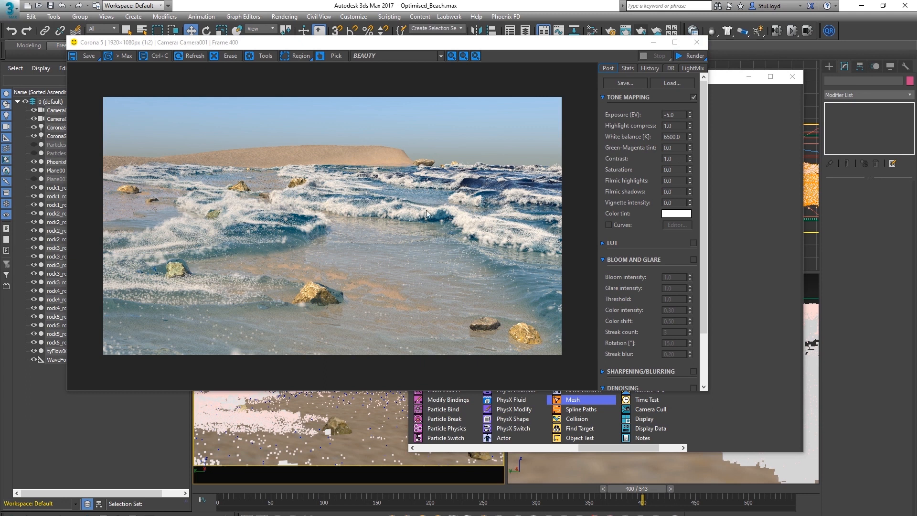
Close the rendered frame and turn on particle counts for the Splashes and Foam events in the tyFlow editor
click(695, 43)
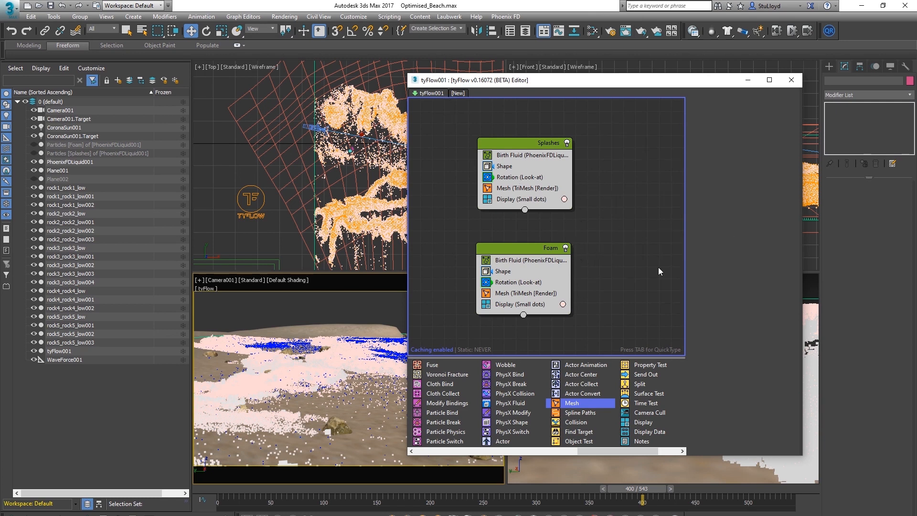
right_click(612, 210)
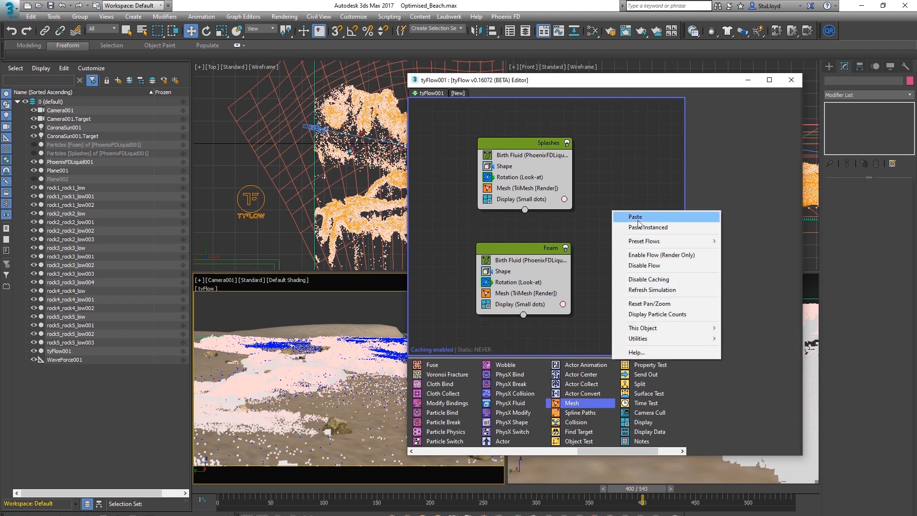
click(665, 315)
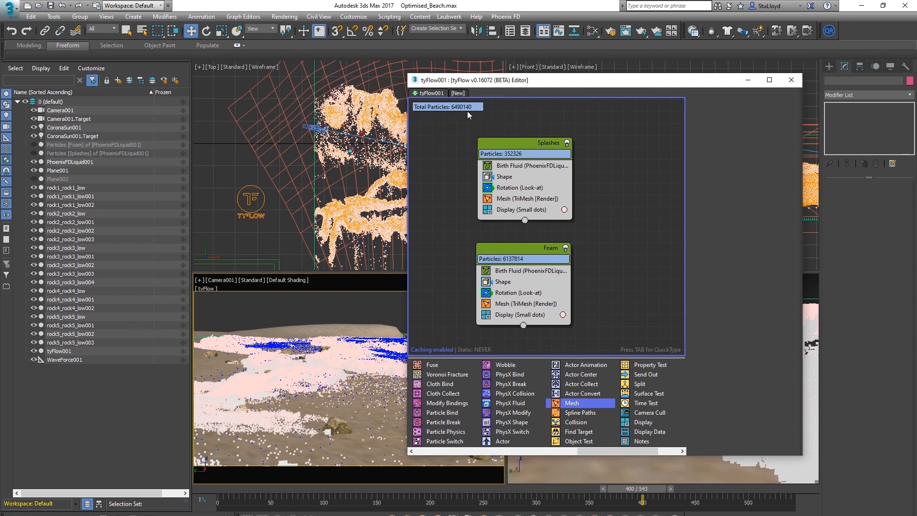
mouse_move(530, 80)
mouse_down()
mouse_move(511, 79)
mouse_move(534, 78)
mouse_up()
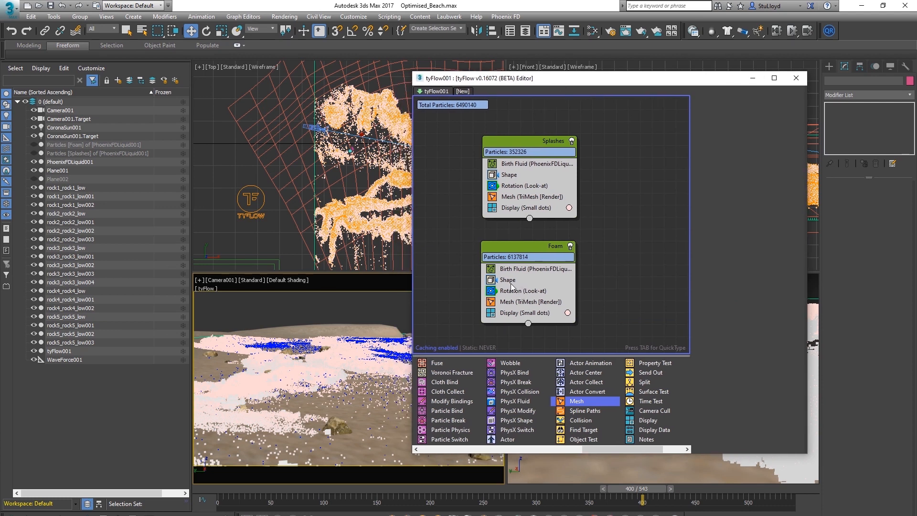
Set the Foam event's 2D shape to Triangle and check the Splashes event's Shape operator
click(548, 281)
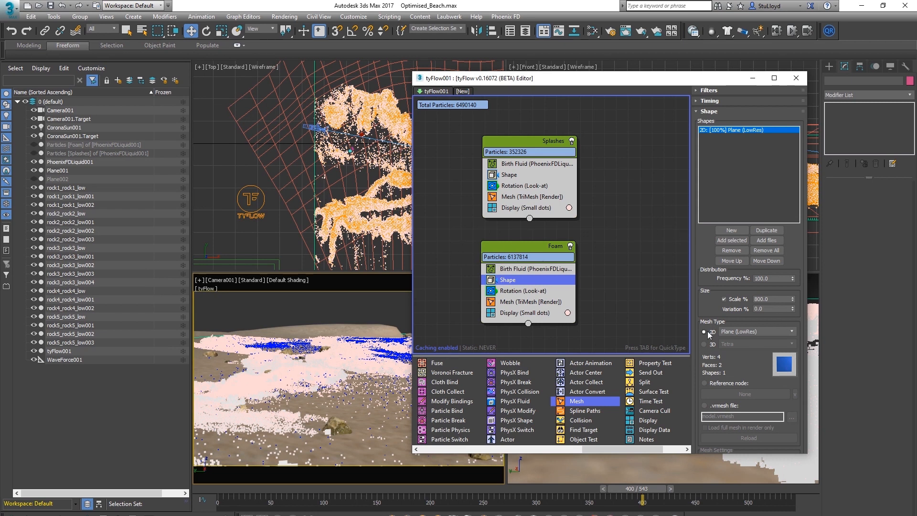
click(748, 334)
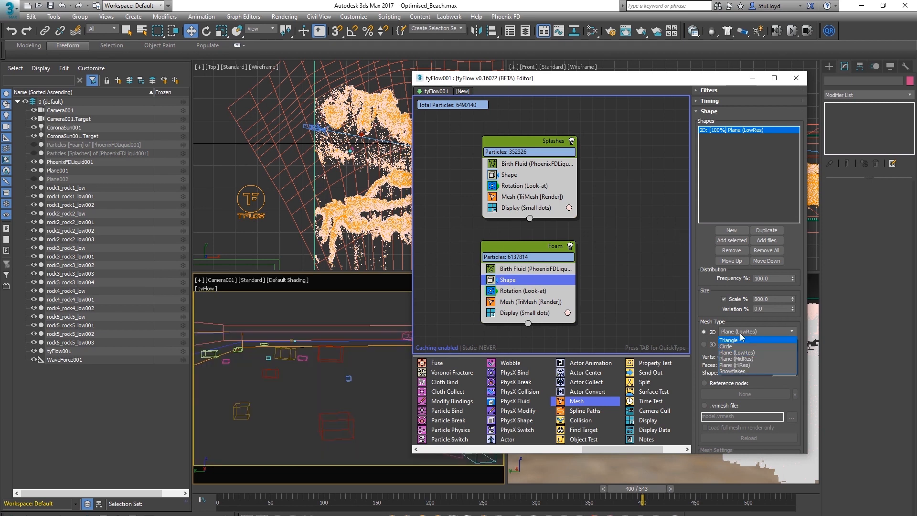
click(744, 341)
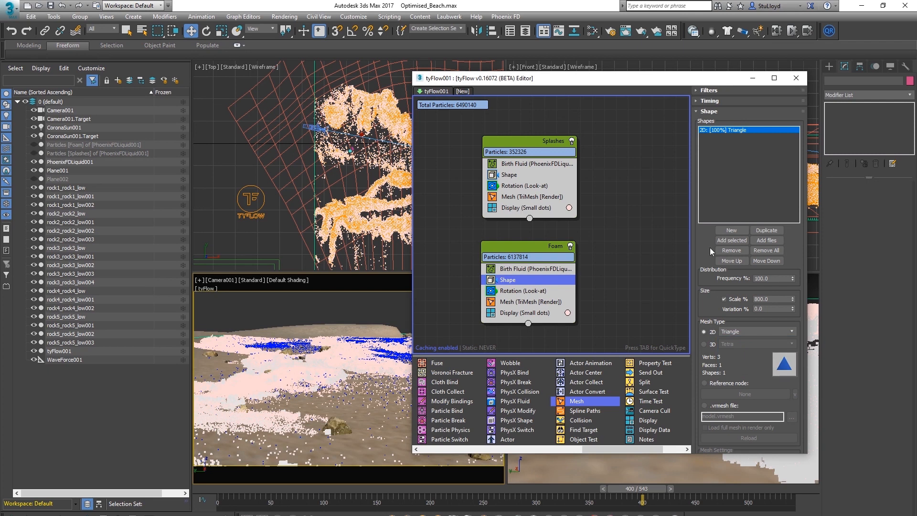
click(521, 178)
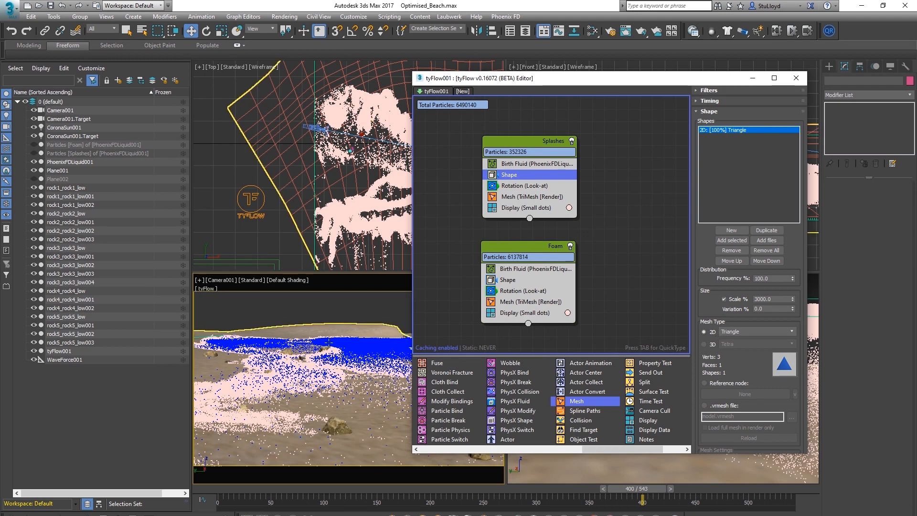
Close the tyFlow editor and open the Slate Material Editor
drag(564, 246, 564, 248)
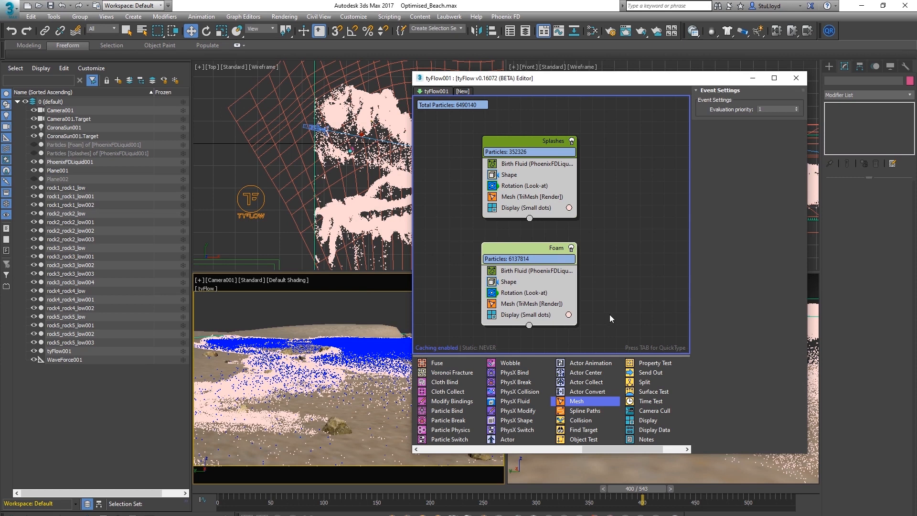
middle_drag(603, 249, 604, 248)
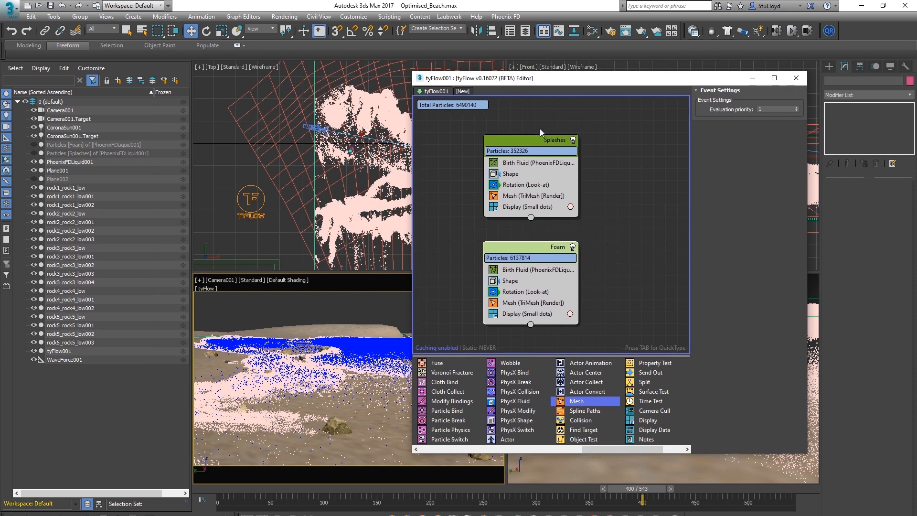
drag(621, 81, 605, 83)
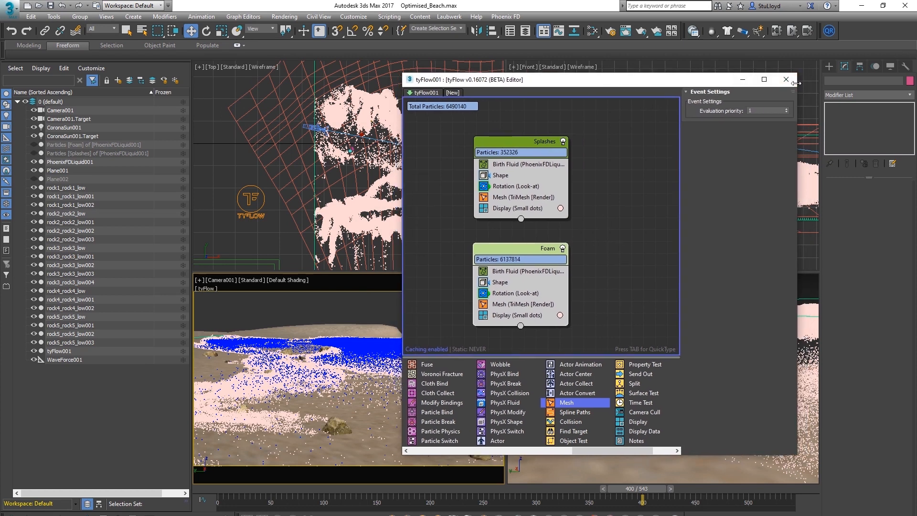
click(780, 80)
click(592, 31)
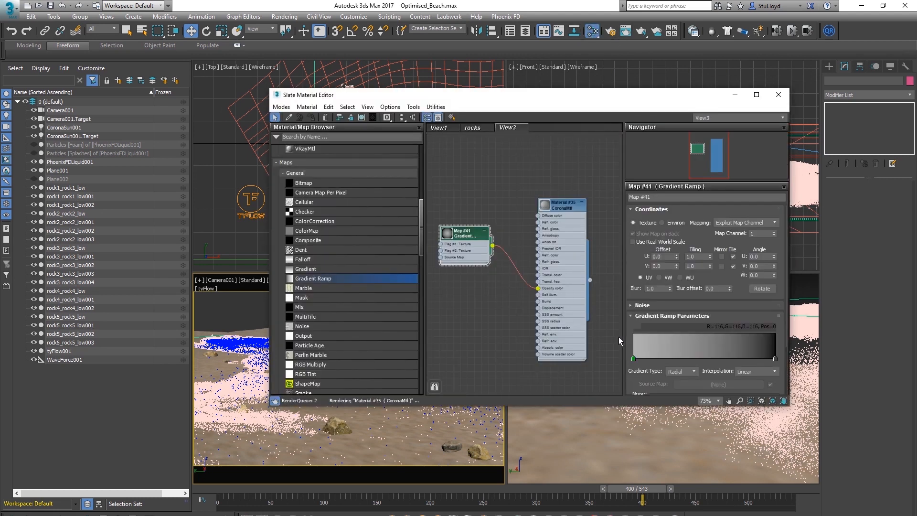
Disconnect the Gradient Ramp map from the CoronaMtl's Opacity color input
drag(473, 236, 474, 250)
drag(581, 208, 574, 187)
click(475, 252)
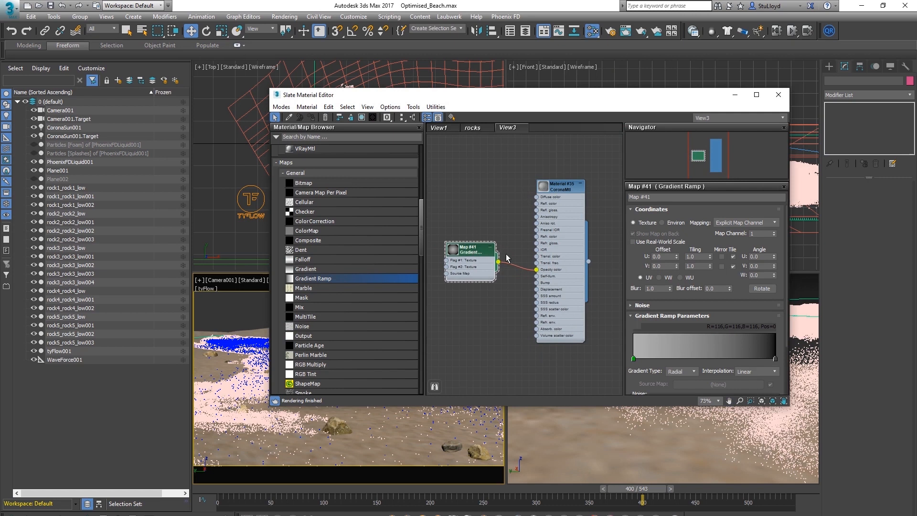
drag(537, 270, 521, 279)
drag(554, 101, 577, 102)
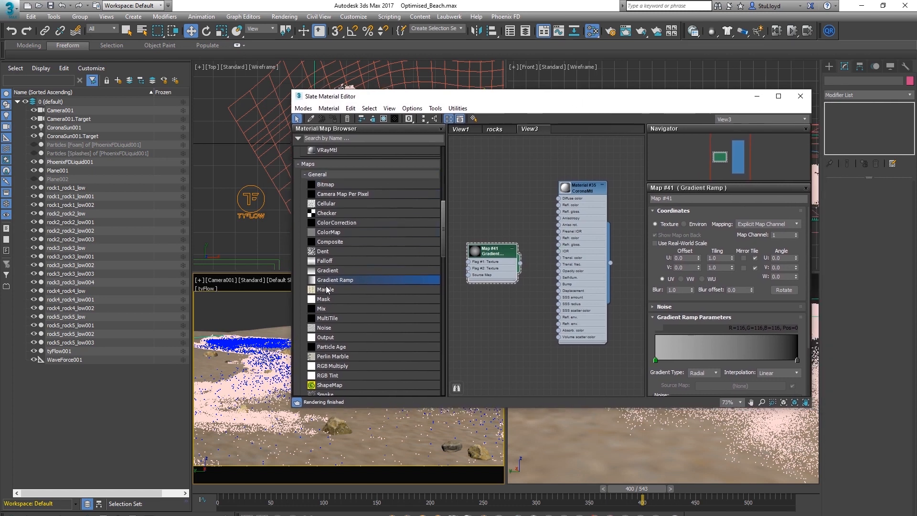
Render the camera view without the opacity map, review the foam triangles, and close the frame buffer
click(641, 30)
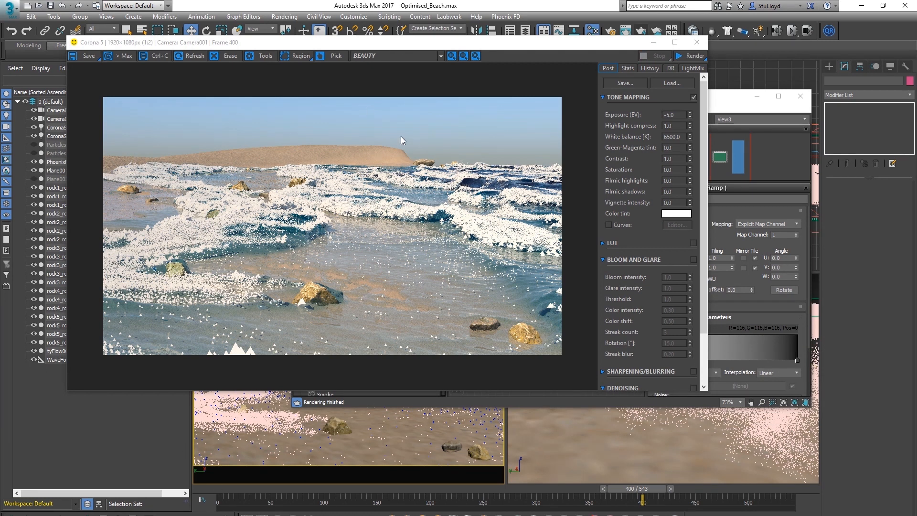
mouse_move(297, 41)
mouse_down()
mouse_move(342, 47)
mouse_move(301, 43)
mouse_up()
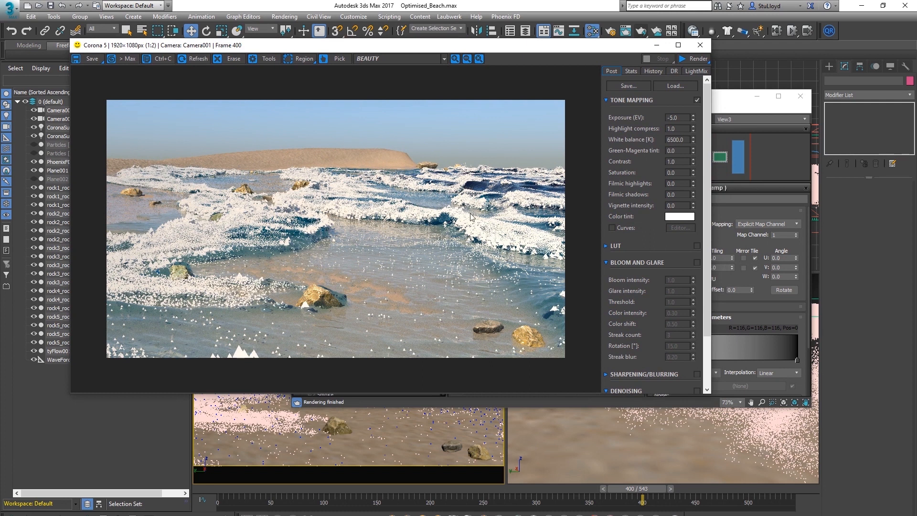
click(700, 45)
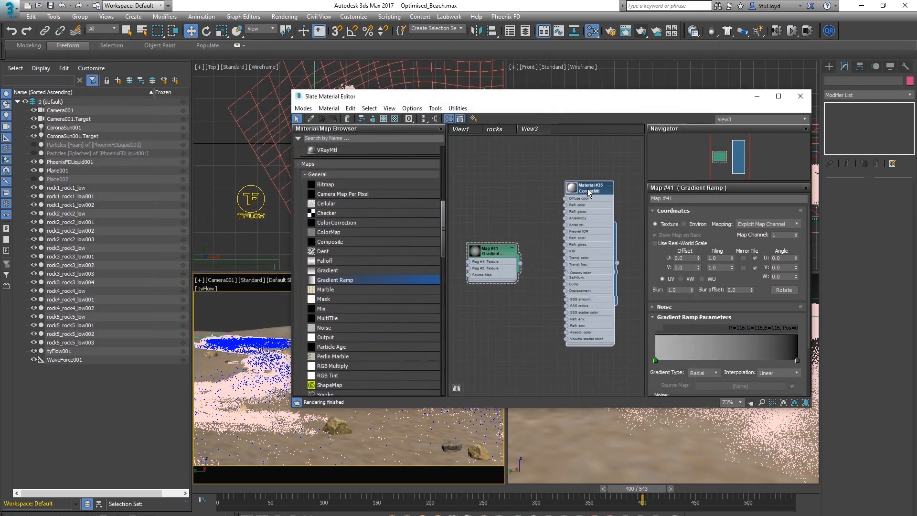
Duplicate the Gradient Ramp map, place the copy below the original, and open the copy's parameters
drag(574, 105, 549, 104)
middle_drag(488, 221, 497, 216)
mouse_move(475, 242)
mouse_down()
mouse_move(461, 236)
mouse_move(471, 239)
mouse_up()
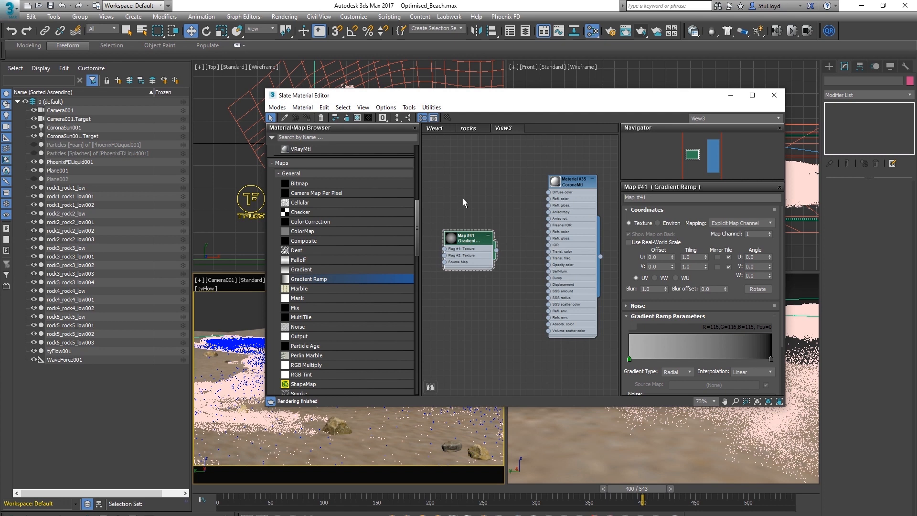
drag(572, 181, 571, 189)
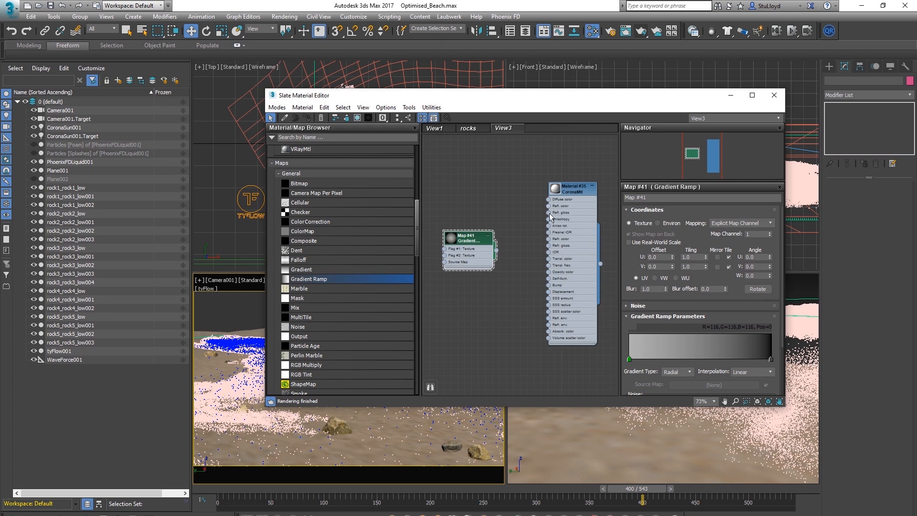
mouse_move(465, 237)
mouse_down()
mouse_move(465, 224)
mouse_move(465, 281)
mouse_up()
drag(467, 234, 468, 205)
drag(466, 278, 465, 265)
double_click(465, 265)
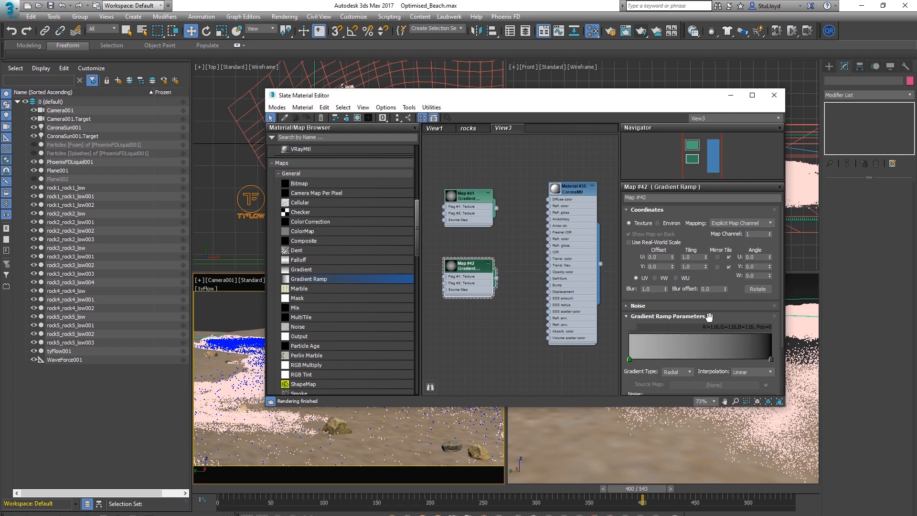
Make the copied ramp's start flag white and add a black flag at about position 51
double_click(629, 360)
drag(770, 337, 771, 375)
click(843, 383)
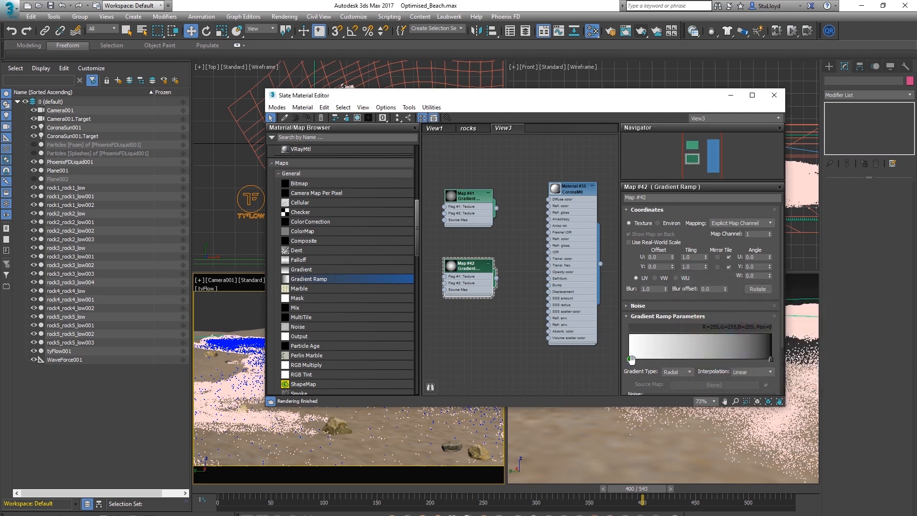
drag(634, 358, 701, 363)
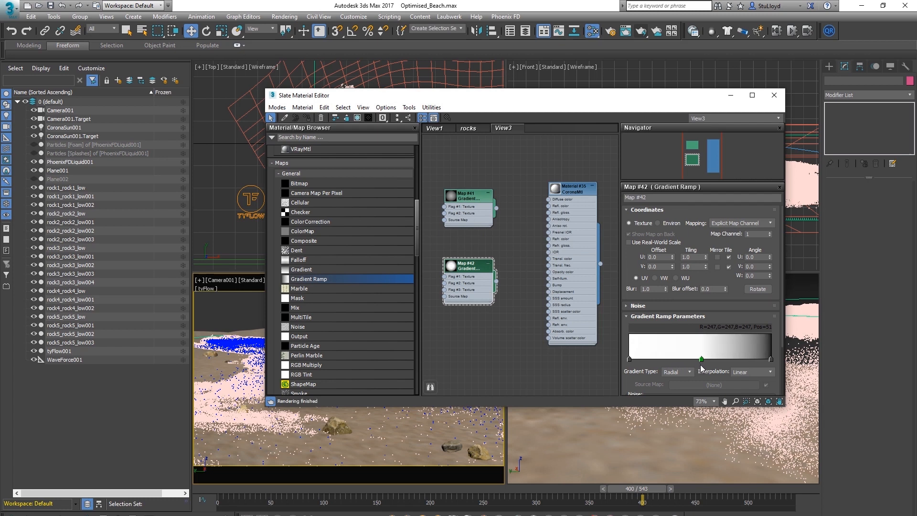
double_click(700, 360)
drag(763, 304, 765, 296)
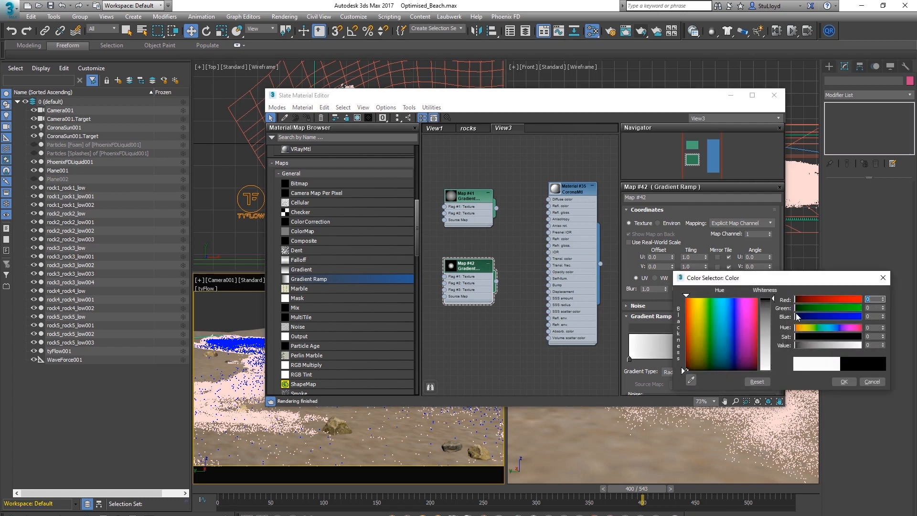
click(844, 383)
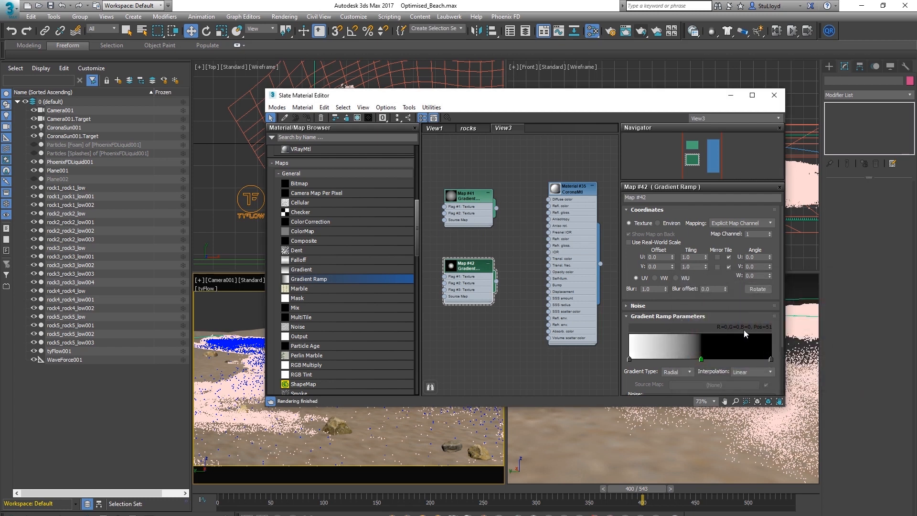
Set the copied ramp's interpolation to Solid and connect it to the CoronaMtl's Opacity color input
click(755, 372)
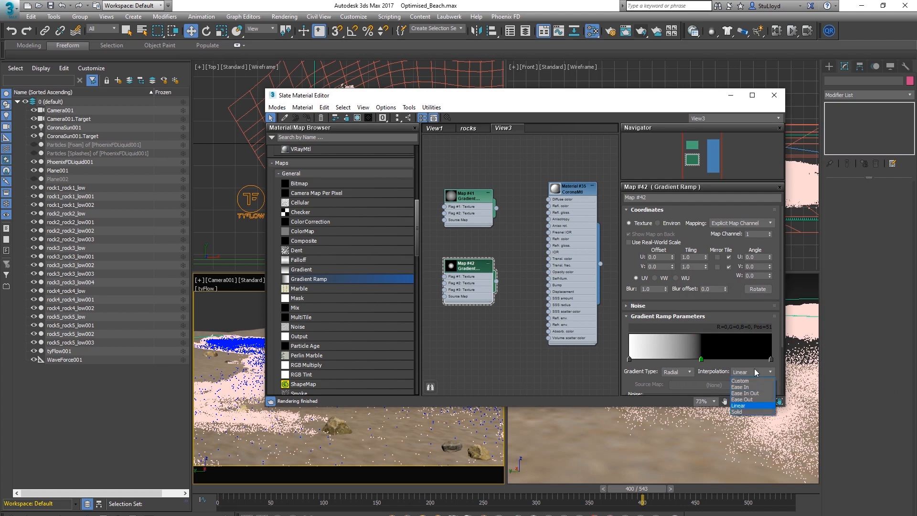
click(737, 411)
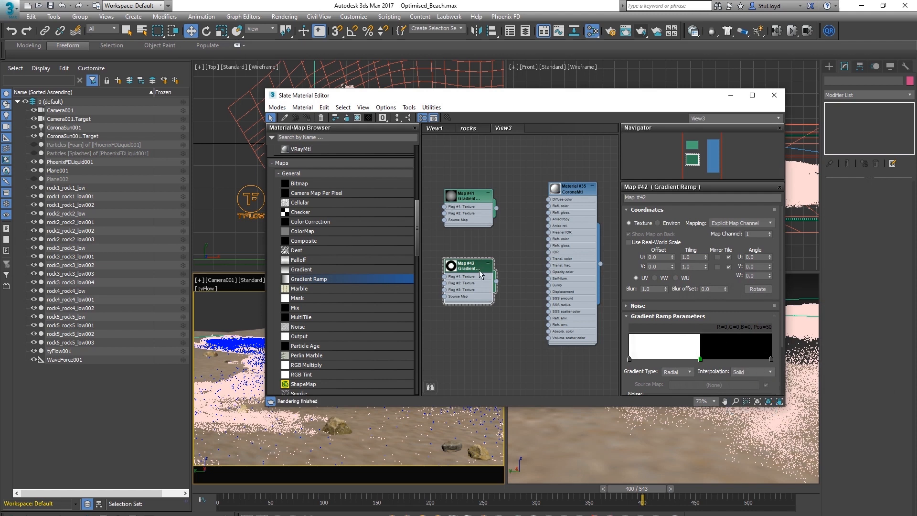
drag(497, 281, 548, 273)
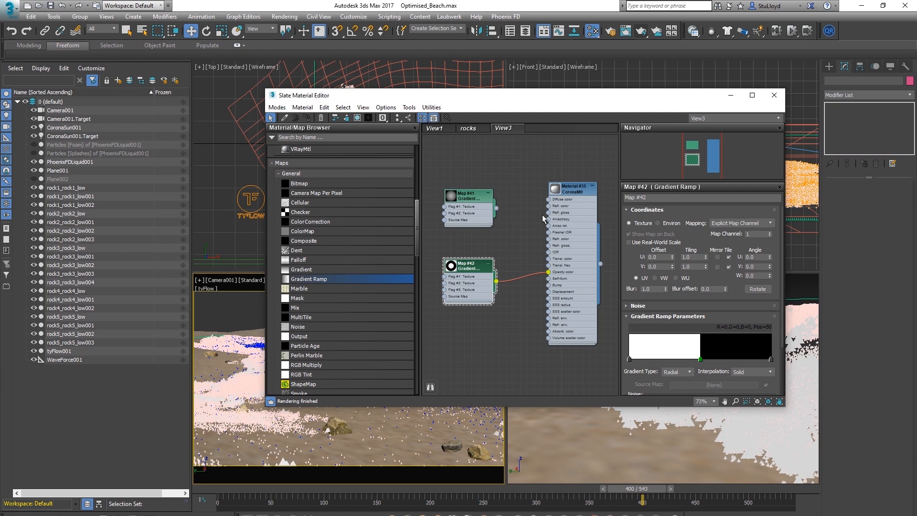
Render the camera view with the solid opacity ramp, examine the foam and splash particles up close, and close the frame buffer
click(641, 34)
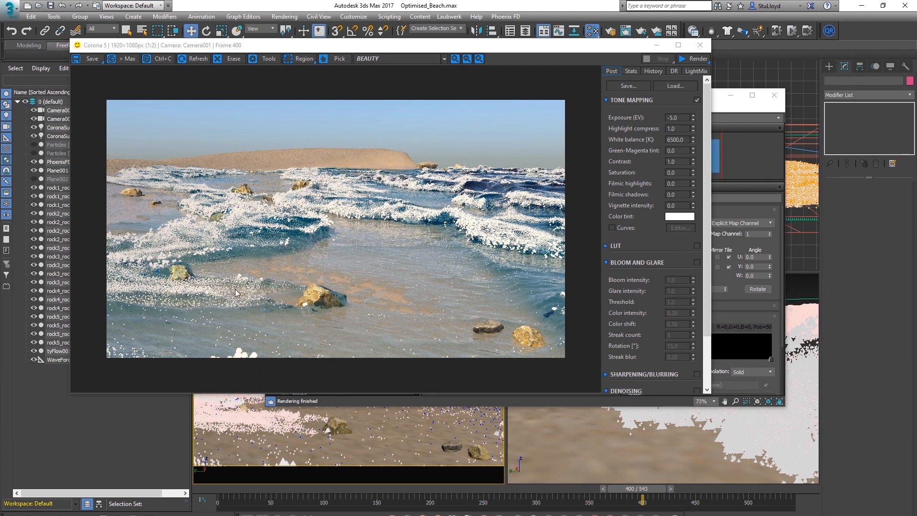
scroll(298, 300, up, 2)
middle_drag(139, 225, 309, 318)
middle_drag(299, 85, 320, 177)
middle_drag(213, 192, 277, 231)
middle_drag(425, 261, 187, 144)
scroll(418, 243, down, 1)
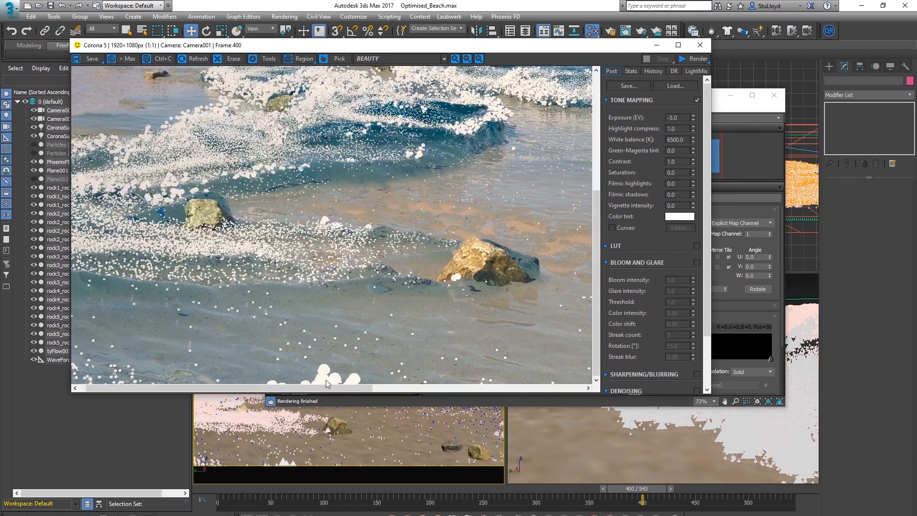
middle_drag(472, 219, 288, 247)
scroll(388, 251, down, 1)
scroll(388, 251, up, 1)
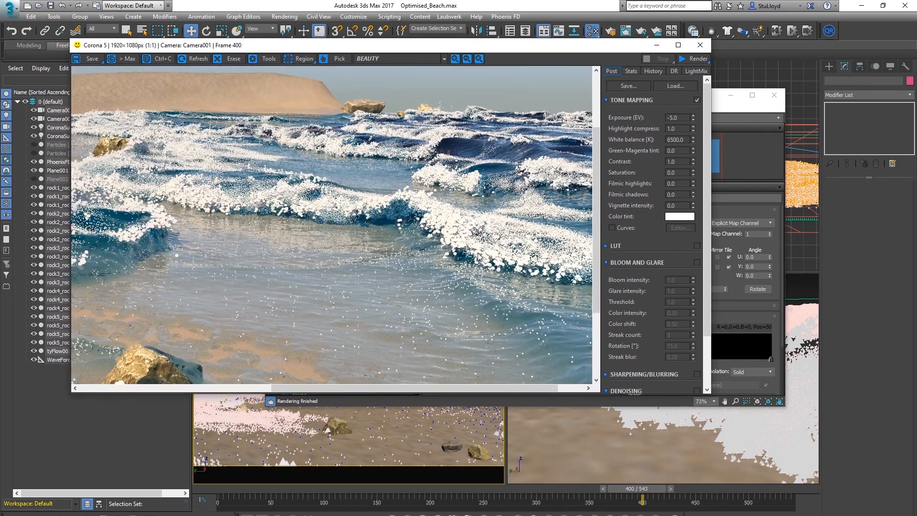
scroll(376, 250, down, 1)
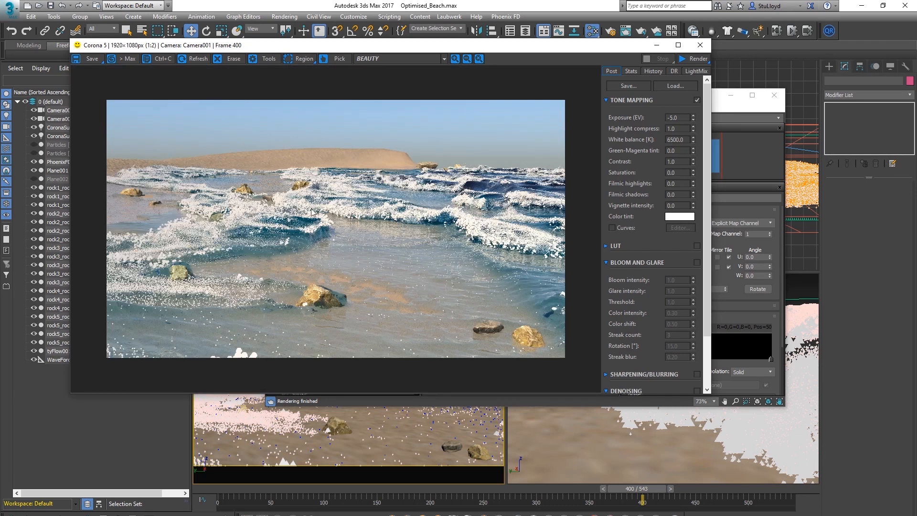
click(700, 45)
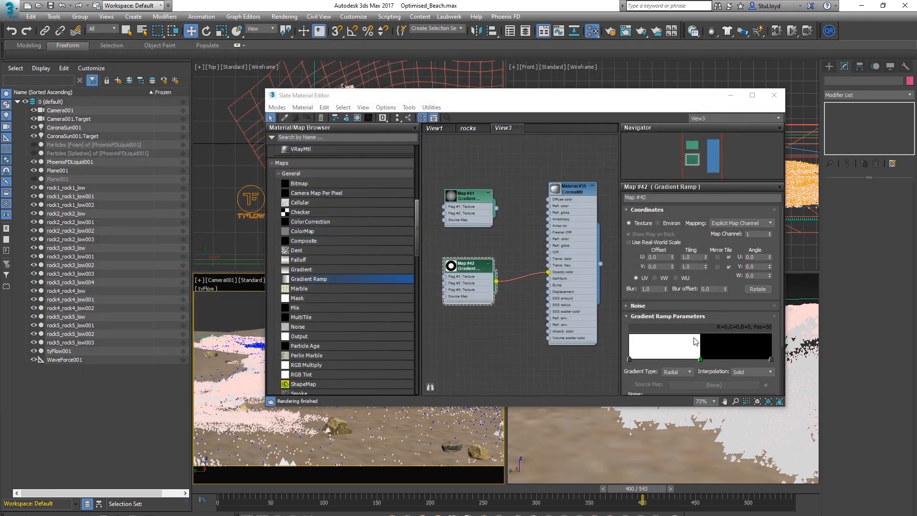
drag(466, 197, 467, 190)
drag(570, 187, 571, 190)
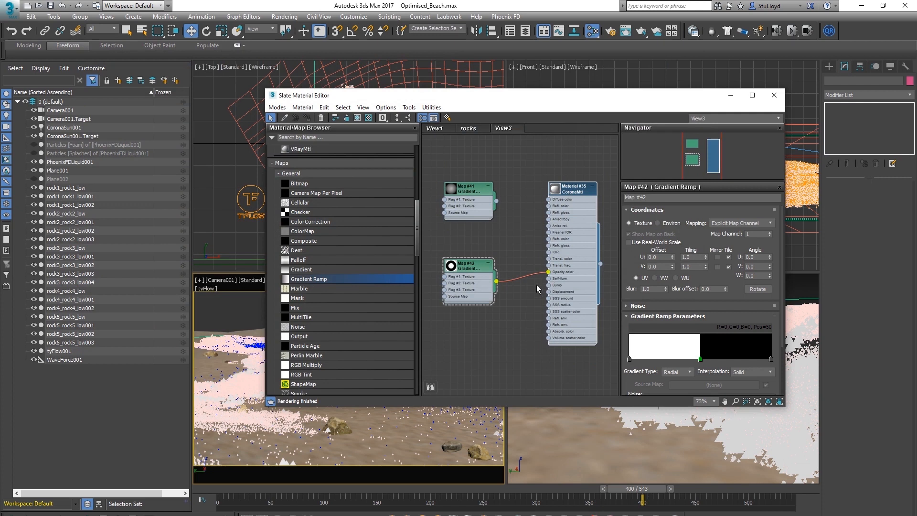
scroll(499, 267, down, 3)
middle_drag(505, 247, 512, 273)
scroll(511, 264, up, 1)
scroll(512, 273, down, 1)
scroll(545, 265, down, 1)
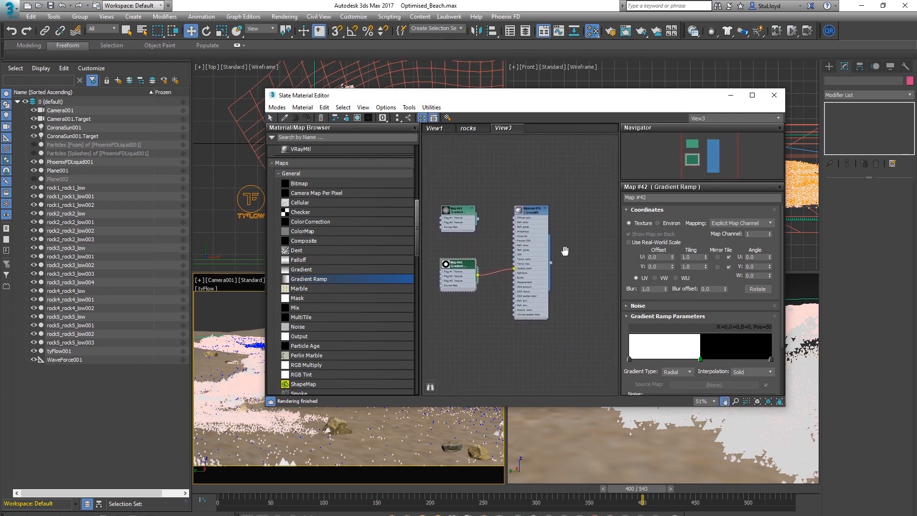
drag(502, 101, 510, 98)
scroll(528, 201, up, 1)
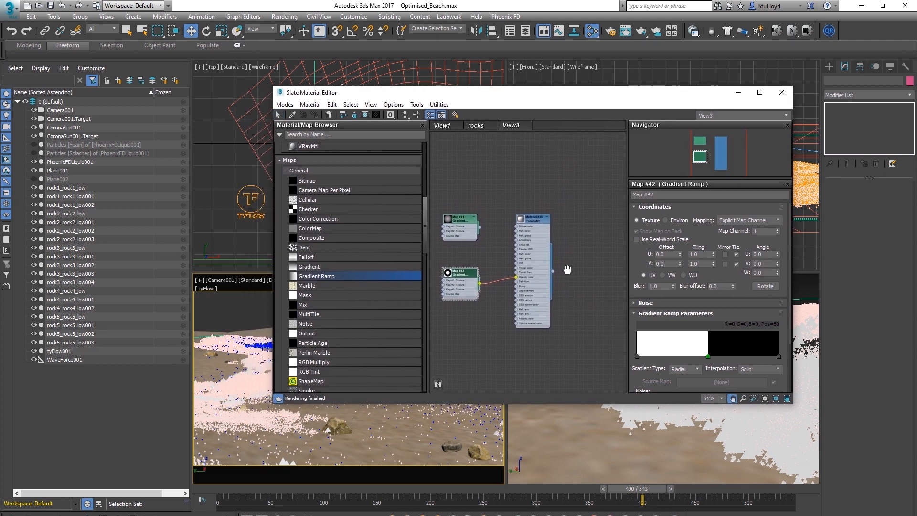
Add a CoronaRaySwitchMtl node beside the existing CoronaMtl and assign it to the tyFlow object in the scene
middle_drag(528, 201, 531, 201)
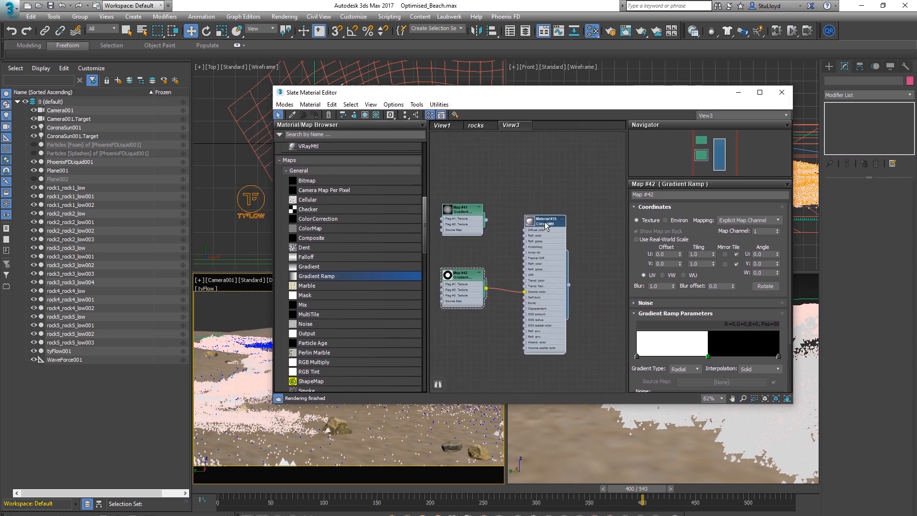
click(465, 209)
drag(541, 222, 539, 219)
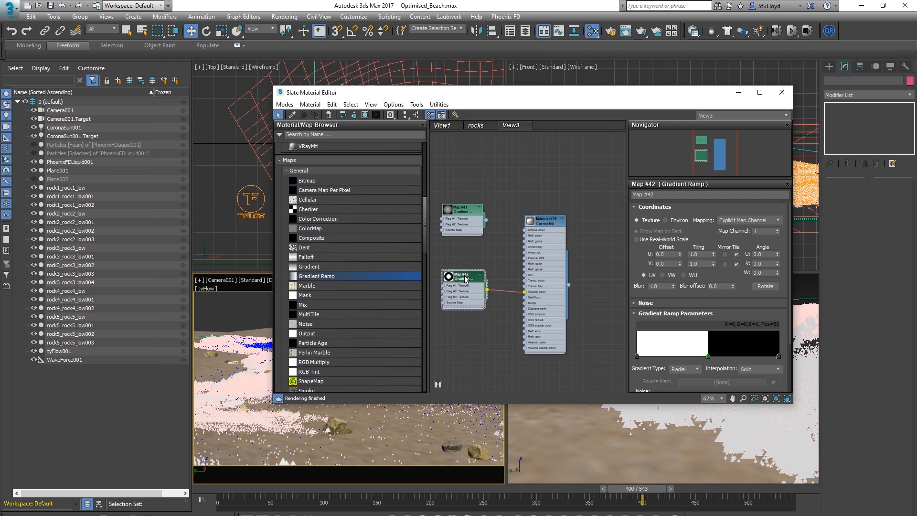
middle_drag(575, 256, 554, 254)
scroll(526, 253, down, 2)
scroll(356, 248, up, 4)
scroll(360, 259, up, 2)
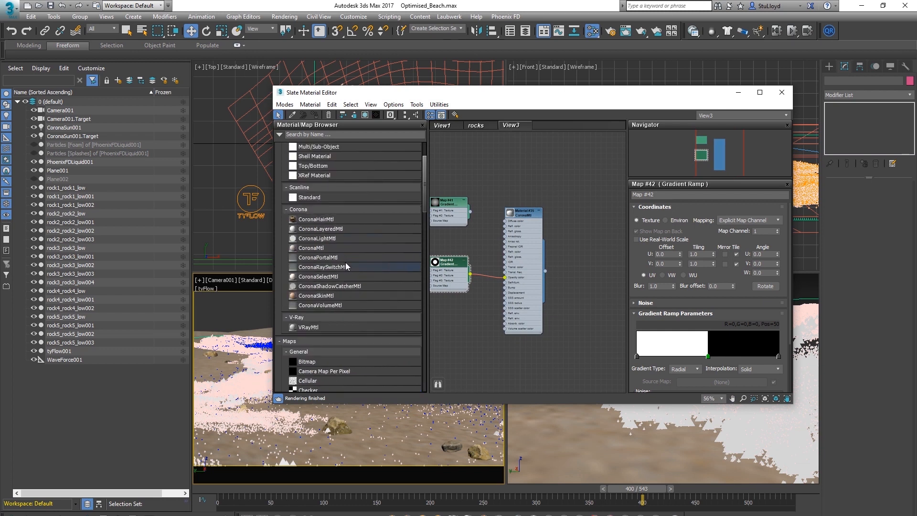
drag(318, 267, 597, 210)
middle_drag(583, 265, 527, 285)
drag(543, 231, 552, 230)
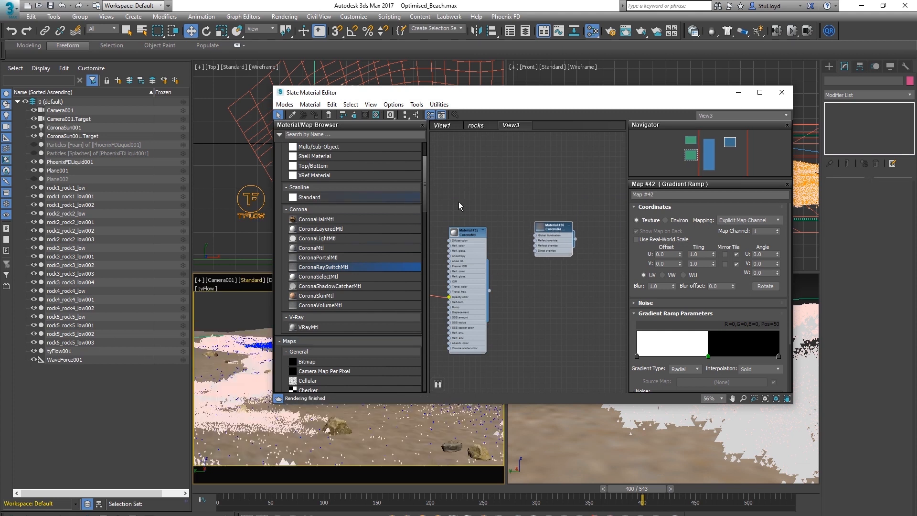
drag(600, 217, 250, 203)
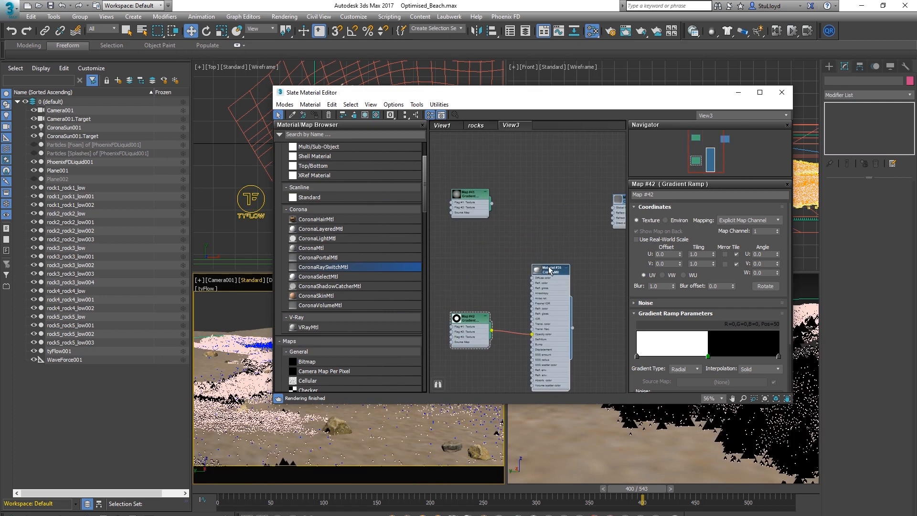
Duplicate the CoronaMtl above the original and connect the smooth Gradient Ramp to the copy's Opacity color input
shift+drag(554, 272, 553, 137)
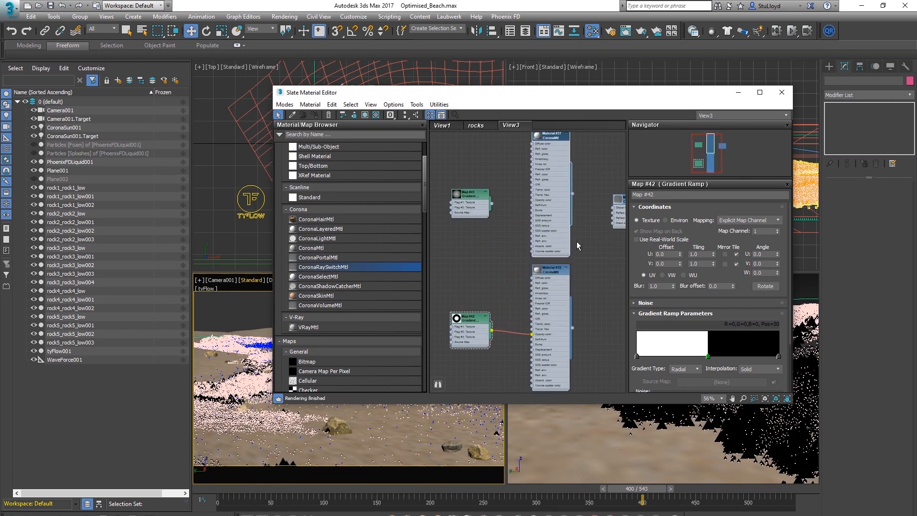
middle_drag(560, 216, 562, 266)
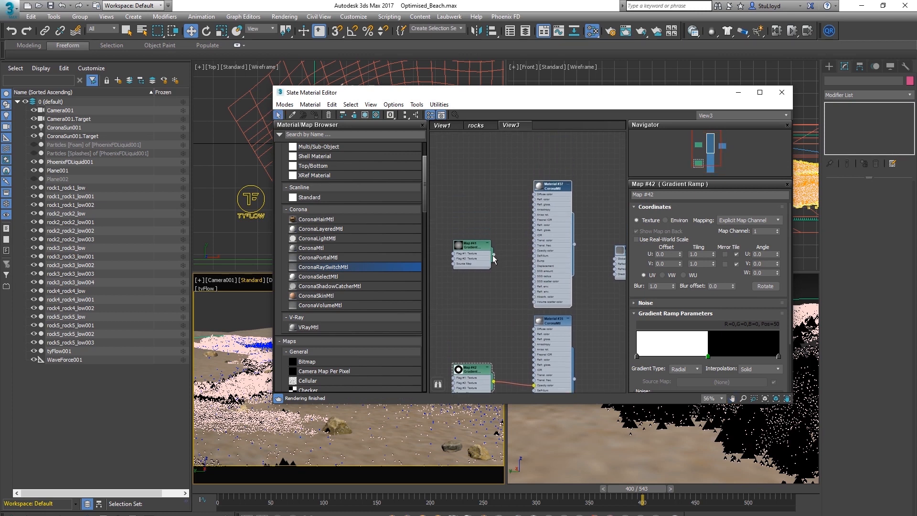
drag(495, 258, 503, 247)
drag(534, 251, 534, 250)
middle_drag(528, 269, 511, 254)
scroll(504, 248, down, 1)
click(546, 273)
drag(536, 274, 535, 278)
middle_drag(559, 257, 561, 271)
drag(462, 220, 467, 210)
drag(533, 167, 533, 162)
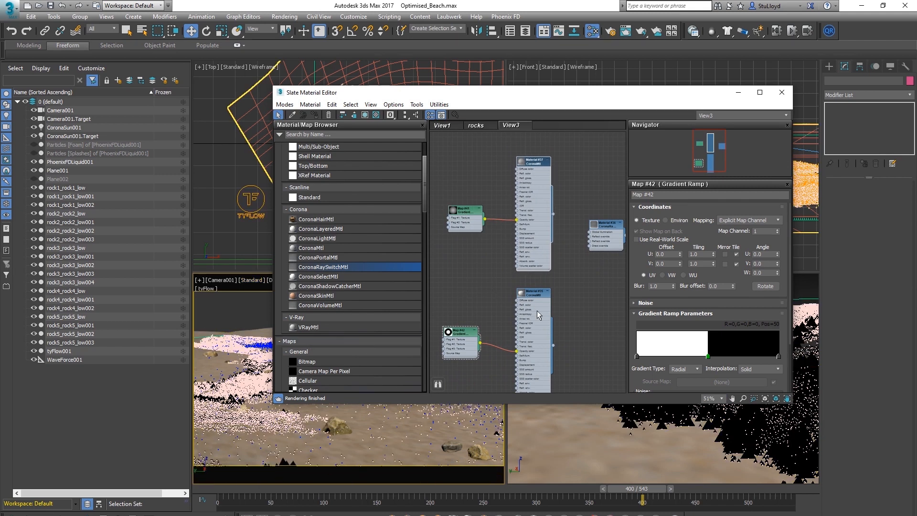
Compare the solid and smooth opacity materials and examine the ray switch material's four inputs
middle_drag(537, 311, 553, 270)
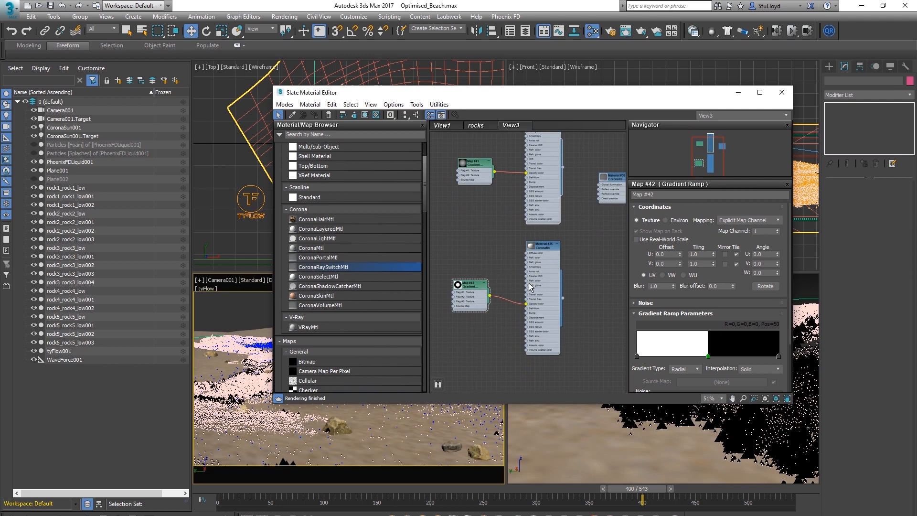
middle_drag(580, 223, 564, 279)
scroll(557, 250, up, 2)
drag(604, 233, 603, 246)
middle_drag(603, 246, 574, 244)
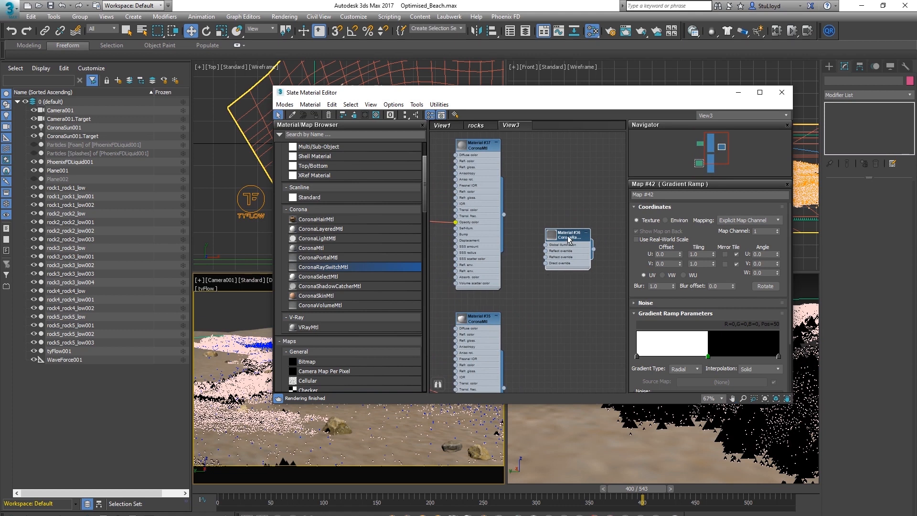
middle_drag(529, 222, 573, 220)
scroll(555, 234, down, 1)
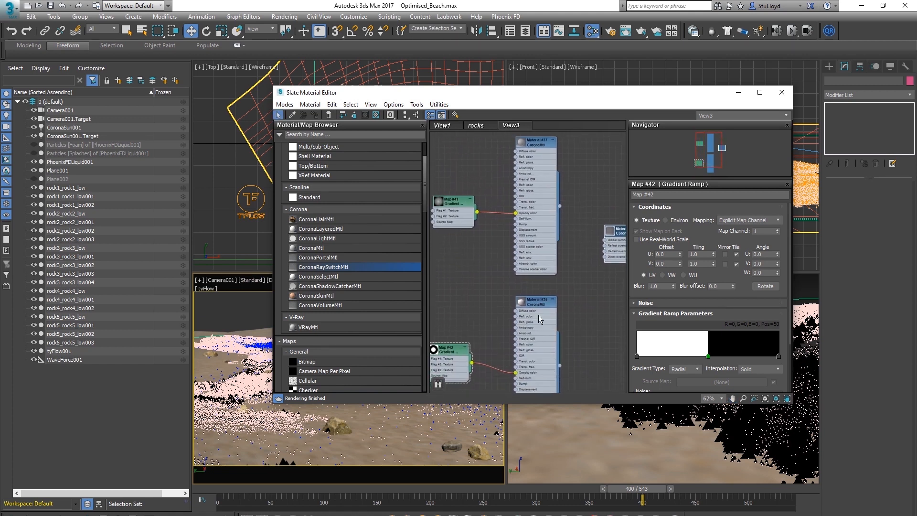
middle_drag(584, 259, 565, 250)
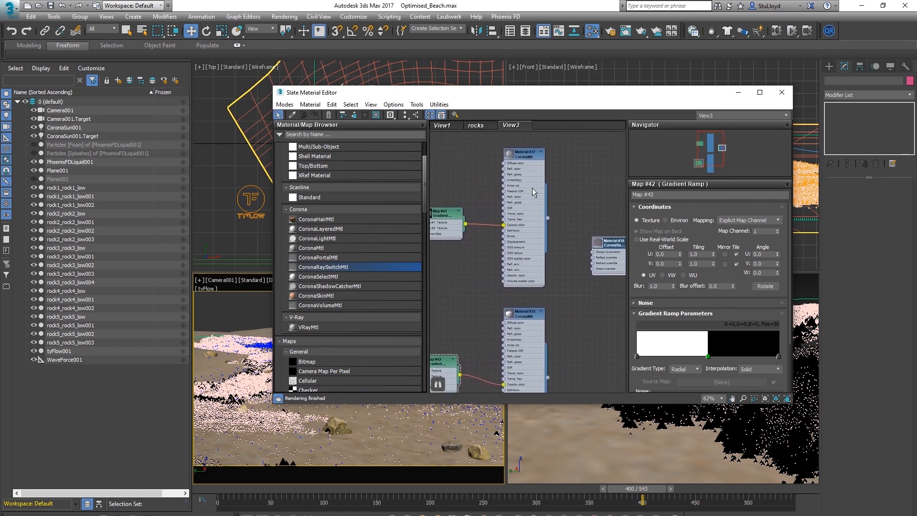
middle_drag(585, 220, 574, 210)
drag(602, 241, 600, 234)
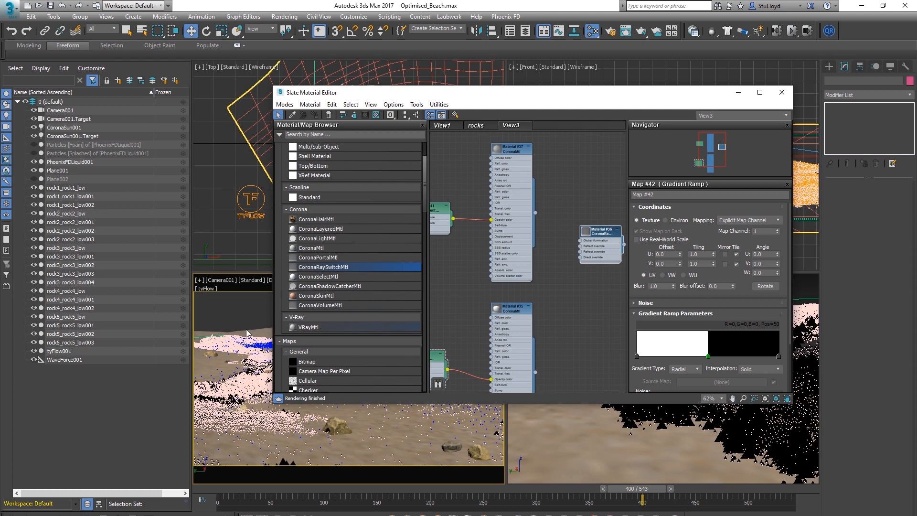
middle_drag(572, 276, 575, 291)
drag(597, 248, 598, 245)
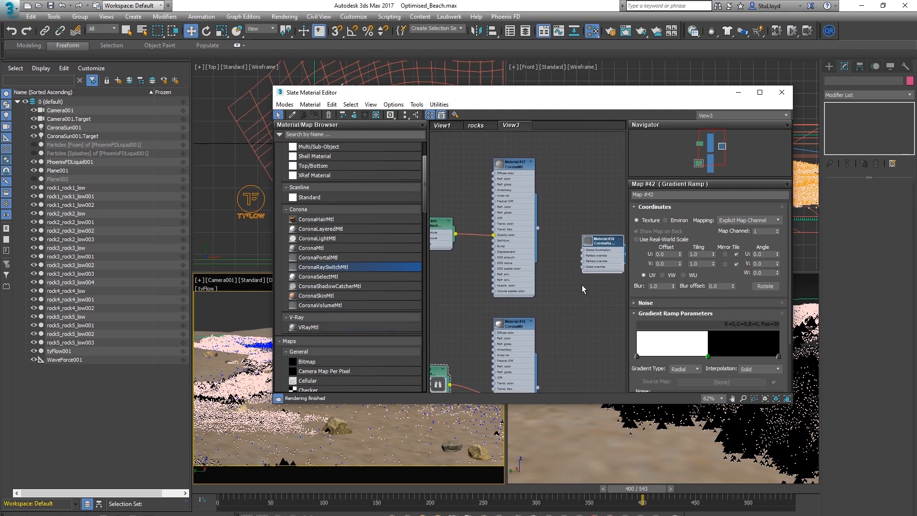
middle_drag(582, 284, 568, 292)
Connect the CoronaMtl with the smooth ramp to the ray switch's Reflect, Refract and Direct override inputs
drag(586, 252, 590, 248)
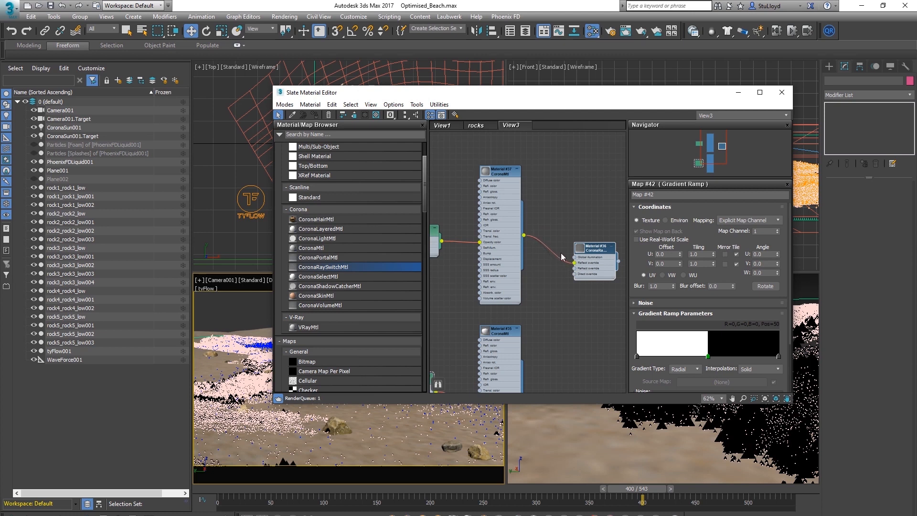
drag(524, 236, 574, 268)
drag(525, 236, 557, 239)
drag(573, 276, 601, 244)
Make the camera viewport active and render it with the ray switch material's three overrides connected
right_click(257, 289)
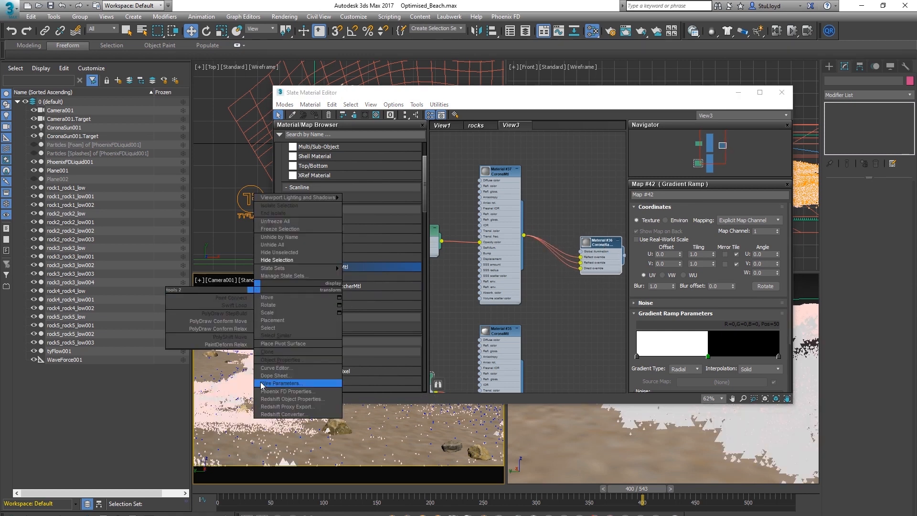
click(239, 378)
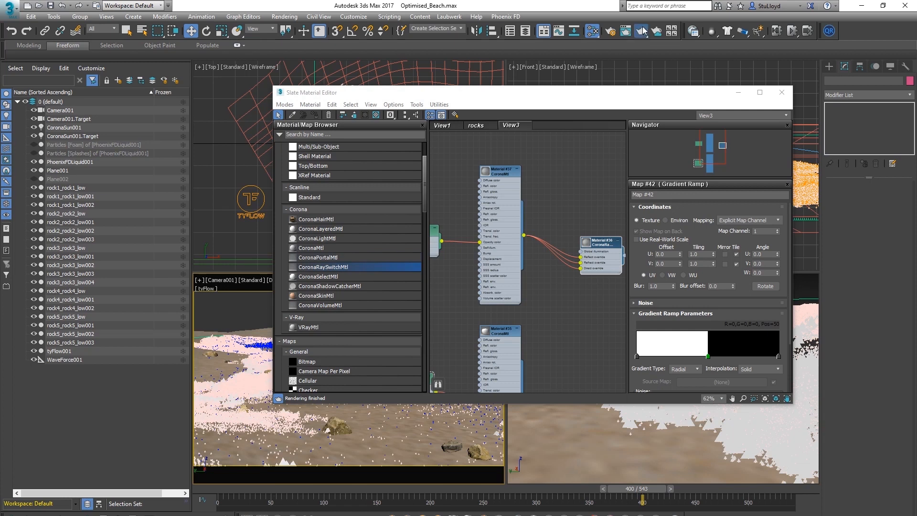
click(642, 30)
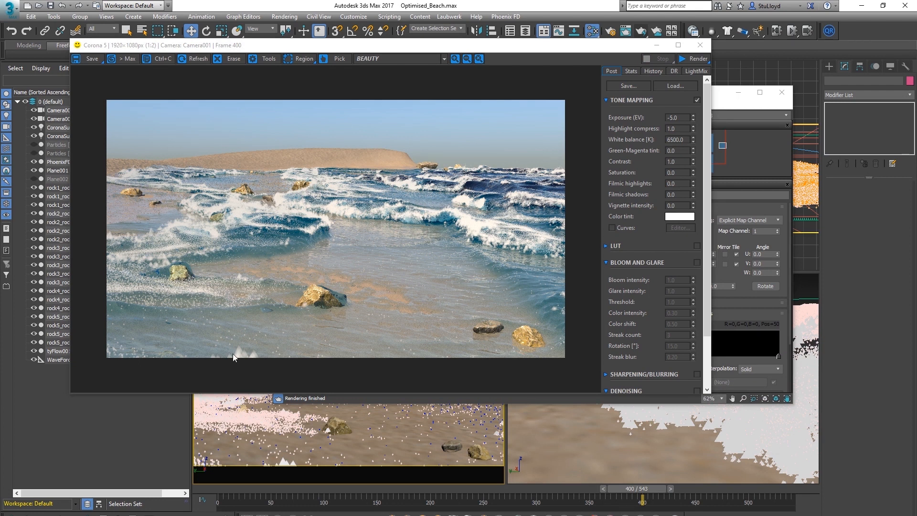
Examine the foam and splashes around the waves and rocks in the render up close, and close the frame buffer
scroll(283, 241, up, 2)
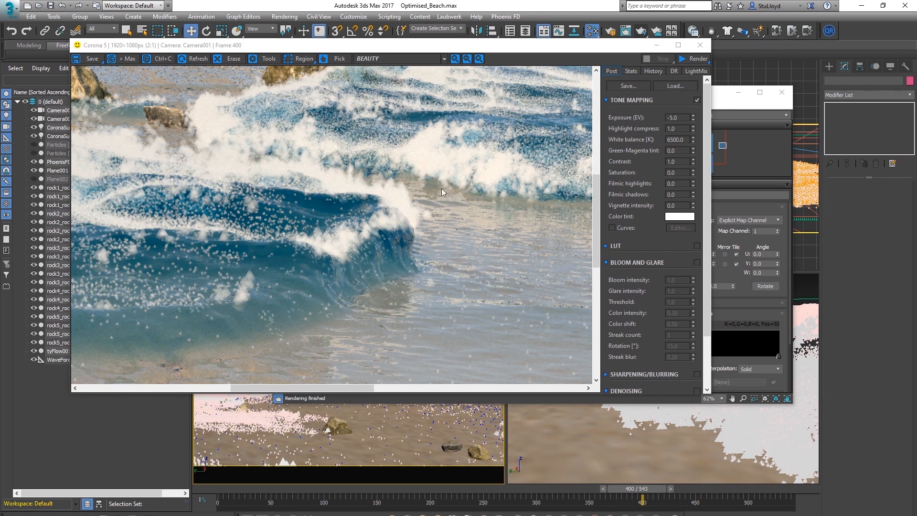
scroll(331, 248, down, 2)
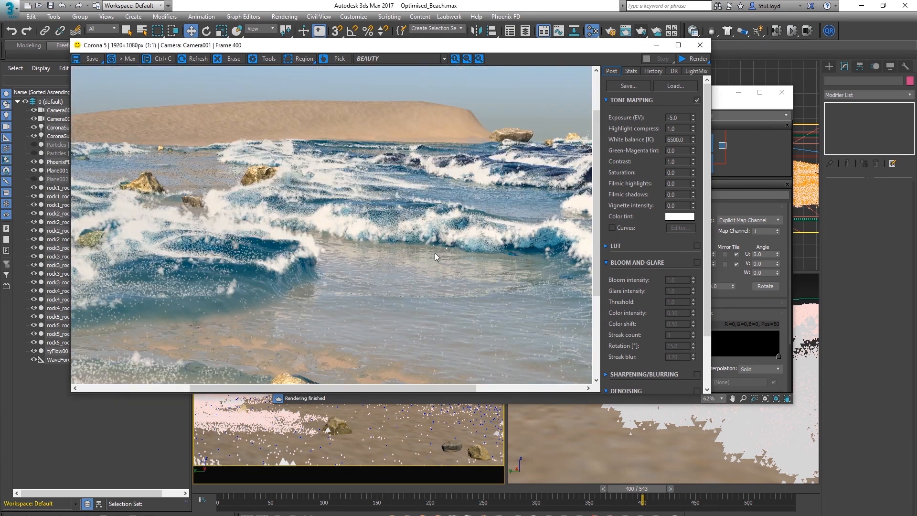
scroll(464, 282, up, 1)
middle_drag(434, 262, 469, 282)
scroll(469, 282, down, 1)
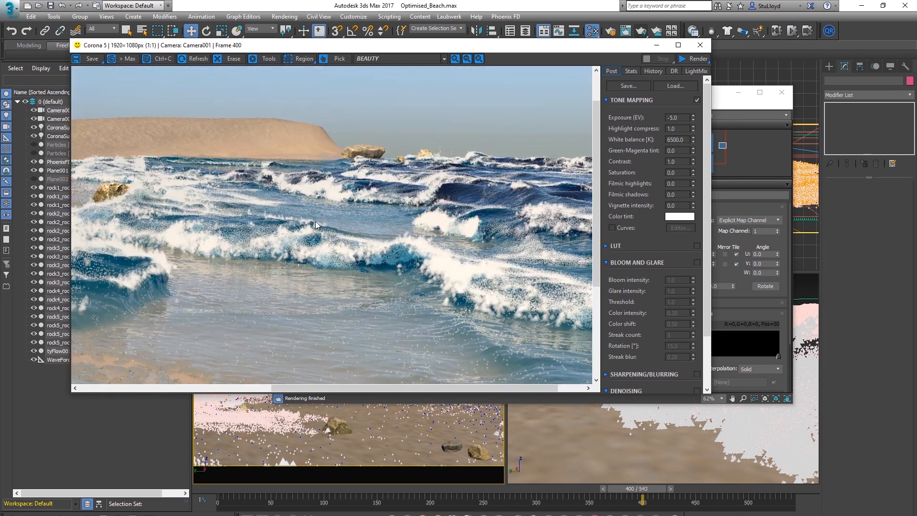
middle_drag(316, 222, 409, 228)
middle_drag(265, 255, 363, 237)
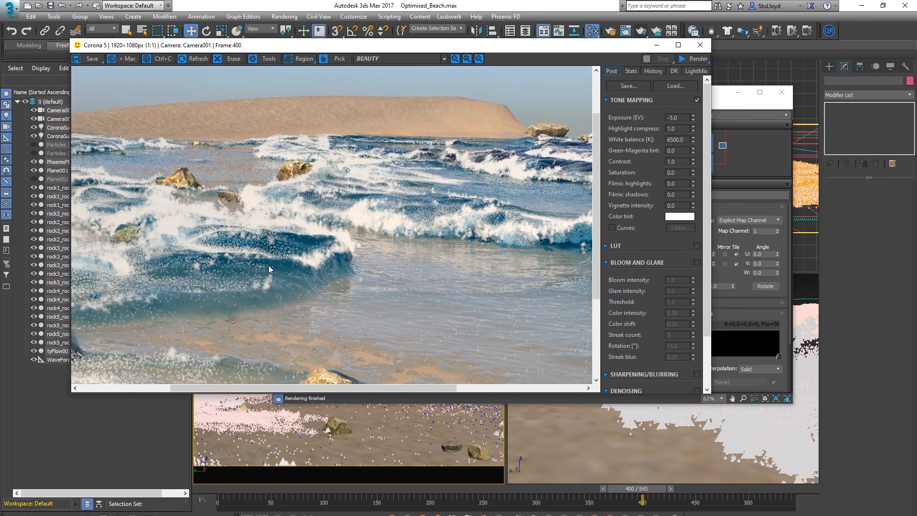
scroll(388, 238, down, 1)
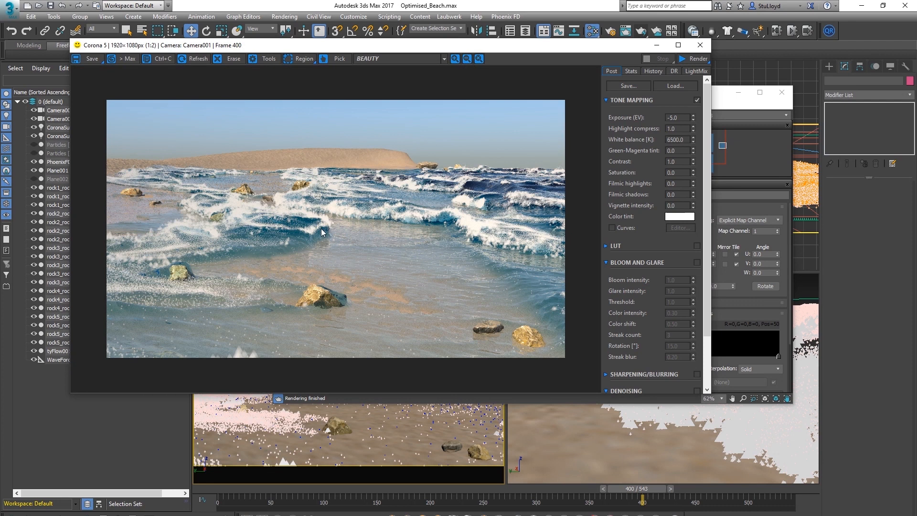
scroll(261, 253, up, 1)
middle_drag(318, 227, 340, 245)
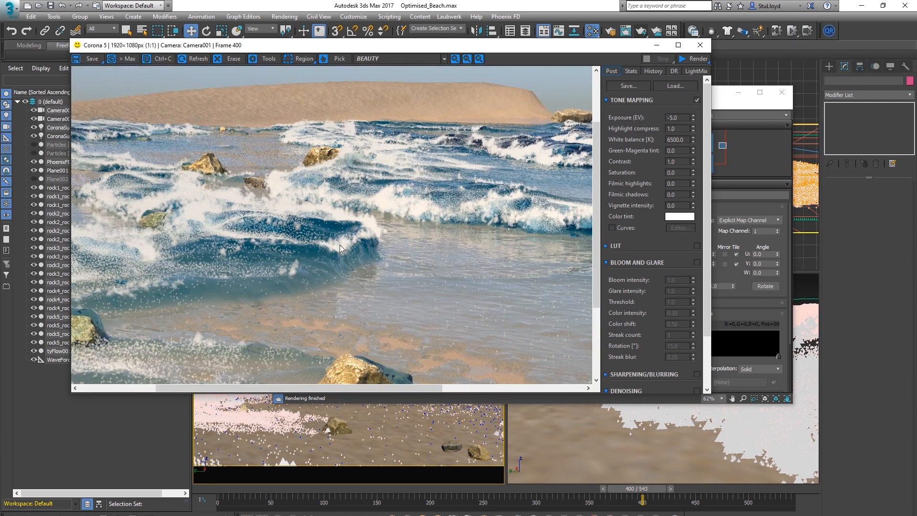
scroll(404, 225, up, 1)
scroll(404, 225, down, 1)
middle_drag(394, 251, 364, 254)
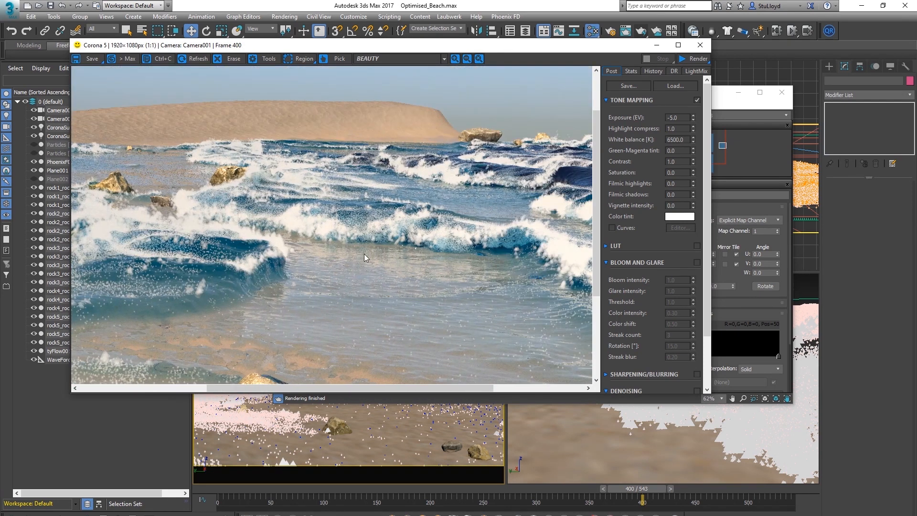
scroll(364, 253, down, 1)
scroll(337, 277, up, 1)
middle_drag(317, 236, 351, 268)
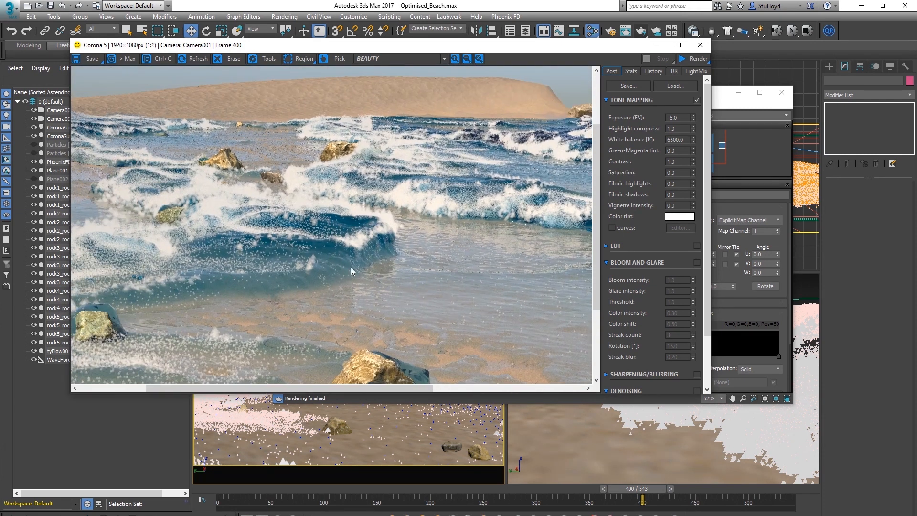
middle_drag(267, 274, 352, 202)
scroll(351, 207, down, 1)
scroll(247, 295, up, 1)
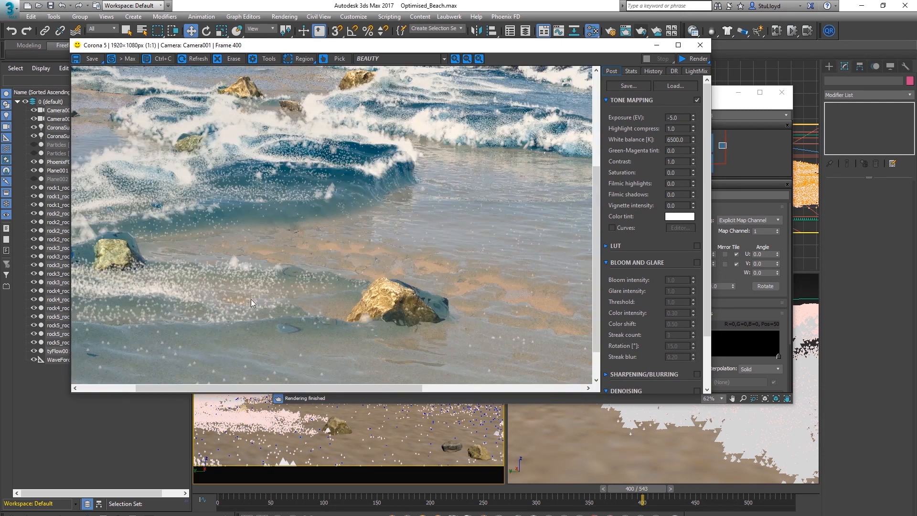
middle_drag(189, 302, 259, 283)
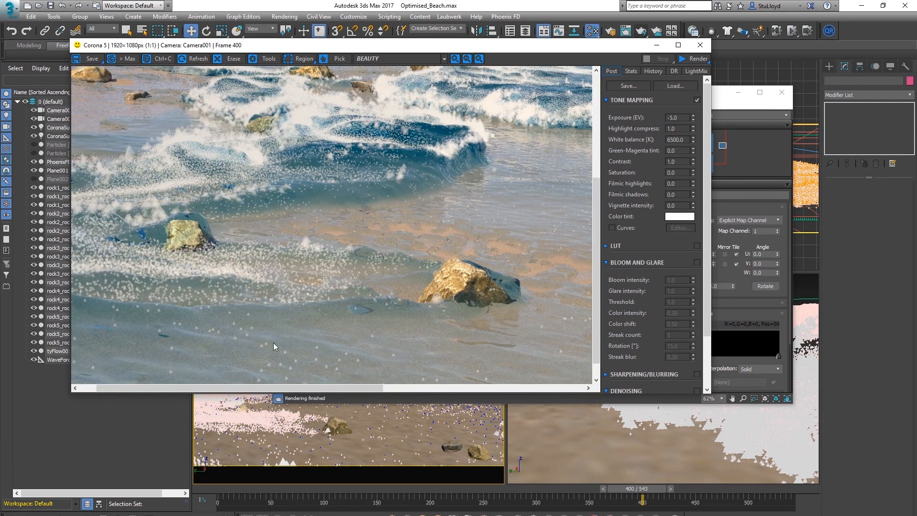
click(700, 45)
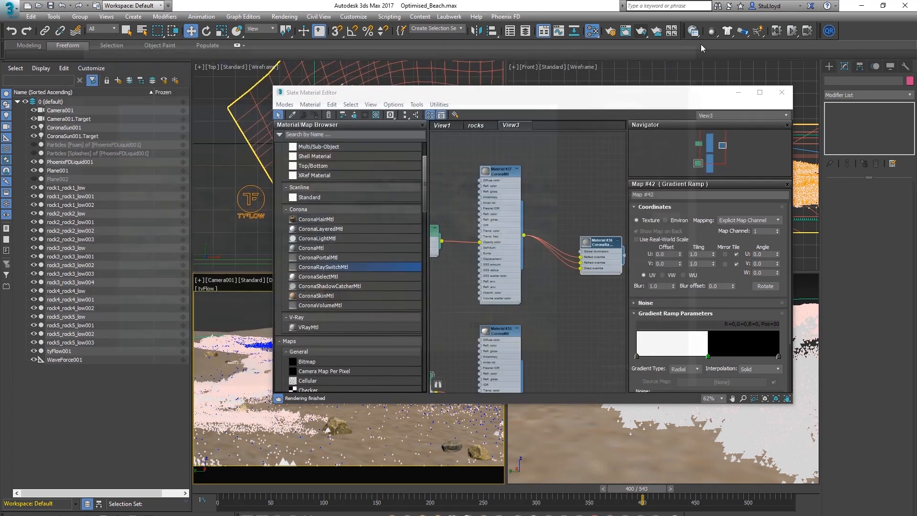
Connect the CoronaMtl with the solid opacity ramp to the ray switch's Global illumination input
middle_drag(568, 310, 535, 272)
middle_drag(444, 326, 461, 329)
middle_drag(574, 278, 559, 294)
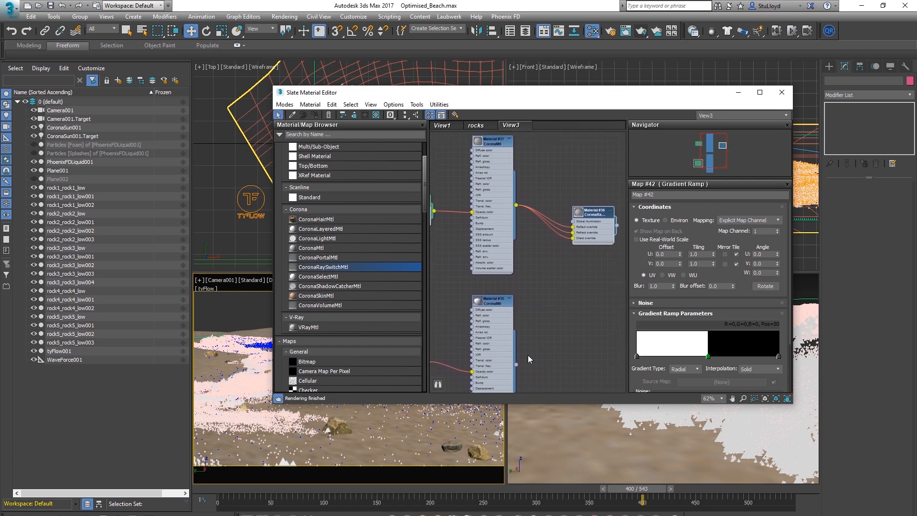
drag(517, 364, 592, 214)
middle_drag(541, 194, 552, 209)
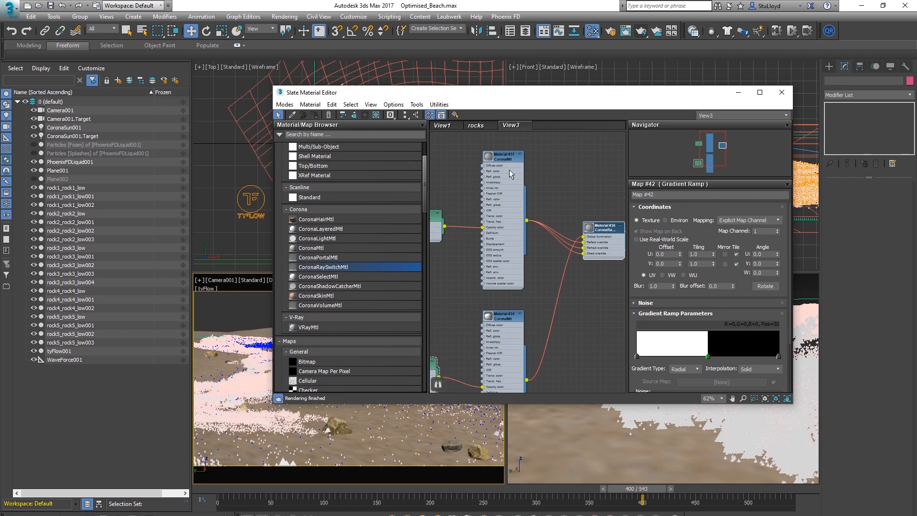
Move the ray switch node slightly lower and render the camera view with the solid opacity material driving global illumination
middle_drag(555, 302, 579, 260)
mouse_move(543, 299)
middle_down()
mouse_move(562, 284)
mouse_move(483, 315)
mouse_move(460, 312)
mouse_move(498, 310)
middle_up()
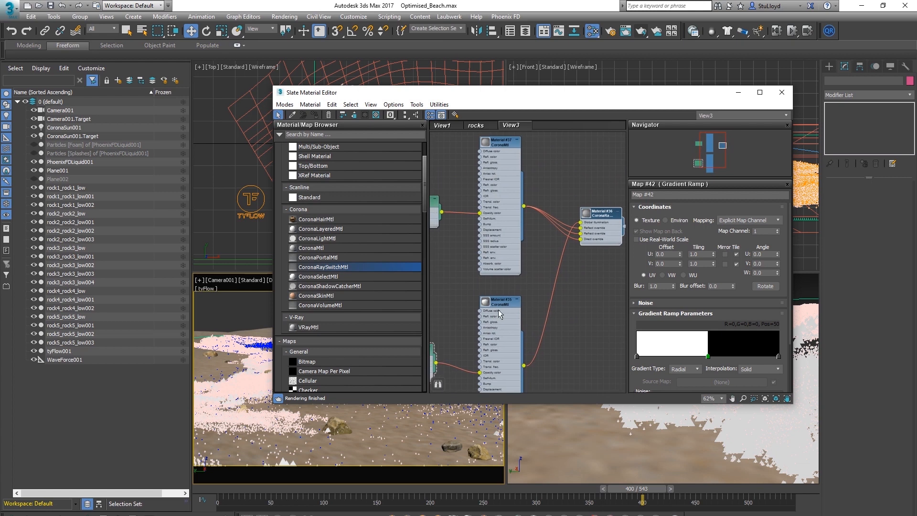
middle_drag(568, 287, 575, 267)
drag(598, 216, 598, 233)
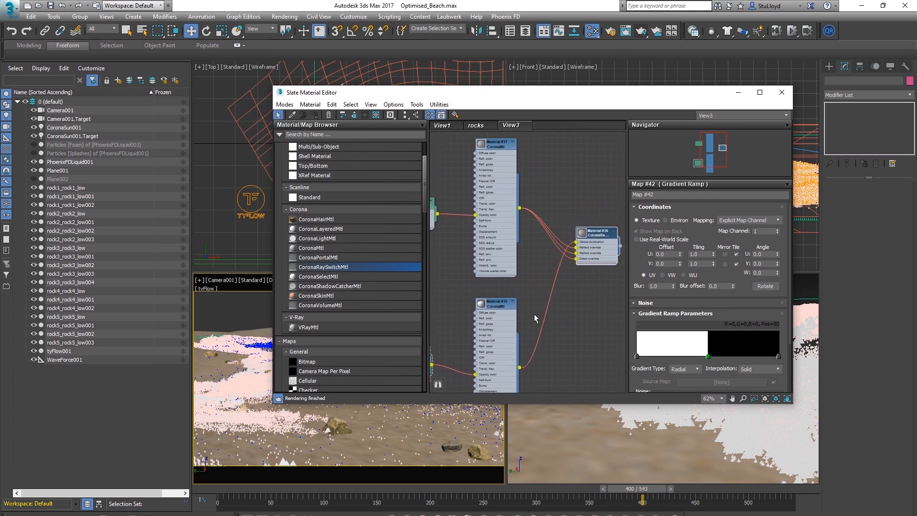
middle_drag(534, 314, 533, 309)
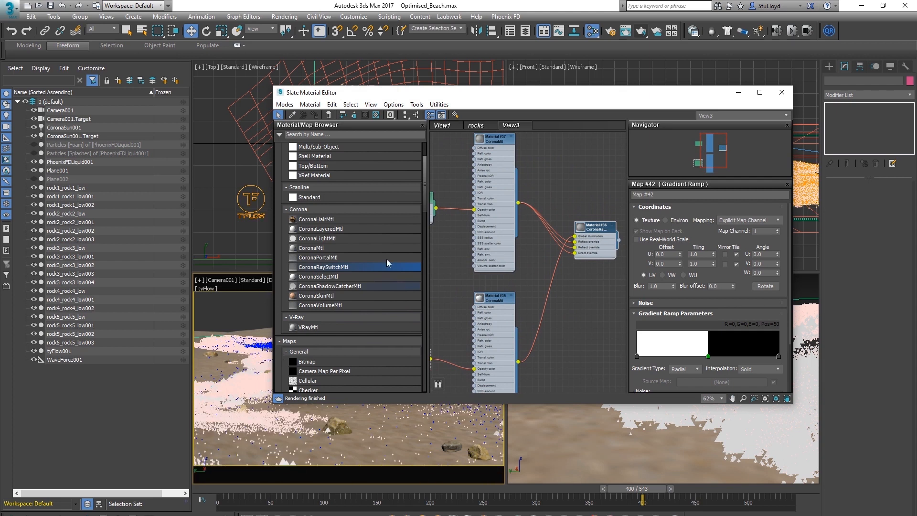
click(640, 30)
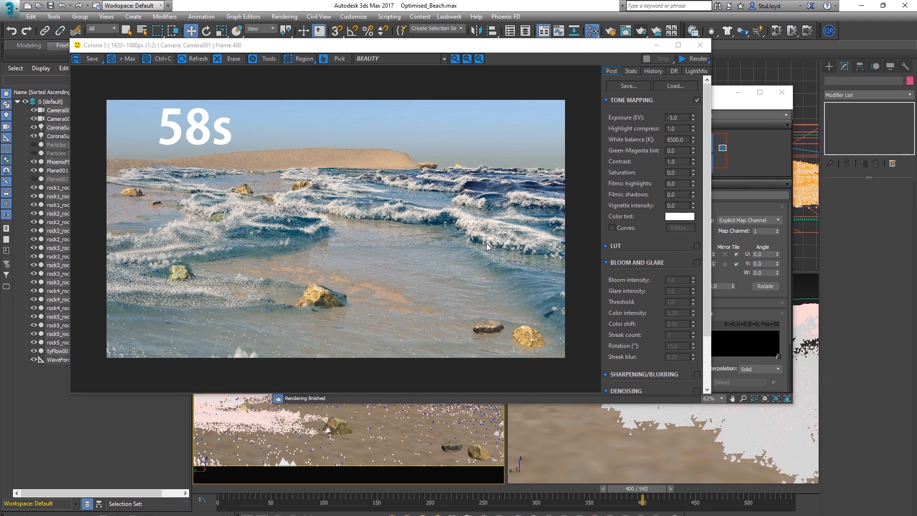
Examine the foam and splashes on the breaking waves and around the shoreline rocks in the finished render up close
scroll(479, 243, up, 2)
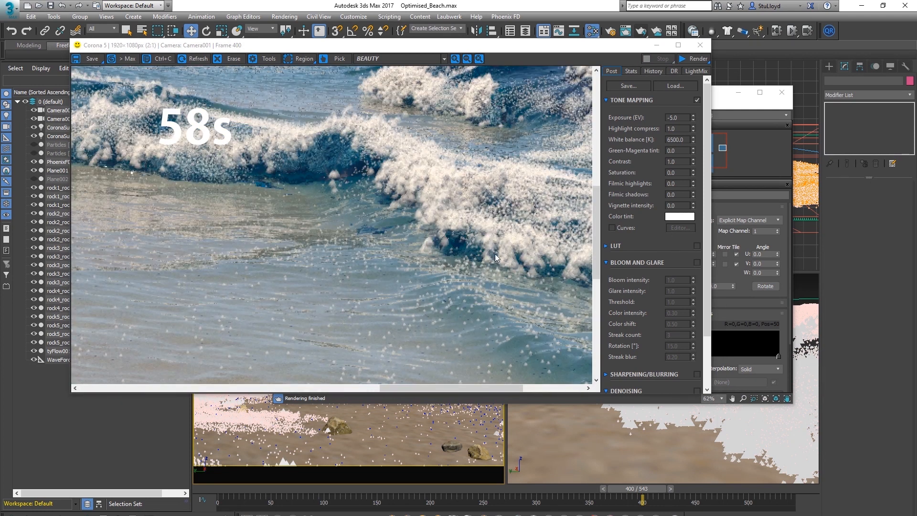
middle_drag(268, 221, 454, 213)
mouse_move(224, 203)
middle_down()
mouse_move(297, 188)
mouse_move(318, 202)
middle_up()
middle_drag(90, 360, 518, 150)
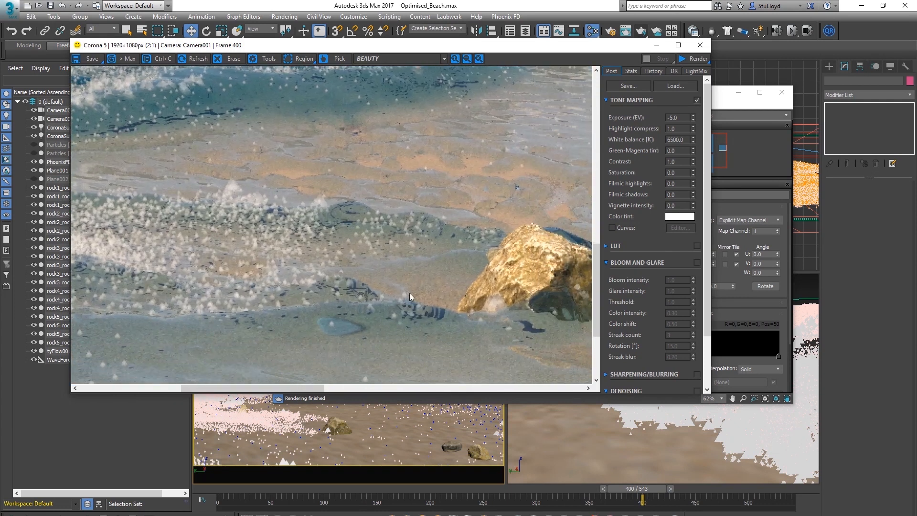
scroll(406, 212, down, 1)
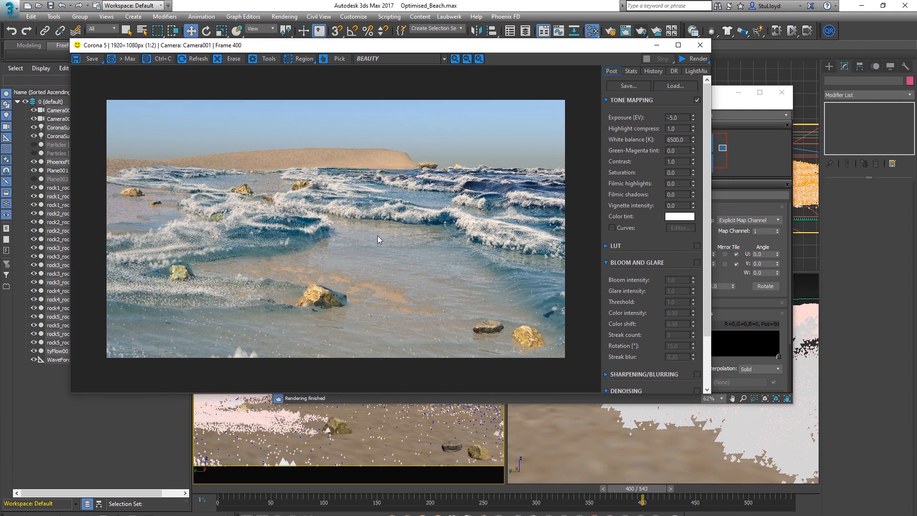
scroll(379, 241, up, 1)
scroll(379, 240, down, 1)
scroll(283, 308, up, 1)
middle_drag(248, 253, 328, 258)
scroll(239, 221, up, 1)
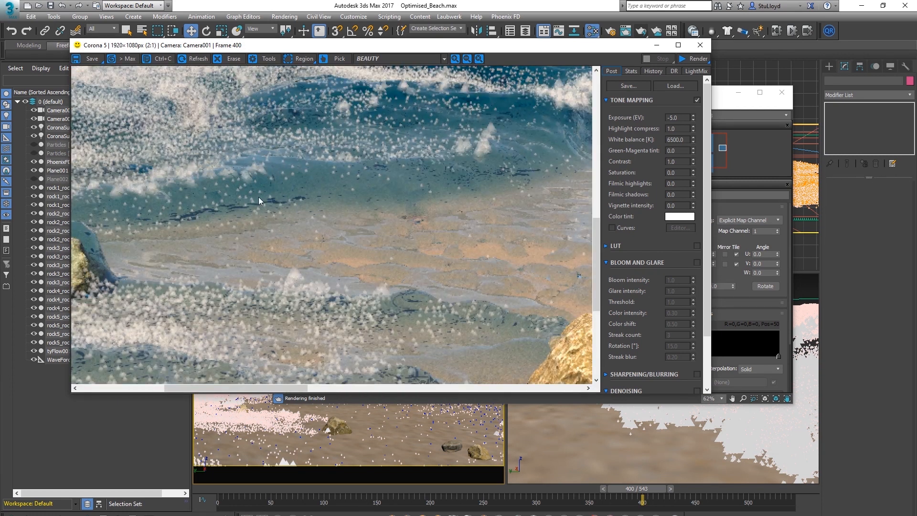
scroll(315, 229, down, 1)
scroll(314, 228, down, 1)
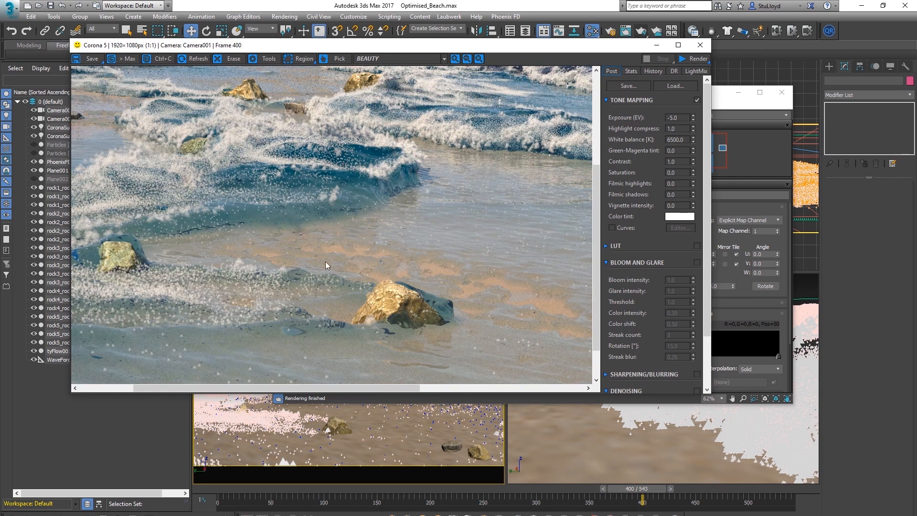
scroll(351, 250, up, 1)
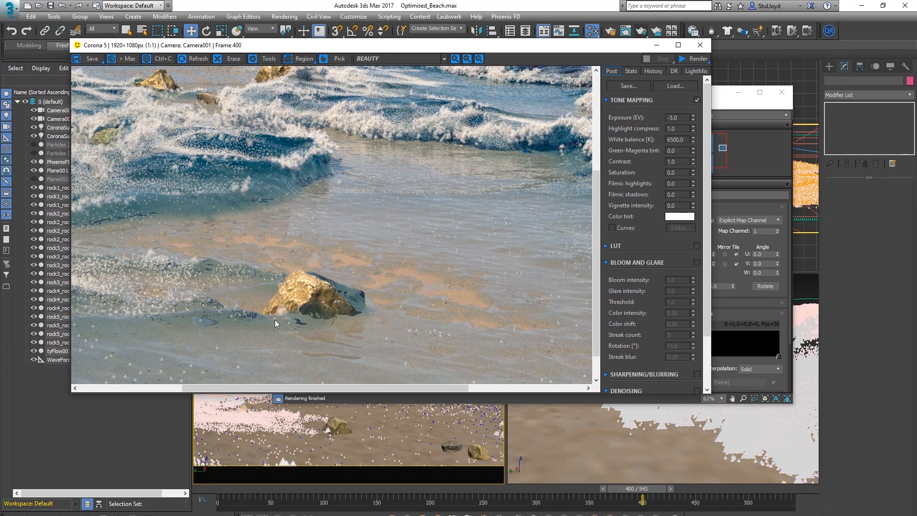
scroll(275, 323, down, 1)
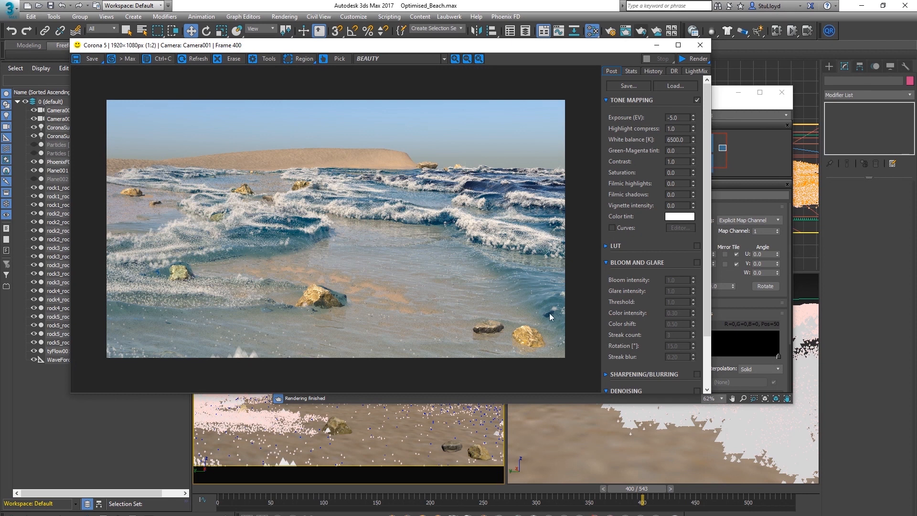
Inspect the distant waves and the wet sand around the large foreground rock in the render
scroll(262, 308, up, 1)
middle_drag(286, 271, 299, 302)
middle_drag(449, 212, 340, 222)
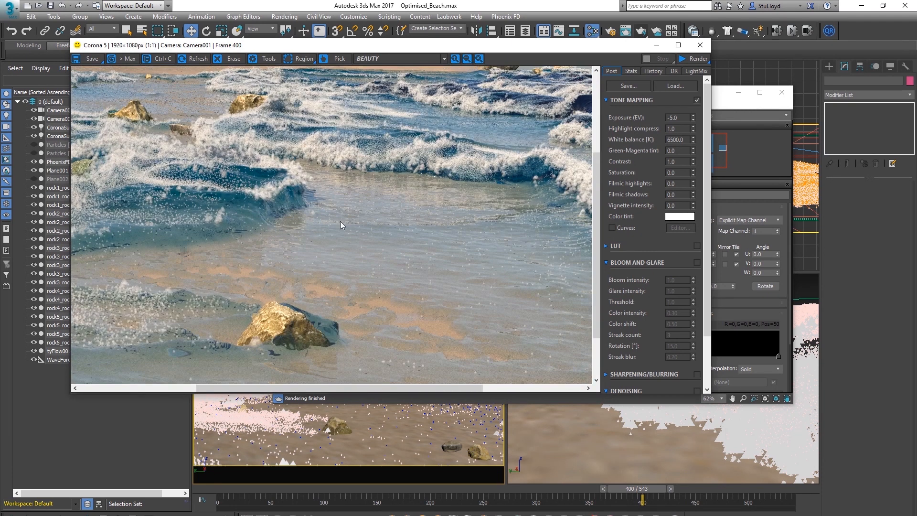
middle_drag(458, 196, 350, 227)
scroll(349, 230, down, 1)
scroll(336, 275, up, 1)
middle_drag(348, 275, 270, 277)
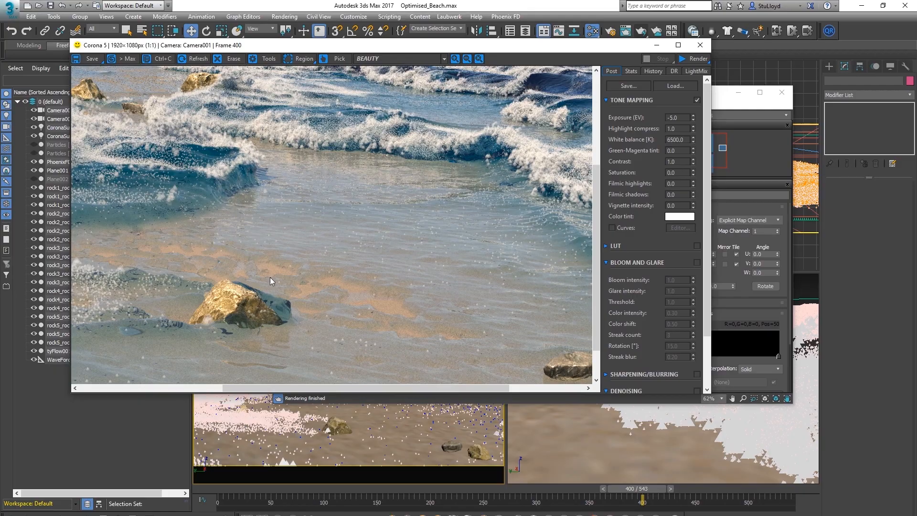
scroll(457, 262, down, 1)
scroll(518, 305, up, 1)
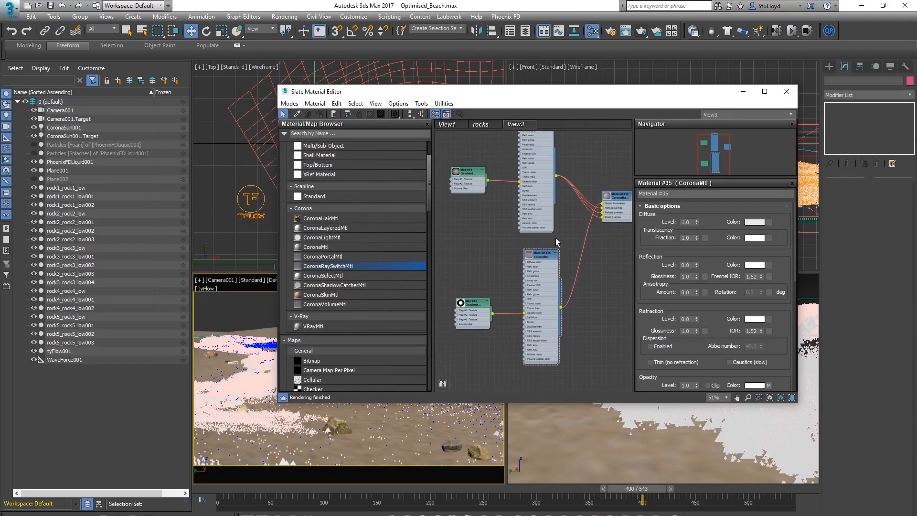
Align the solid-opacity CoronaMtl and its Gradient Ramp node beneath the matching smooth-opacity nodes
click(547, 265)
drag(477, 314, 472, 314)
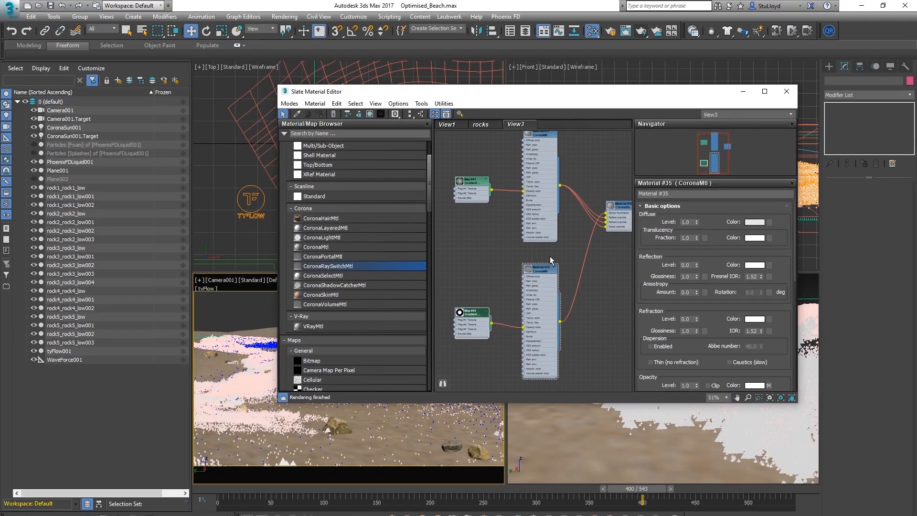
middle_drag(549, 257, 552, 271)
drag(539, 281, 539, 276)
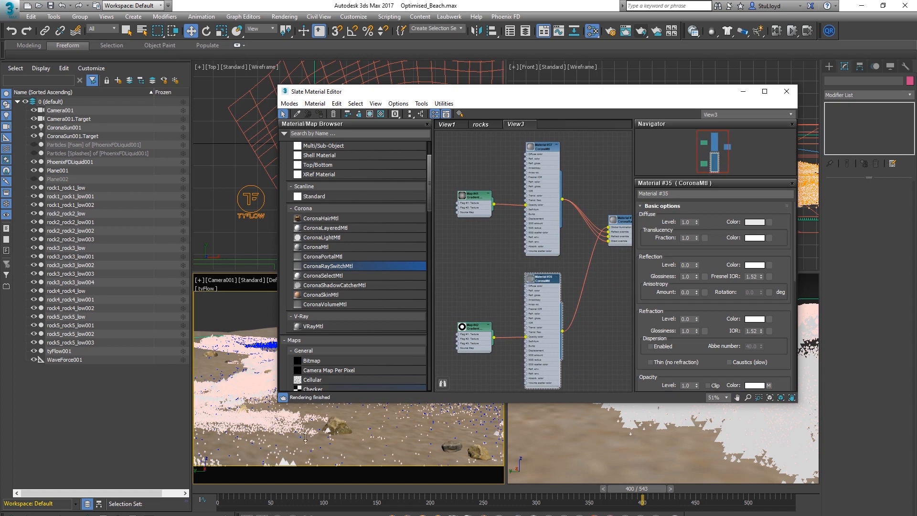
Reopen the last rendered camera frame, examine the triangle particles in the shallow water up close, and close it
click(626, 32)
scroll(325, 321, up, 2)
middle_drag(334, 285, 414, 297)
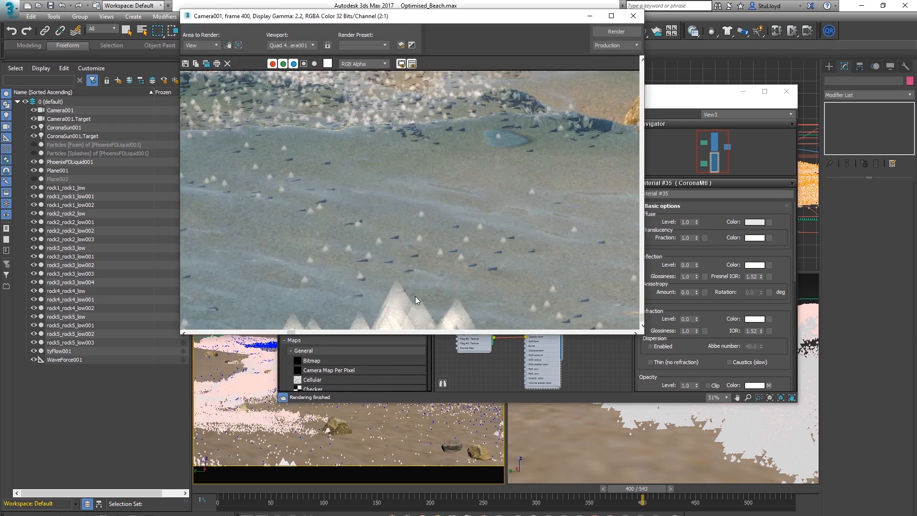
middle_drag(451, 172, 439, 288)
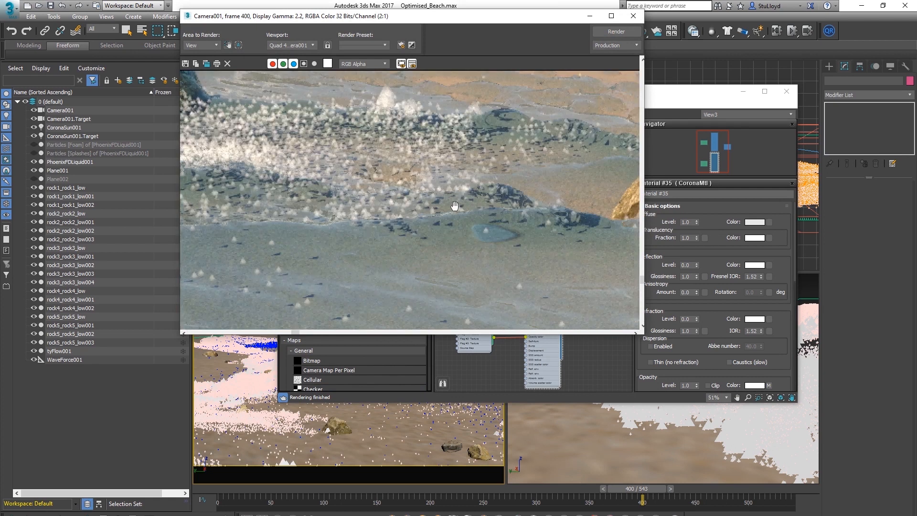
click(633, 16)
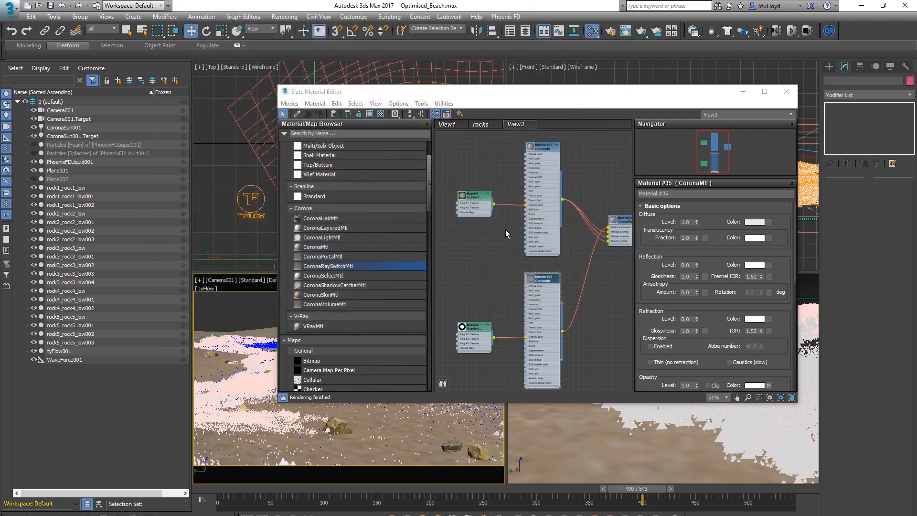
Add a black flag to the linear radial Gradient Ramp of the smooth opacity material and place it at position 68
double_click(473, 196)
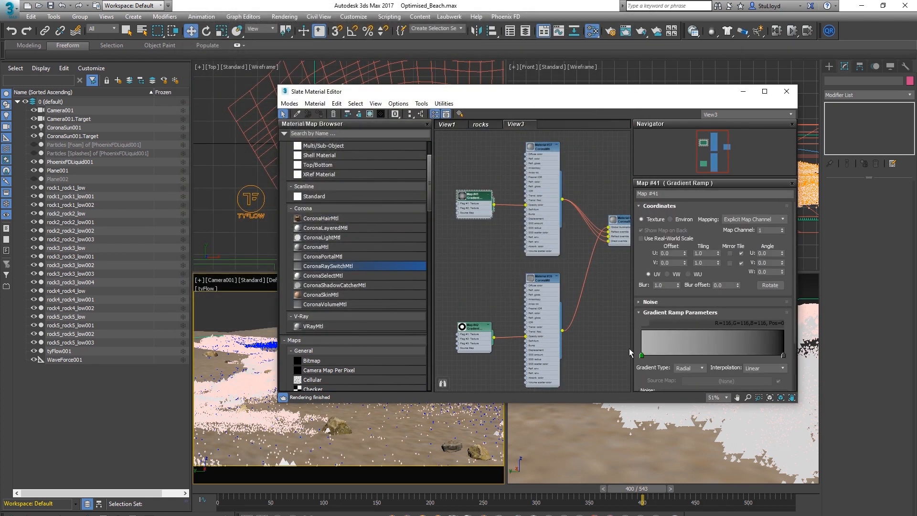
click(764, 355)
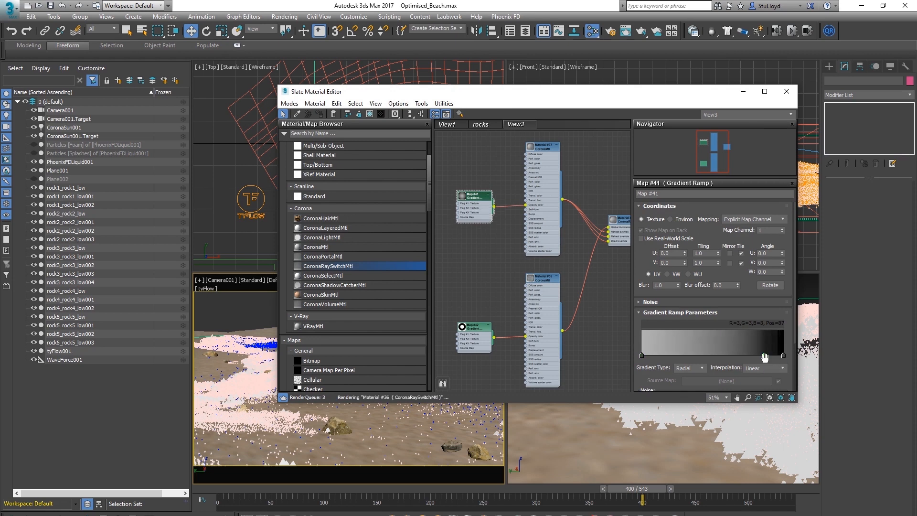
double_click(764, 356)
click(770, 300)
click(845, 382)
double_click(469, 208)
scroll(473, 215, up, 3)
drag(764, 356, 744, 356)
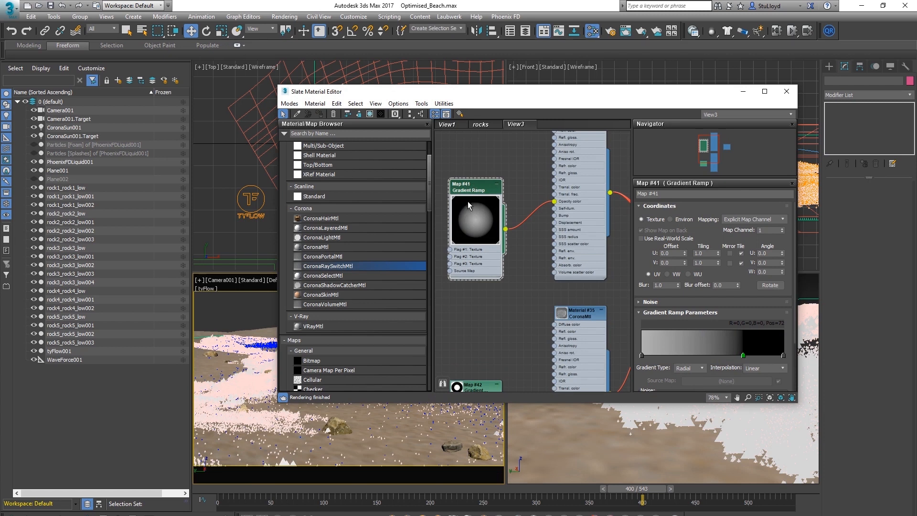
drag(744, 356, 738, 356)
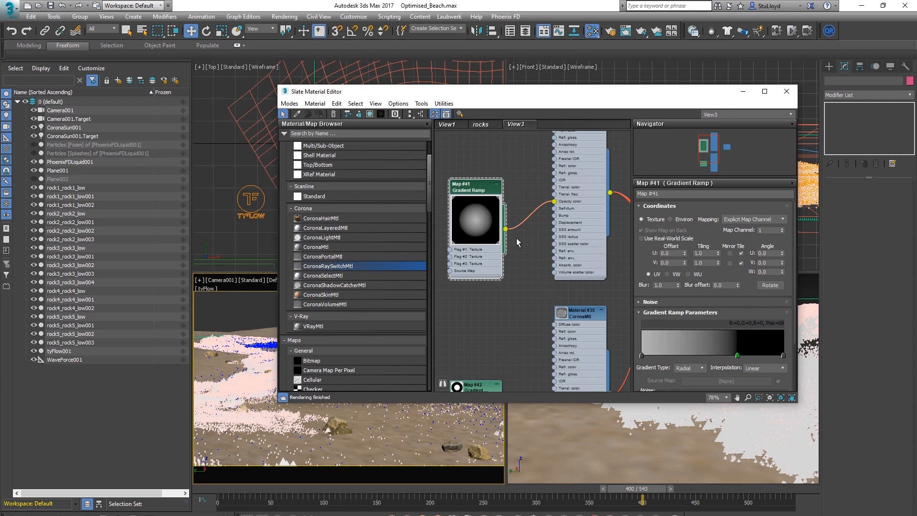
Enlarge the preview of the solid Gradient Ramp, move its node up, and shift its middle flag slightly toward the ramp's start
scroll(517, 237, down, 3)
scroll(501, 276, down, 2)
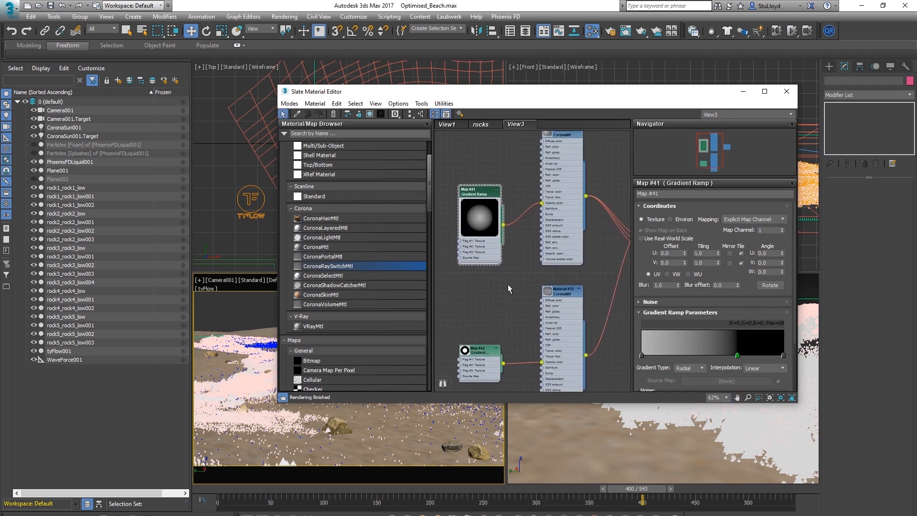
scroll(488, 322, up, 2)
click(480, 310)
drag(487, 306, 492, 273)
double_click(482, 287)
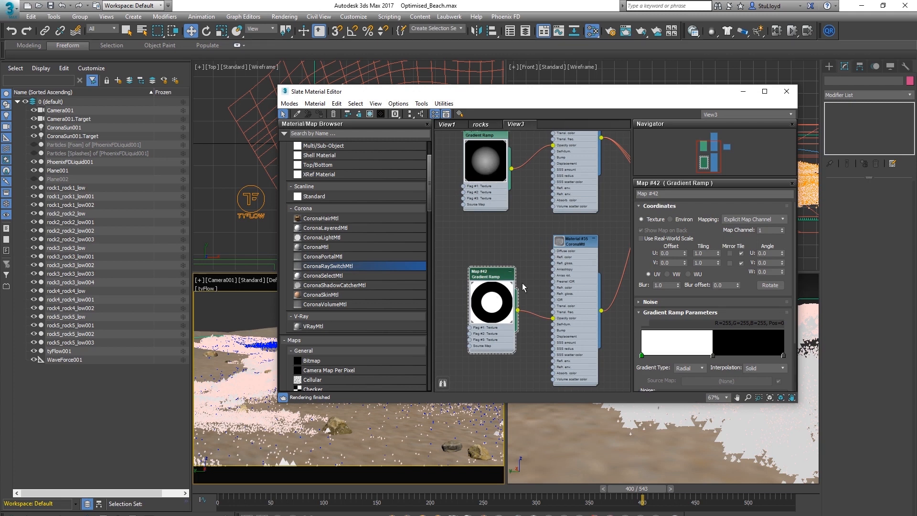
middle_drag(538, 239, 525, 276)
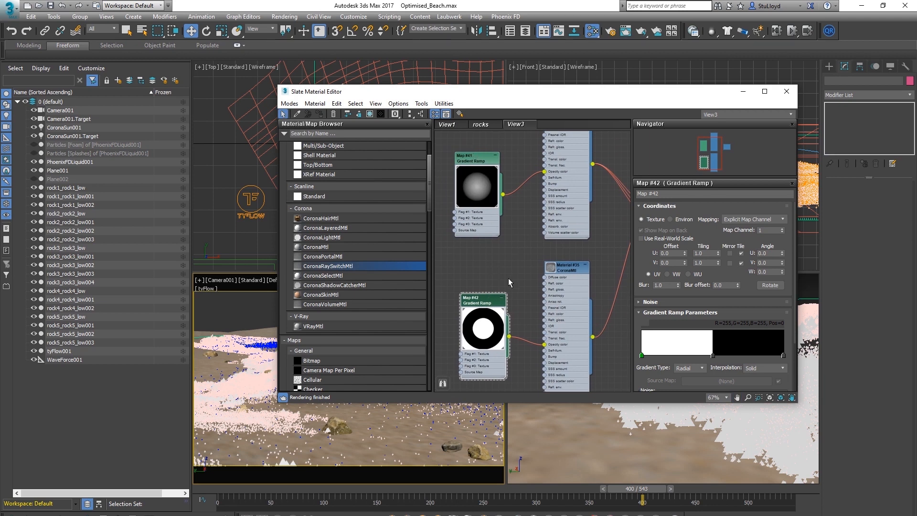
drag(712, 357, 700, 357)
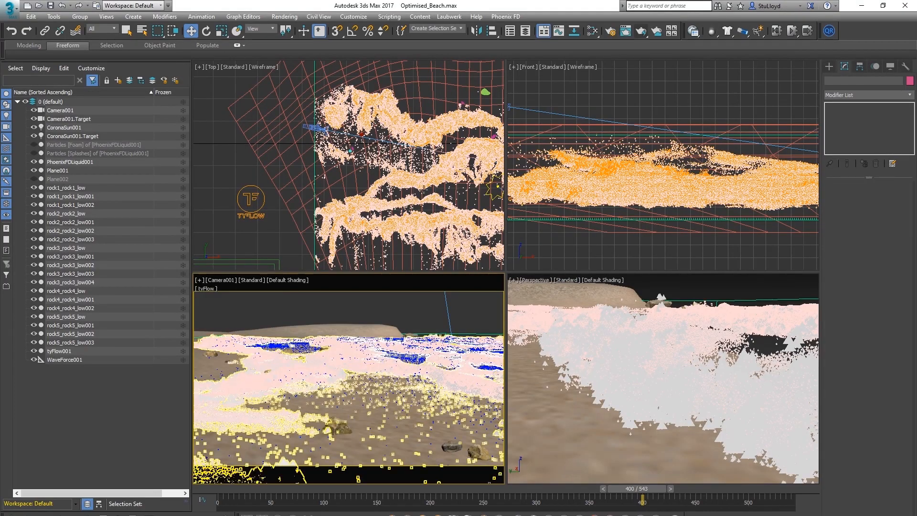
Select the tyFlow object and slightly reposition the Splashes and Foam events in its editor
click(423, 180)
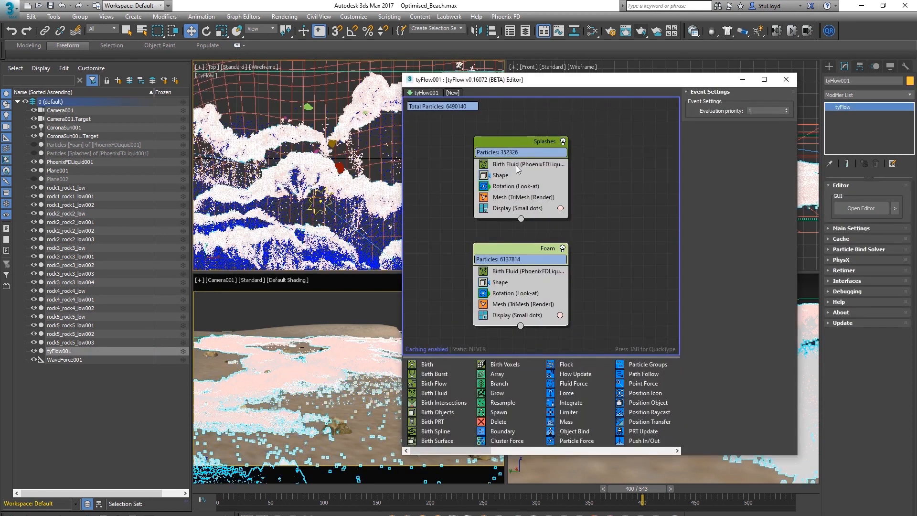
click(512, 141)
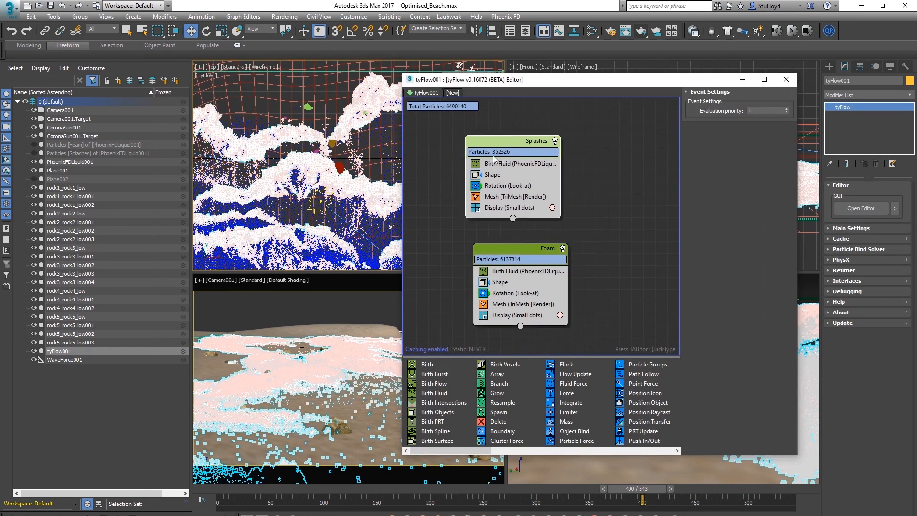
mouse_move(515, 144)
mouse_down()
mouse_move(525, 133)
mouse_move(517, 137)
mouse_up()
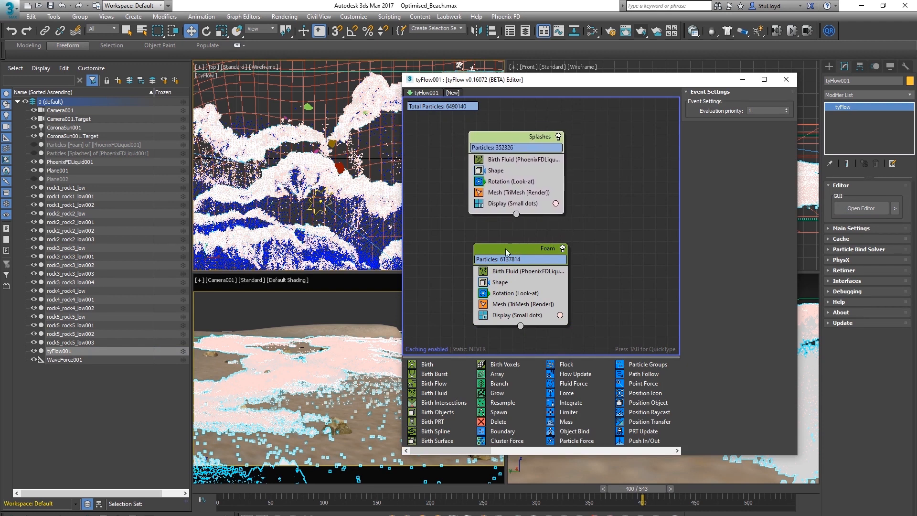
drag(515, 248, 526, 245)
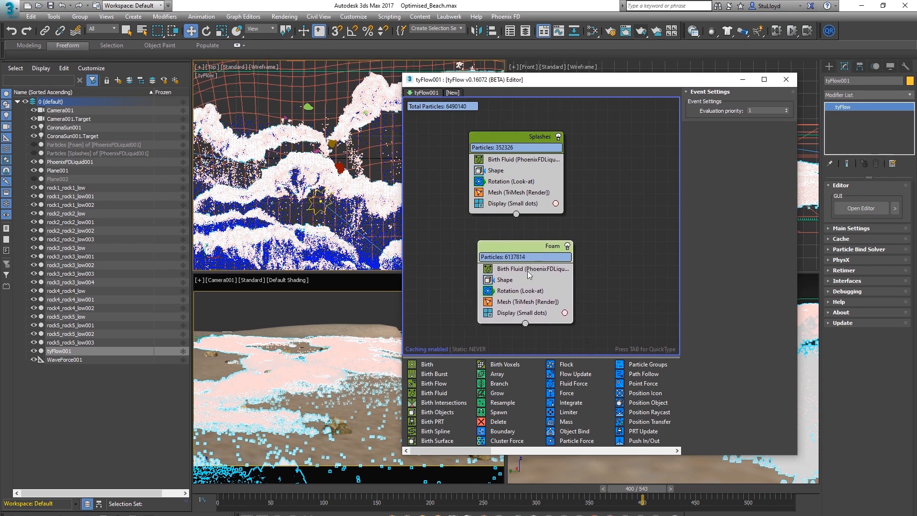
drag(521, 244, 520, 244)
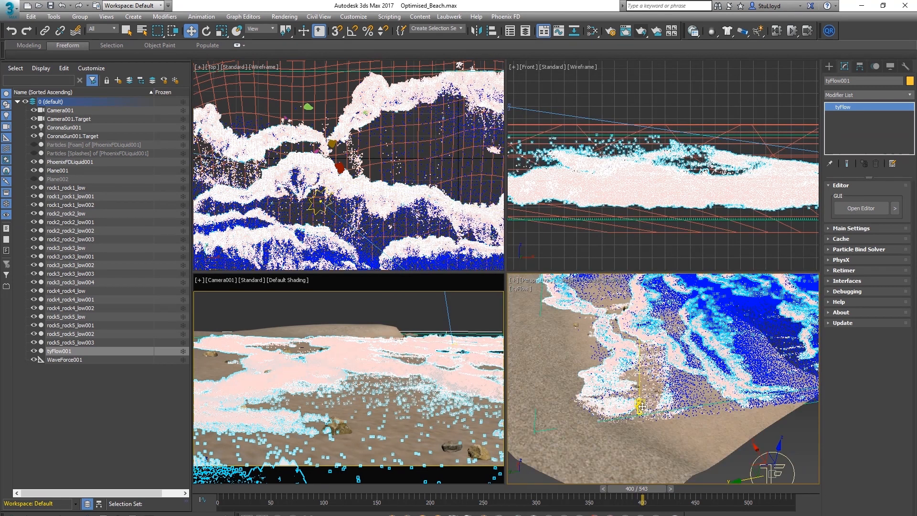
Examine how the foam and splash particles spread across the beach and sea in the perspective view
alt+middle_drag(642, 406, 650, 388)
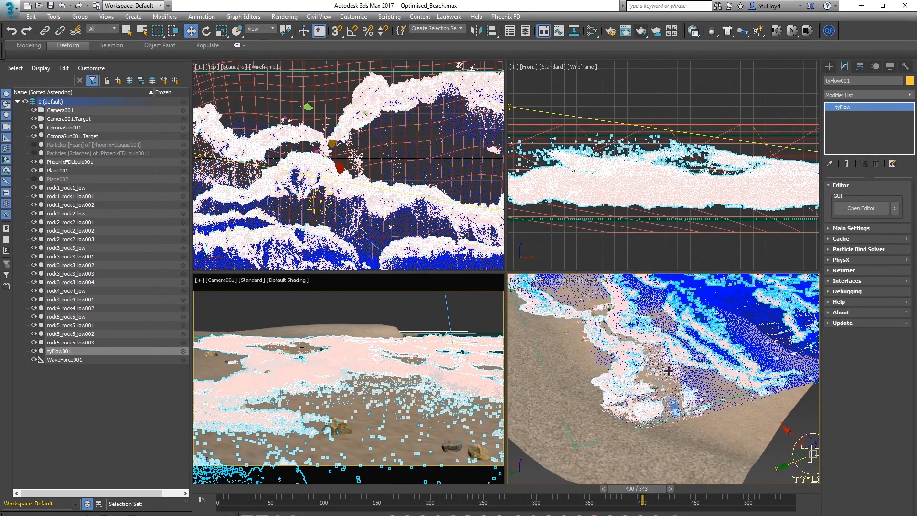
alt+middle_drag(672, 398, 691, 381)
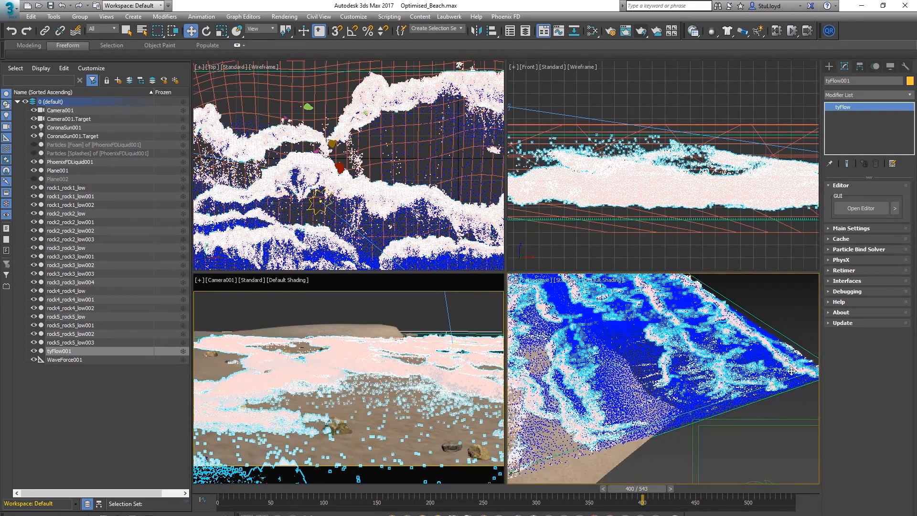
middle_drag(685, 346, 673, 328)
scroll(672, 329, up, 5)
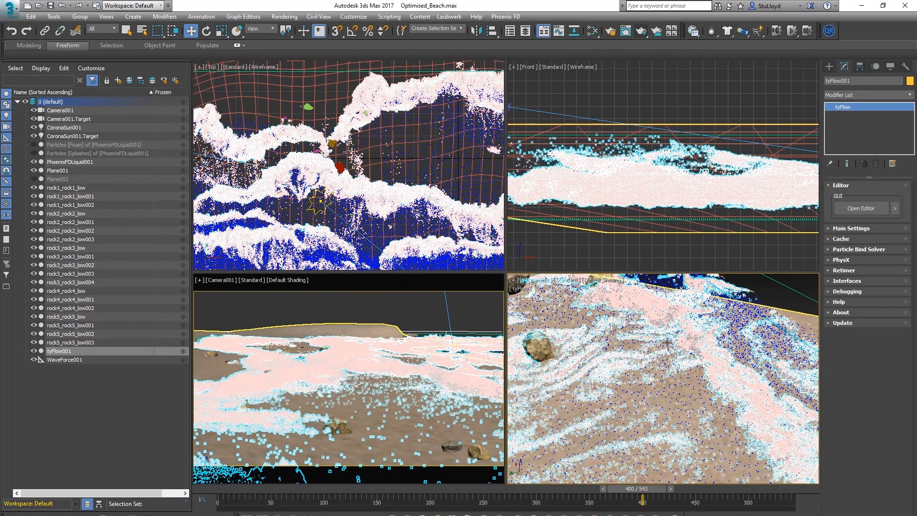
scroll(671, 346, down, 5)
mouse_move(676, 373)
alt+middle_down()
mouse_move(688, 346)
mouse_move(666, 375)
mouse_move(679, 371)
alt+middle_up()
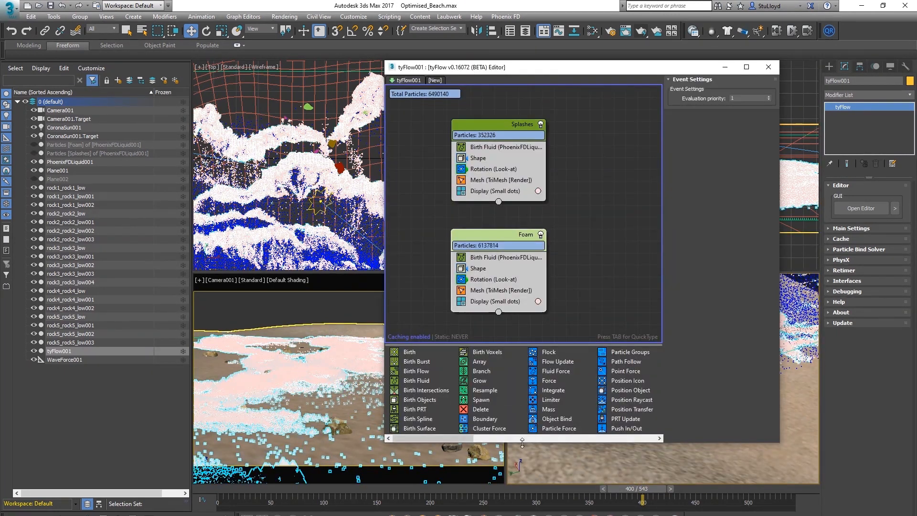
Add Camera Cull operators to the Foam and Splashes events, using Camera001 as the culling camera in frustum mode
drag(504, 441, 645, 440)
drag(556, 405, 477, 297)
drag(599, 69, 602, 70)
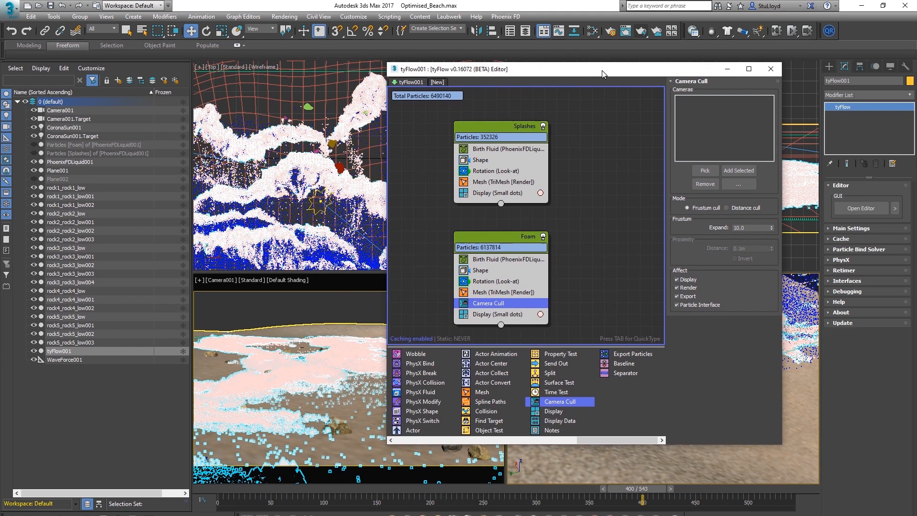
click(705, 170)
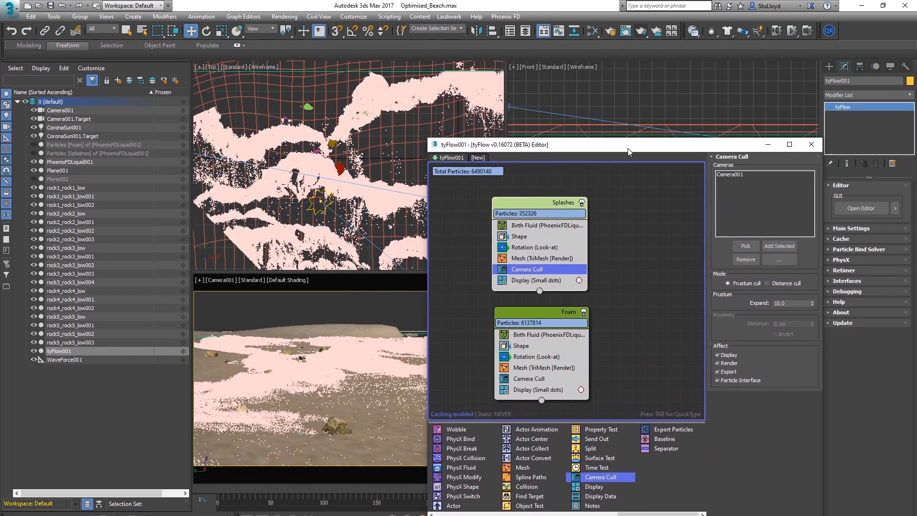
Move the tyFlow editor aside and examine the camera-culled particles in the perspective view
drag(628, 148, 267, 77)
scroll(653, 381, down, 3)
alt+middle_drag(653, 382, 714, 358)
alt+middle_drag(659, 335, 686, 362)
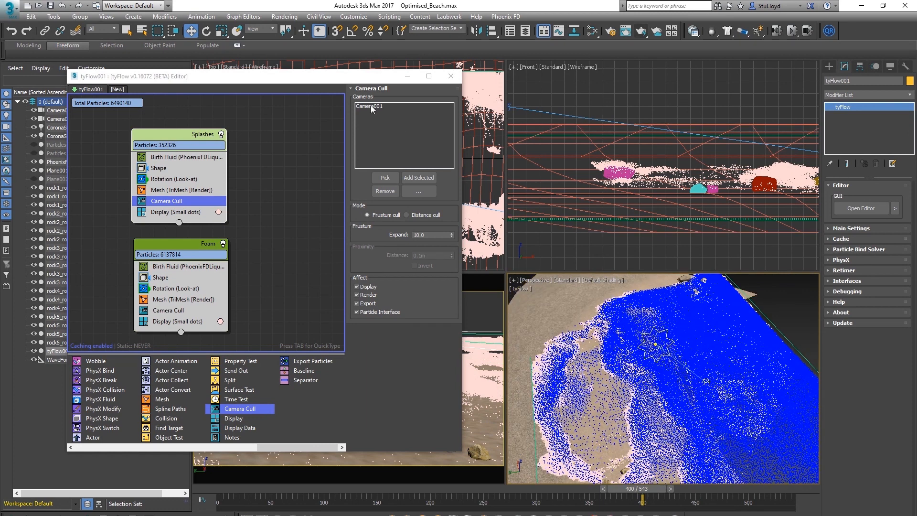
Move the tyFlow editor clear of the camera view and examine the Splashes and Foam events against the culled particles
drag(261, 74, 220, 75)
alt+middle_drag(723, 427, 731, 363)
drag(203, 78, 601, 87)
click(548, 250)
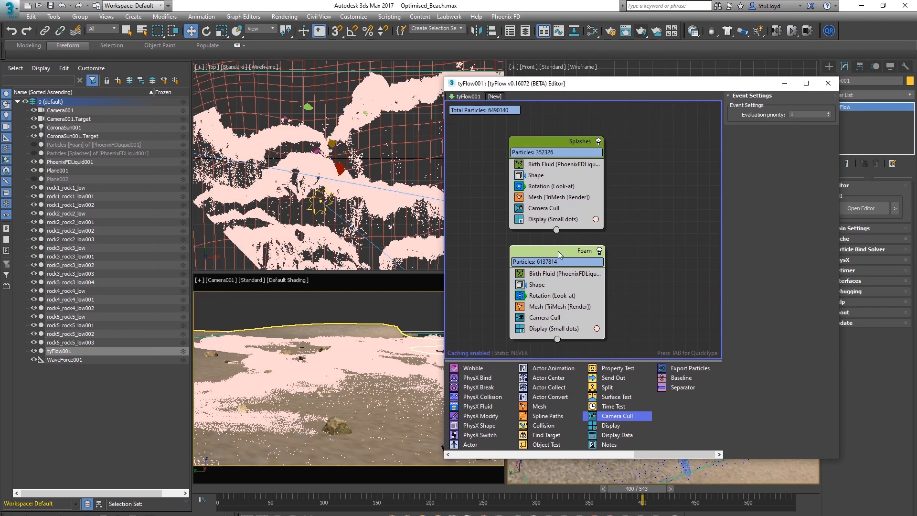
drag(558, 250, 558, 252)
scroll(609, 272, down, 2)
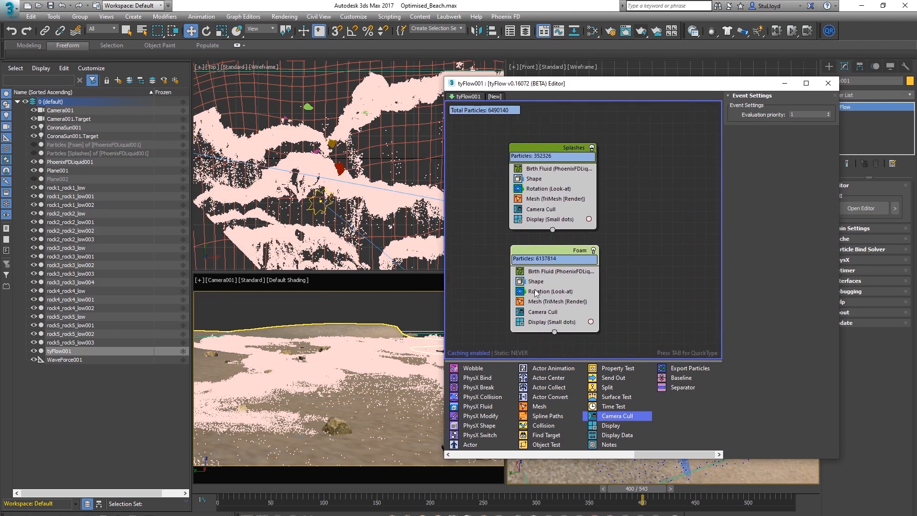
middle_drag(627, 254, 629, 246)
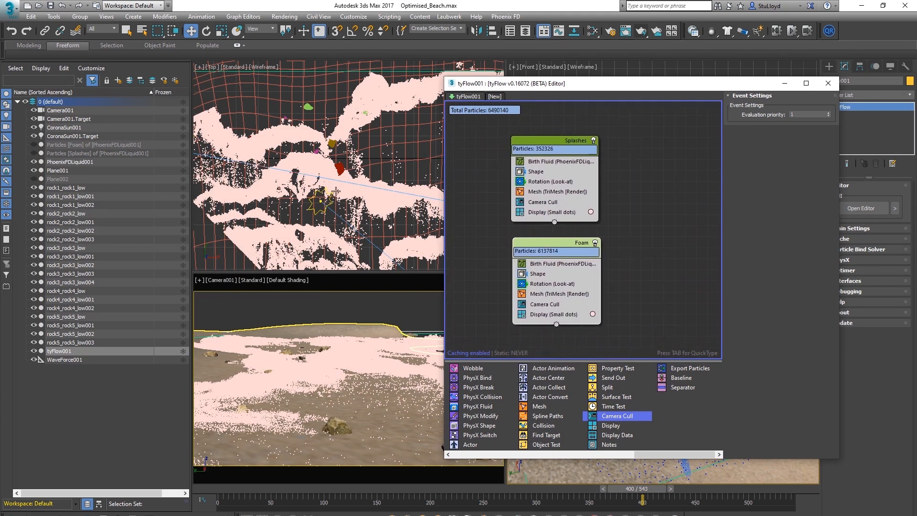
Disable the Splashes event and hide the PhoenixFDLiquid001 object so only the foam particles display over the beach
drag(627, 87, 276, 66)
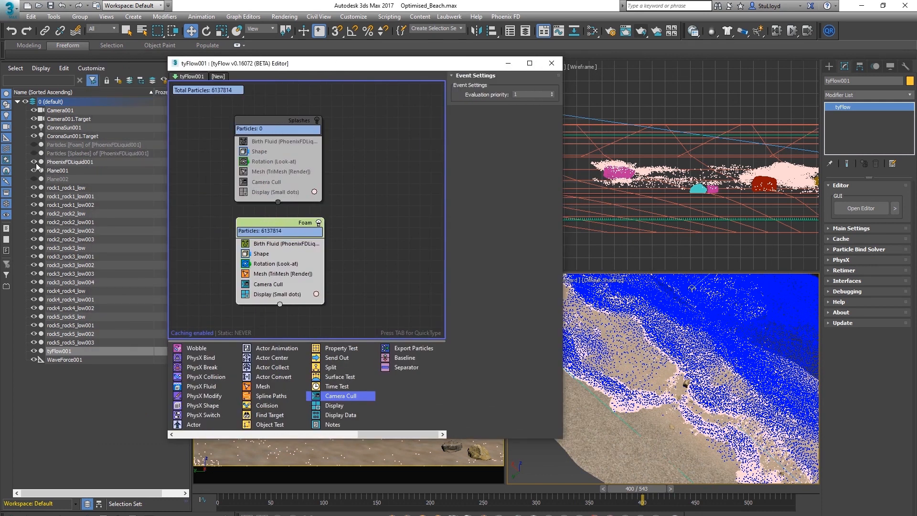
click(34, 162)
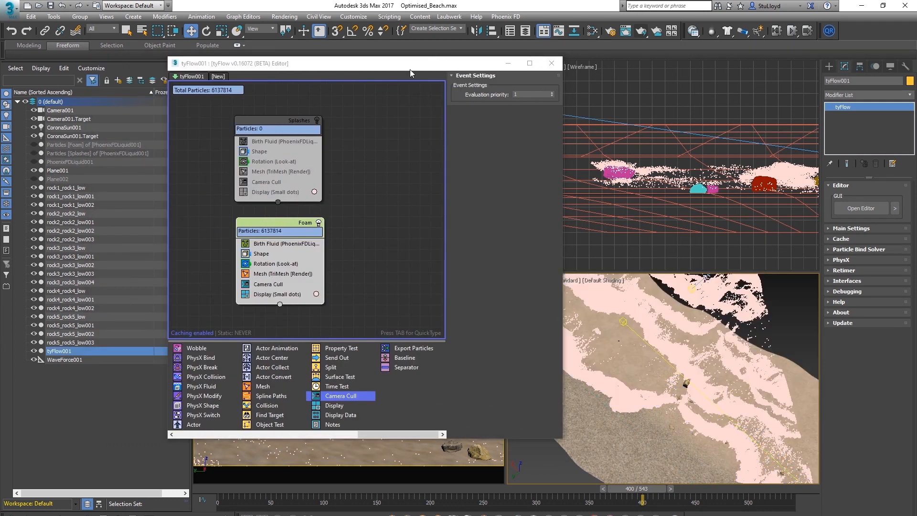
drag(411, 72, 313, 73)
Examine how the remaining foam particles extend away from the camera across the beach in the perspective view
alt+middle_drag(679, 377, 593, 432)
scroll(683, 377, up, 5)
middle_drag(688, 363, 665, 379)
scroll(673, 366, down, 3)
scroll(665, 376, up, 3)
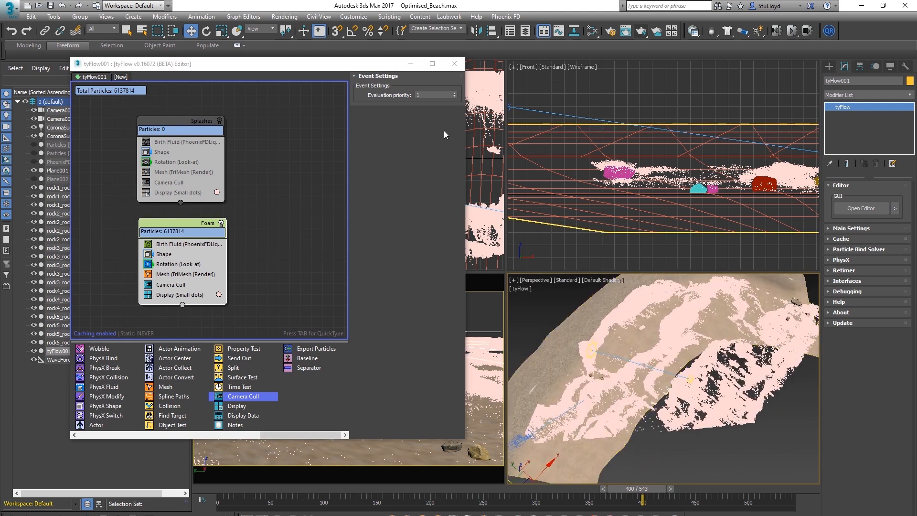
drag(329, 66, 303, 65)
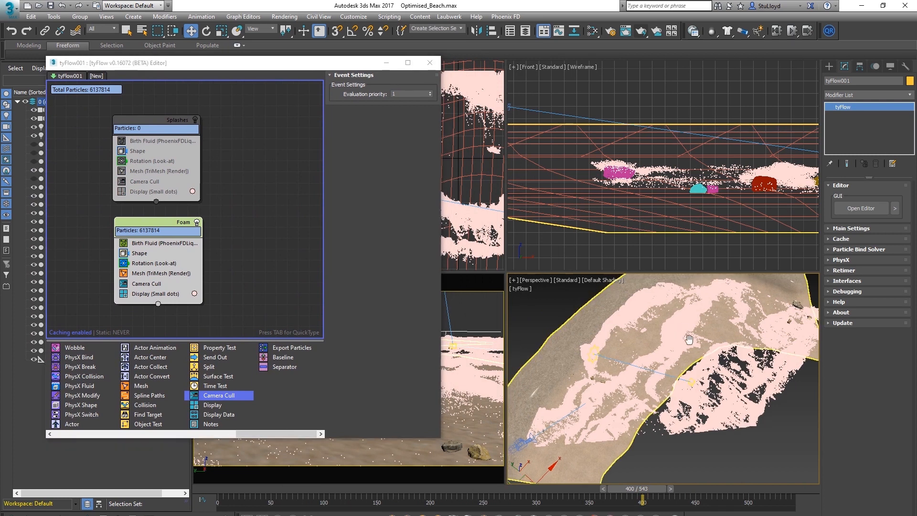
alt+middle_drag(672, 365, 683, 380)
scroll(684, 380, up, 3)
scroll(683, 380, down, 3)
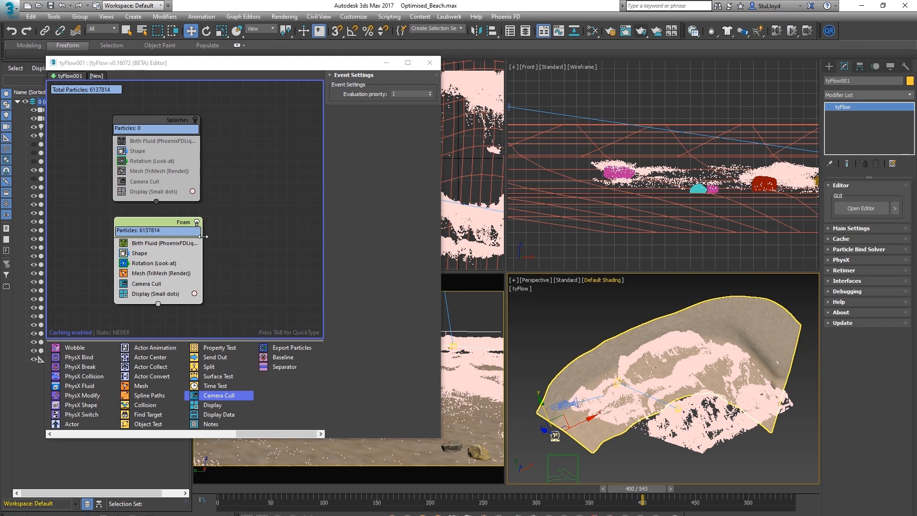
Add an Object Test operator below Birth Fluid in the Foam event and use Camera001 as its test object
middle_drag(242, 212, 241, 187)
middle_drag(241, 187, 242, 186)
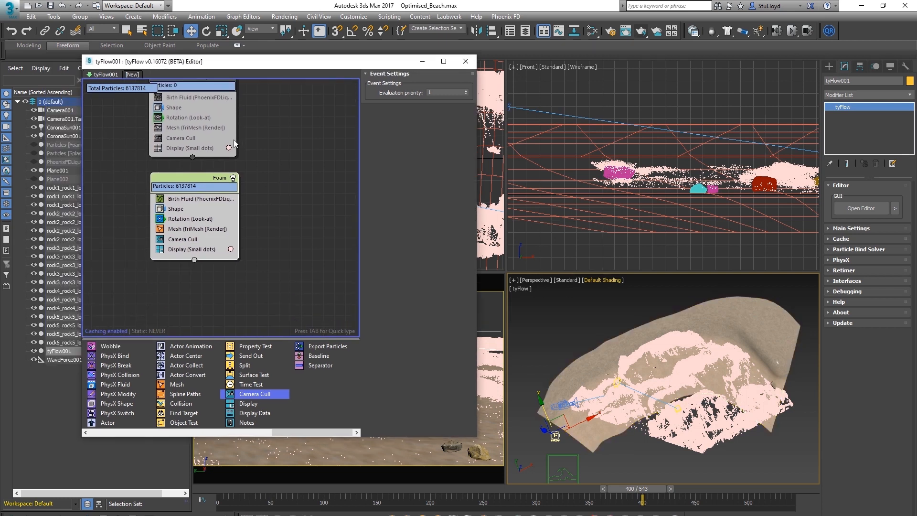
middle_drag(273, 220, 268, 243)
scroll(277, 230, up, 1)
drag(184, 423, 184, 223)
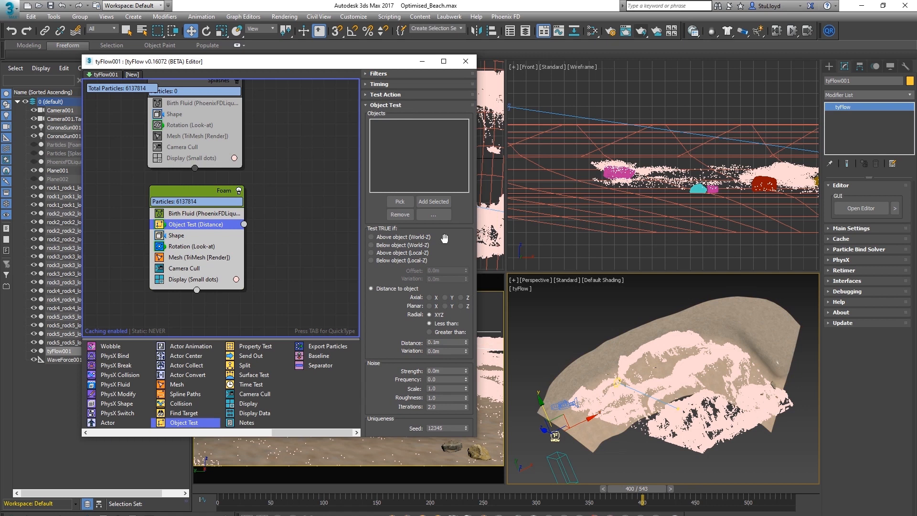
click(397, 204)
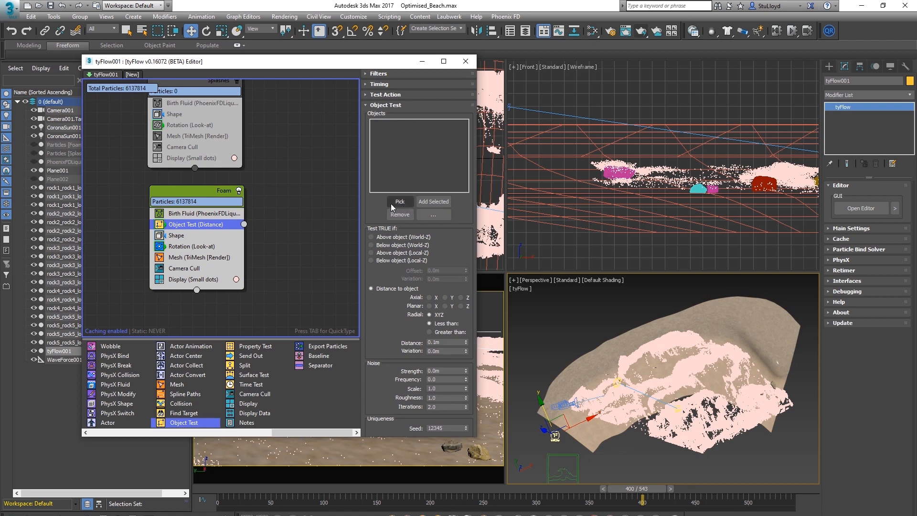
click(570, 411)
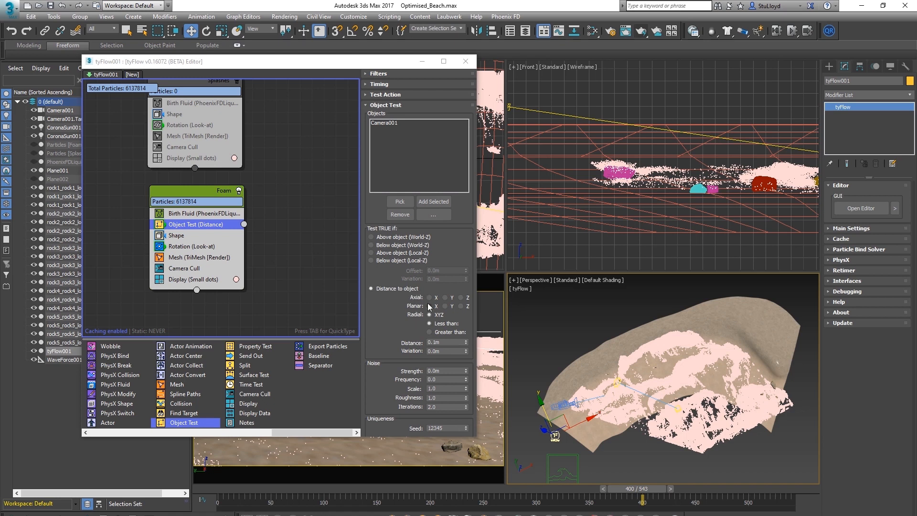
Measure the distance from Camera001 to the farthest edge of the foam particles in the top view
drag(304, 65, 685, 94)
scroll(339, 173, down, 8)
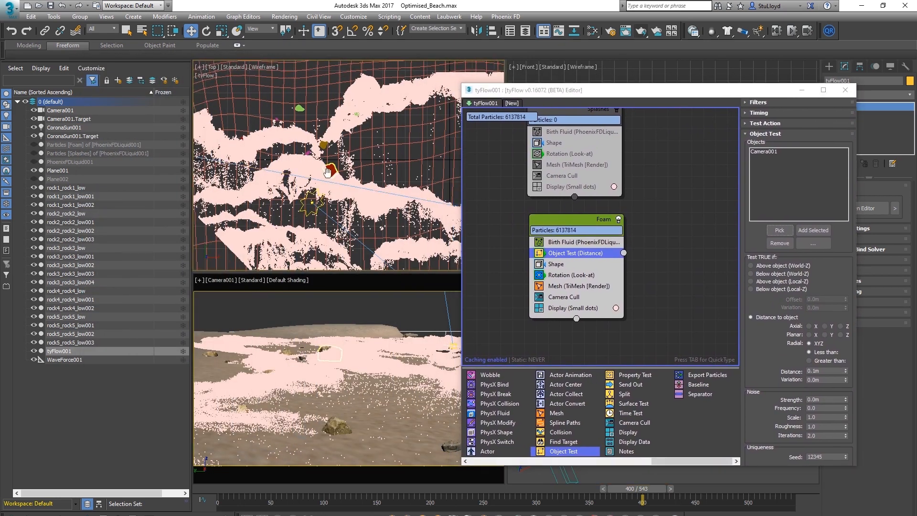
scroll(334, 172, up, 2)
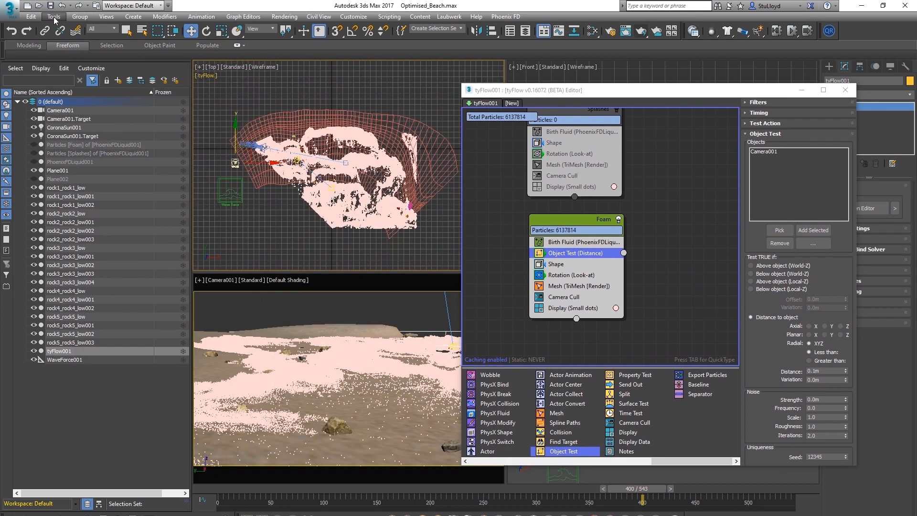
click(54, 17)
click(87, 319)
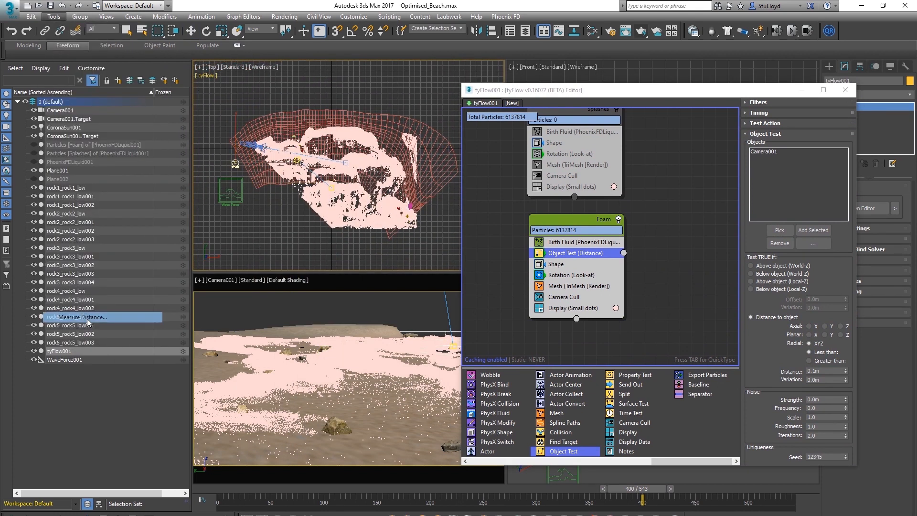
click(252, 145)
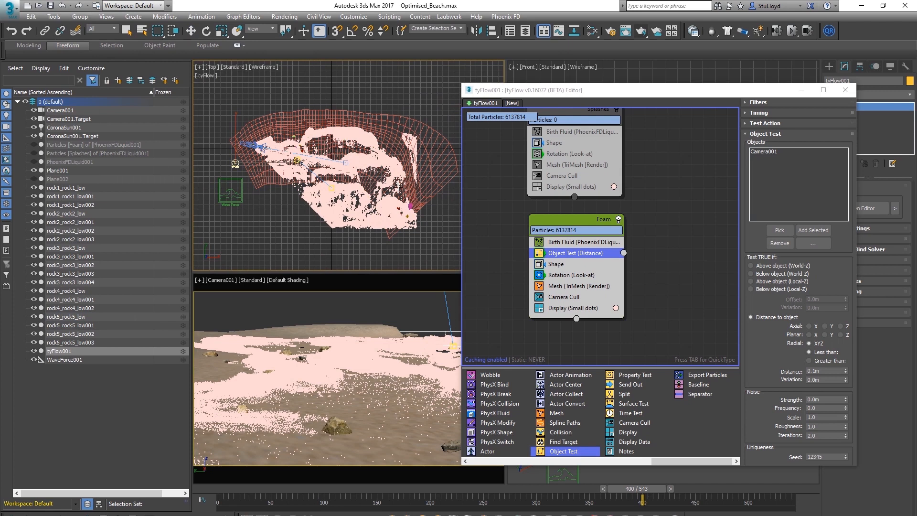
click(414, 227)
drag(608, 93, 583, 90)
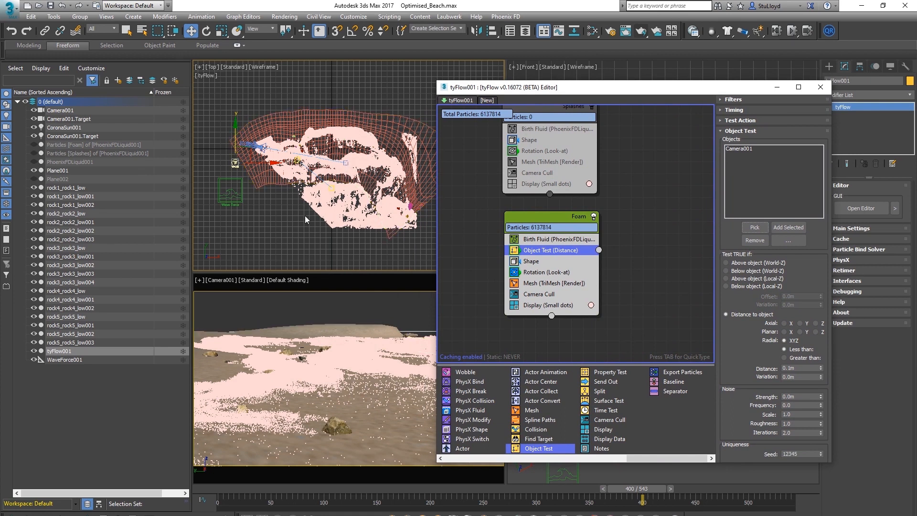
Make the Object Test true for a radial distance to the camera greater than 160 m
scroll(736, 340, down, 1)
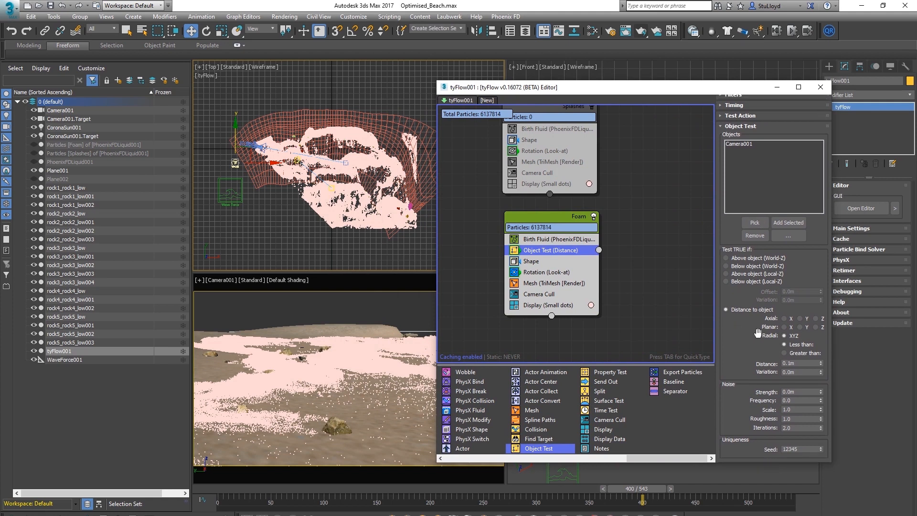
click(789, 363)
text(16)
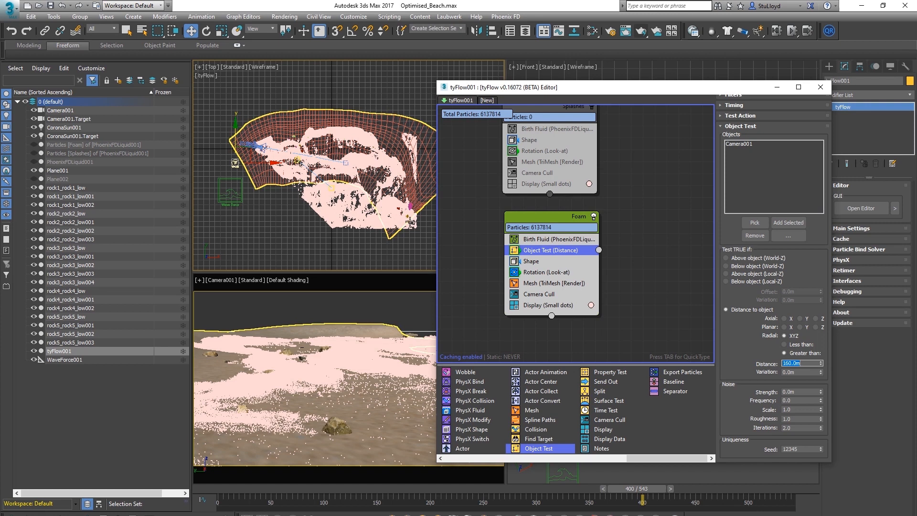
Create a new event with a Delete operator beside the Foam event and wire the Object Test output to it
middle_drag(629, 254, 628, 234)
drag(637, 459, 602, 312)
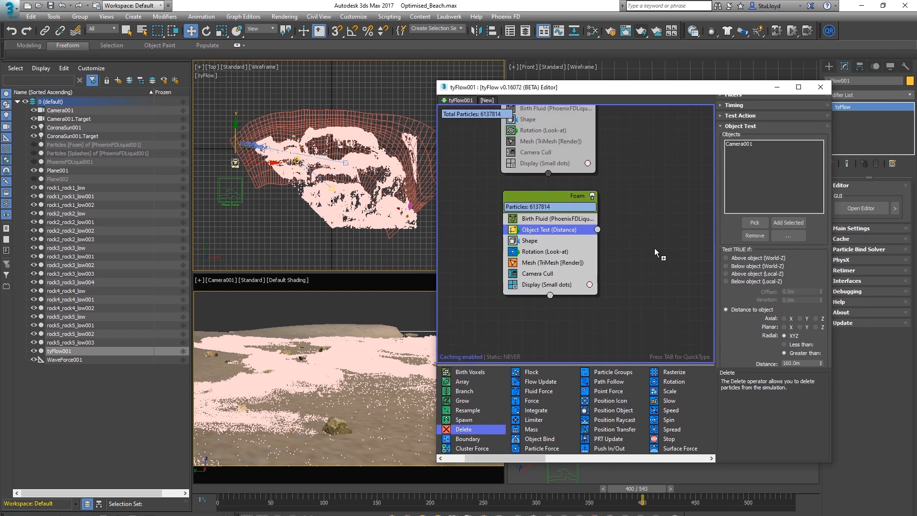
drag(664, 241, 664, 242)
middle_drag(613, 226, 569, 222)
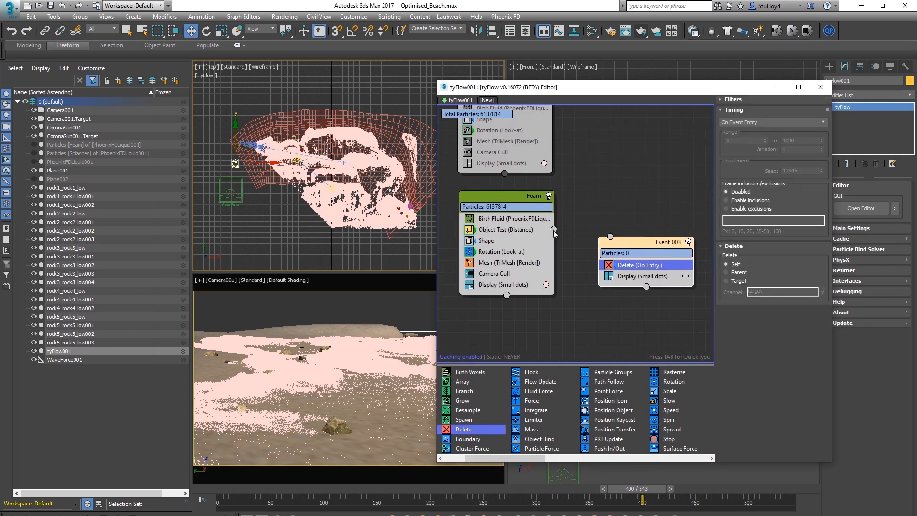
drag(610, 235, 612, 237)
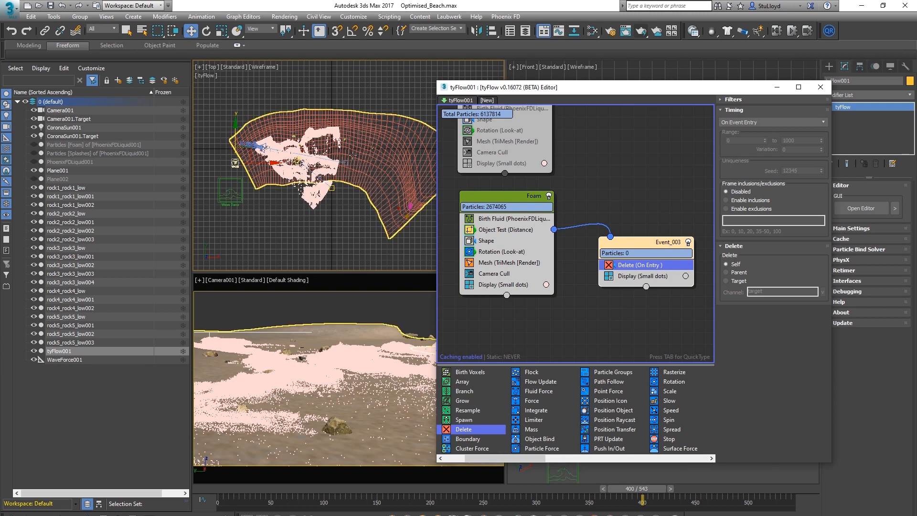
Set the Foam Object Test's distance variation to 100 m and check the particle falloff in the top view
middle_drag(606, 205, 604, 224)
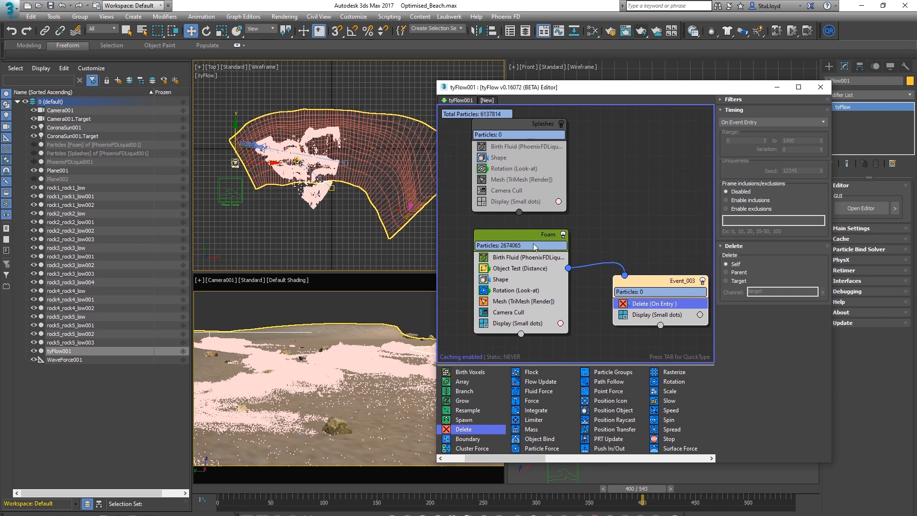
middle_drag(533, 243, 545, 241)
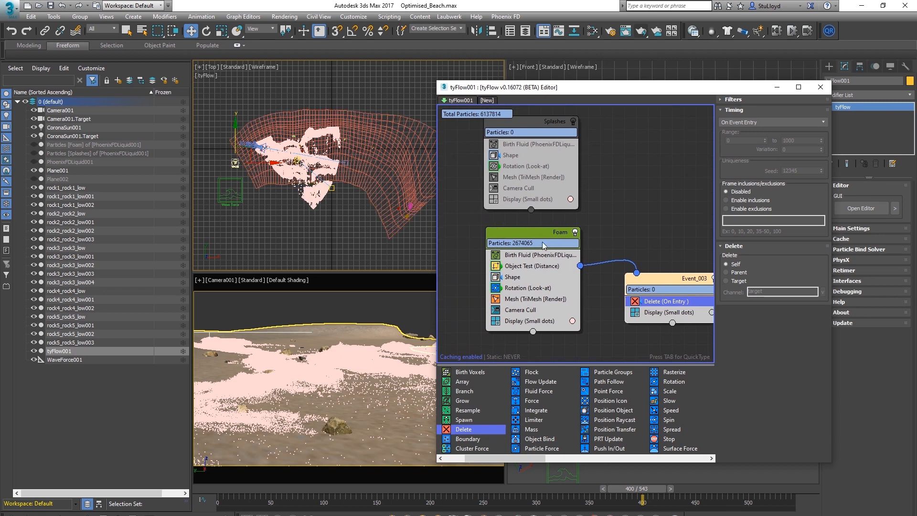
drag(615, 86, 681, 74)
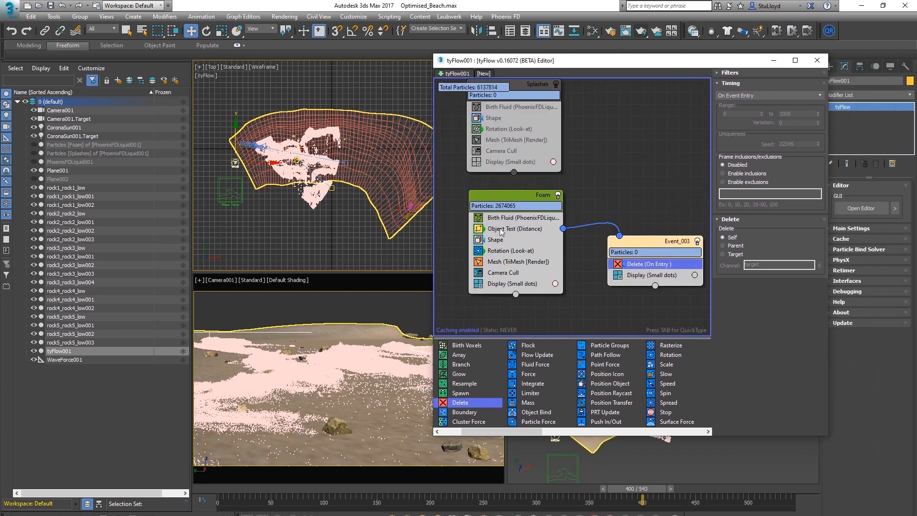
click(517, 229)
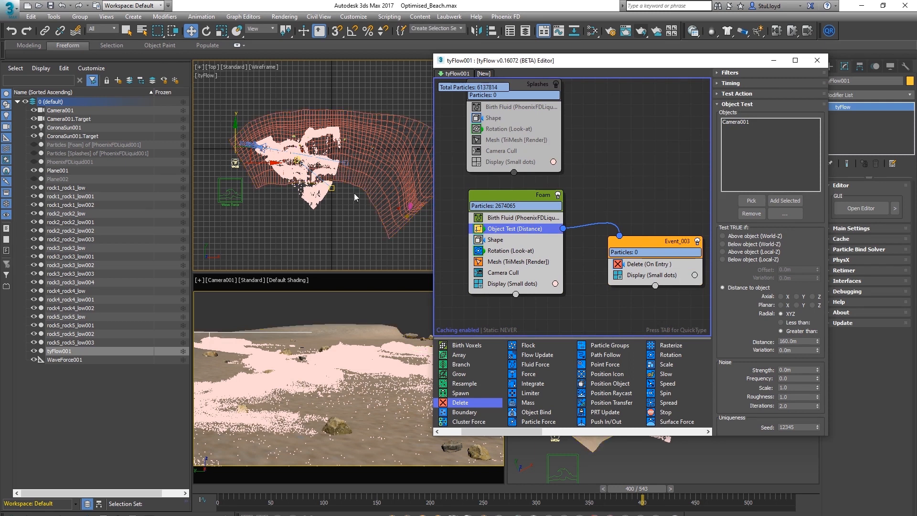
click(798, 351)
text(100)
key(Return)
middle_drag(382, 192, 366, 199)
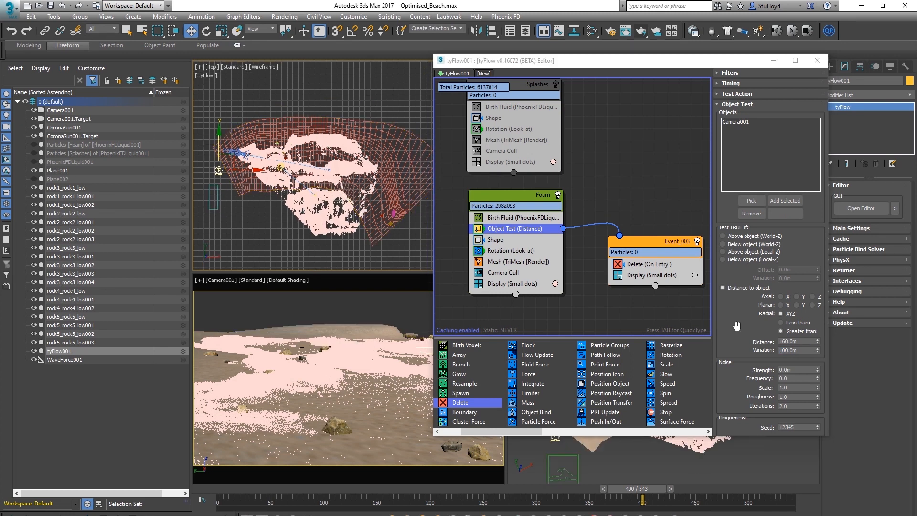
Raise the Foam Object Test's distance variation to 160 m and move the editor away from the viewports
click(801, 351)
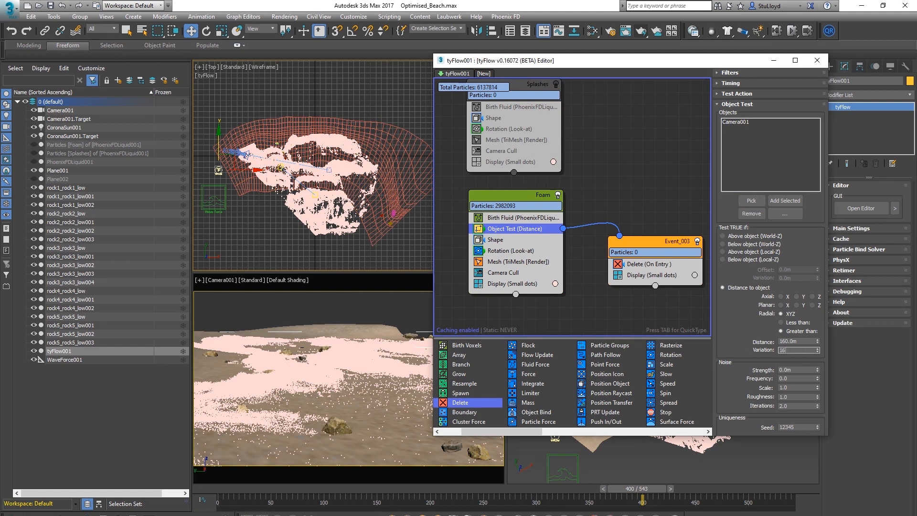
text(160)
key(Return)
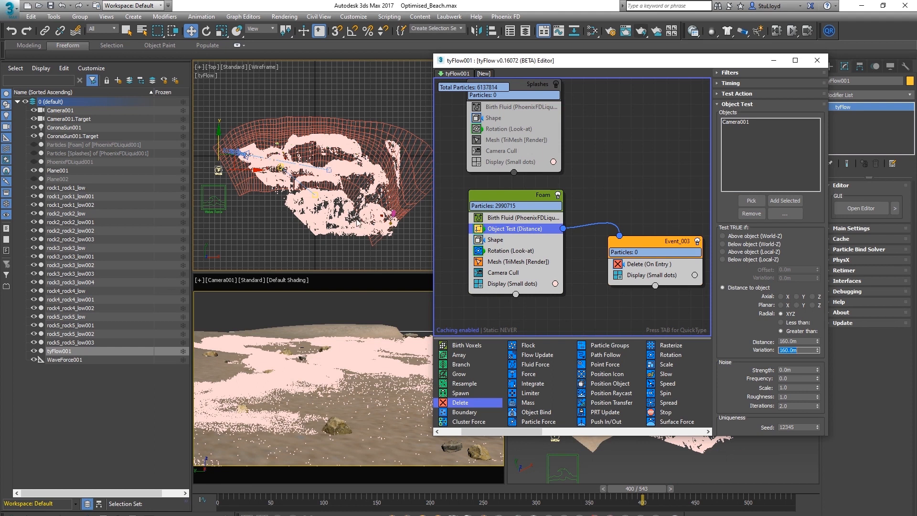
drag(582, 65, 669, 76)
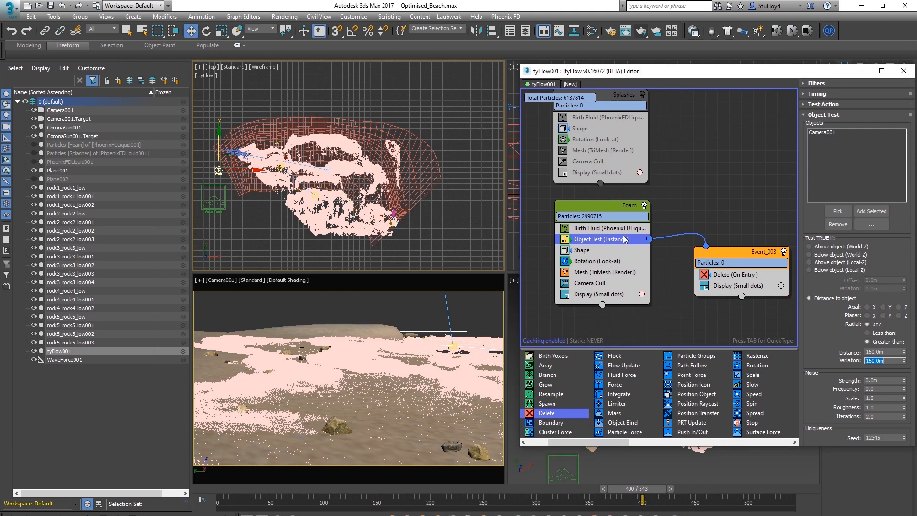
middle_drag(689, 196, 694, 204)
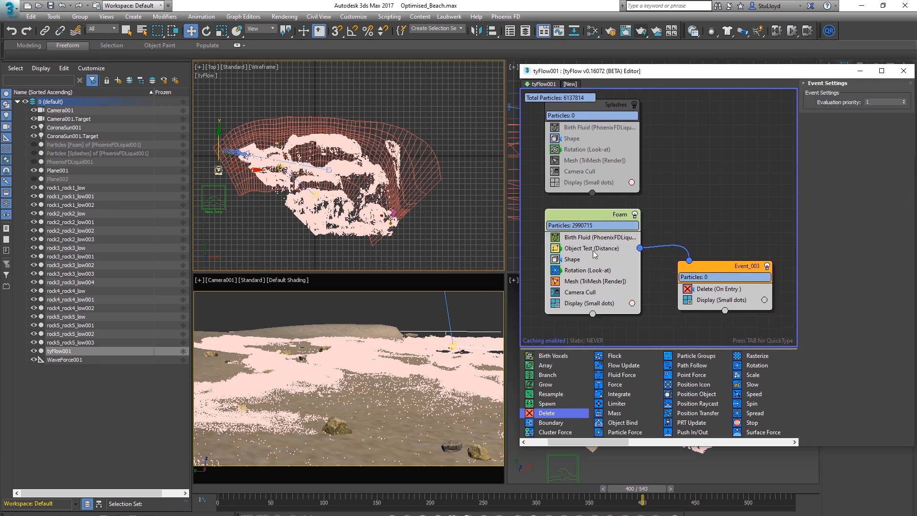
Try 120 m as the Foam Object Test's distance and settle on 100 m
click(592, 250)
drag(693, 71, 601, 64)
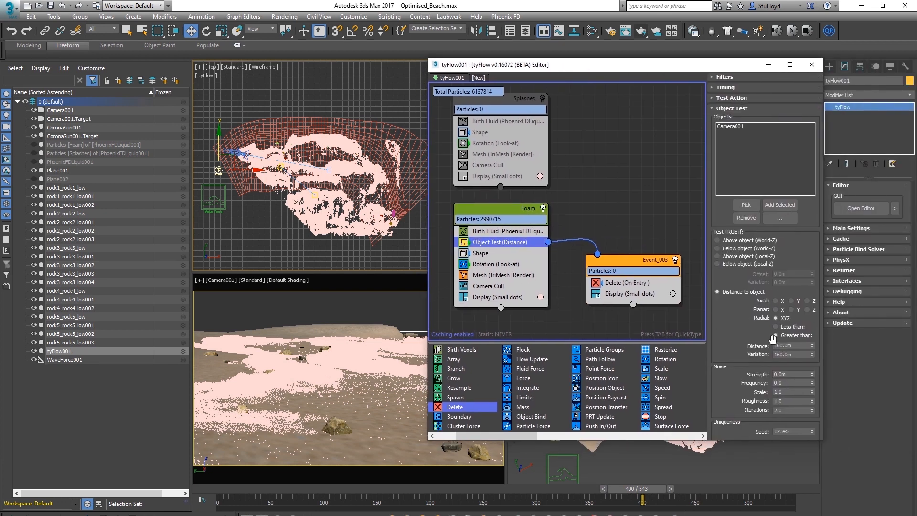
scroll(738, 317, down, 1)
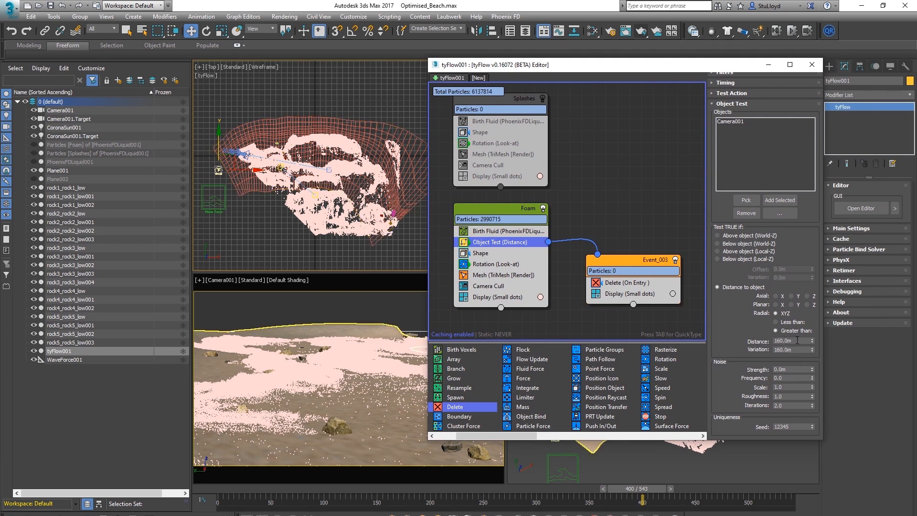
double_click(799, 341)
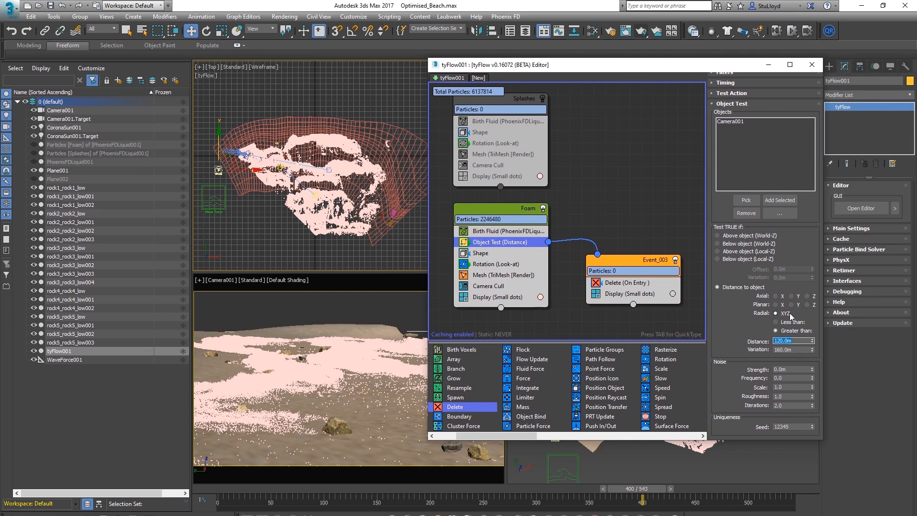
click(787, 341)
text(1)
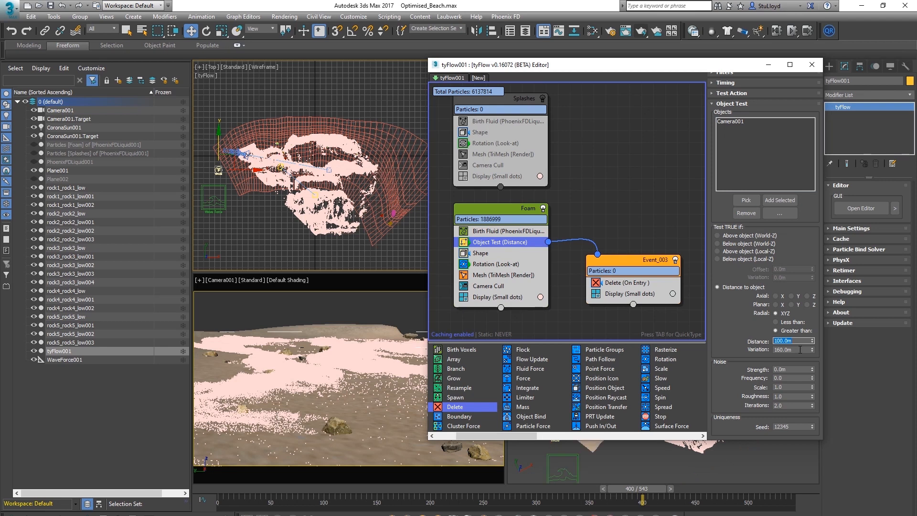
Enter a new distance variation for the Foam event's Object Test
key(Tab)
text(2)
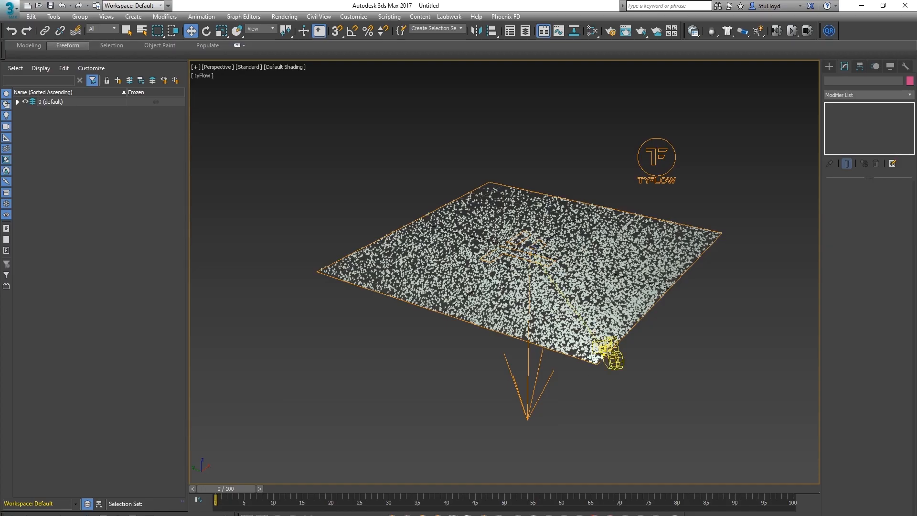
Examine the triangle particle plane and its camera in the demo scene, switching to the four-viewport layout
scroll(607, 353, up, 4)
alt+middle_drag(585, 367, 607, 416)
scroll(596, 353, down, 2)
alt+middle_drag(593, 349, 592, 282)
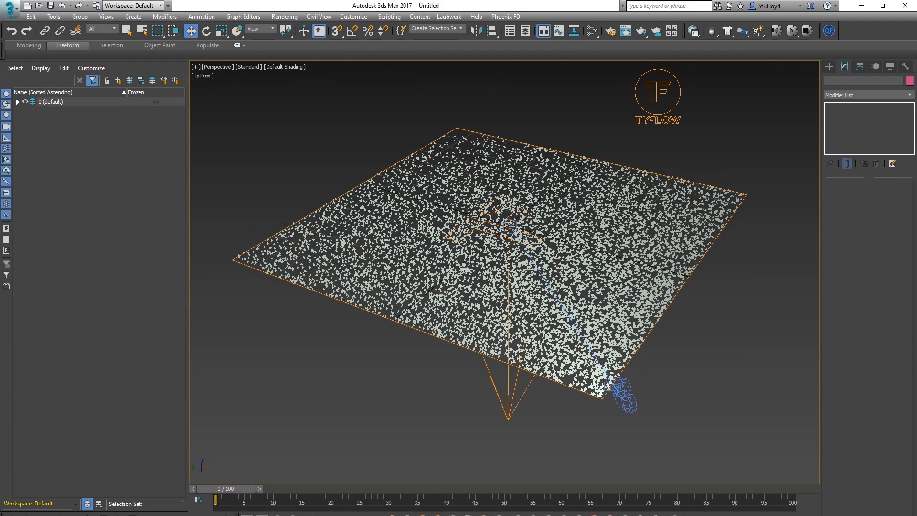
key(alt+w)
right_click(351, 294)
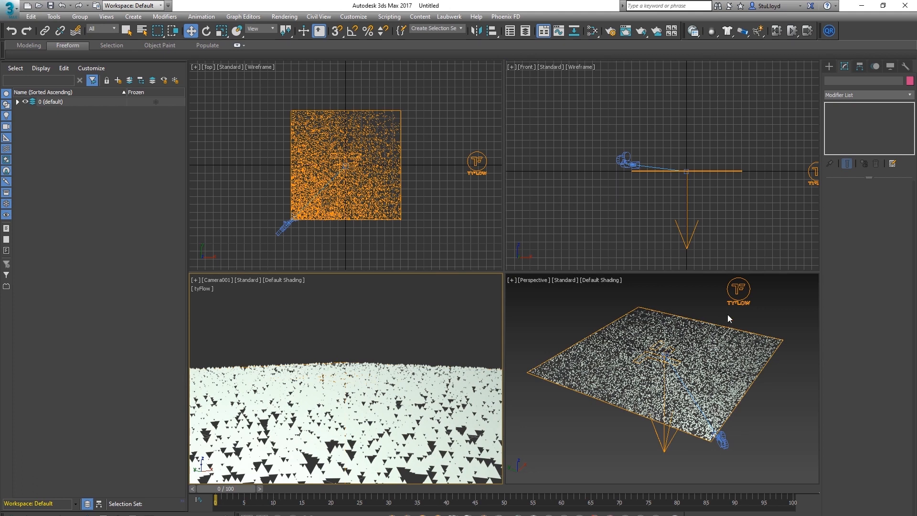
Select the tyFlow object in the perspective view, open its editor and move the editor window aside
click(715, 409)
alt+middle_drag(714, 406, 726, 405)
click(857, 211)
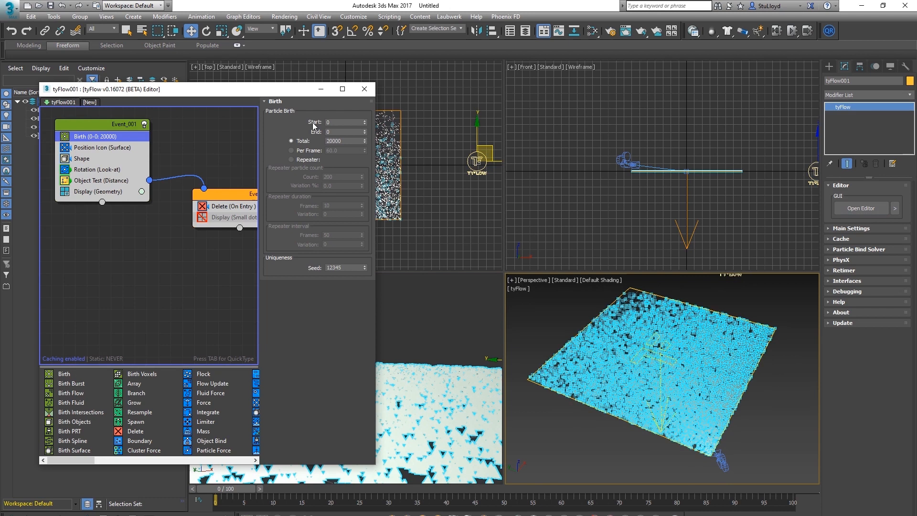
drag(209, 90, 323, 75)
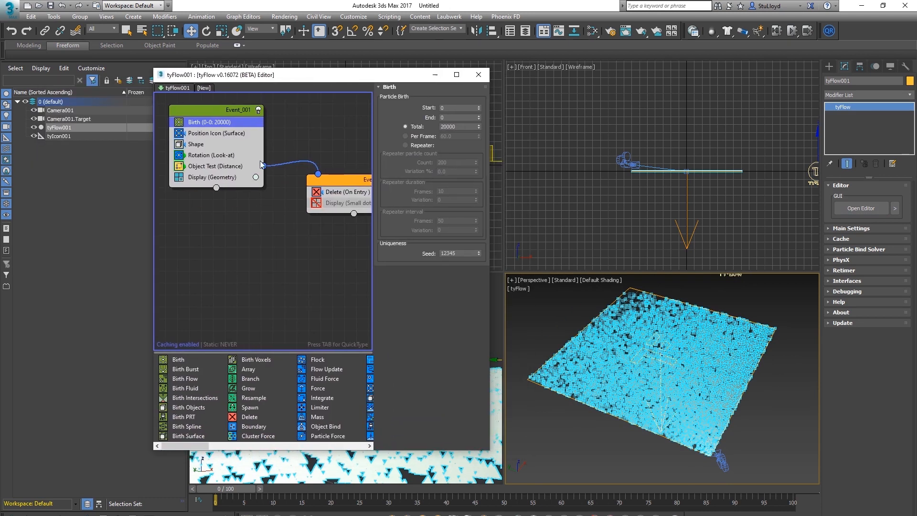
Disable the Object Test (Distance) operator, compare the particle density in the perspective view, and re-enable it
click(179, 166)
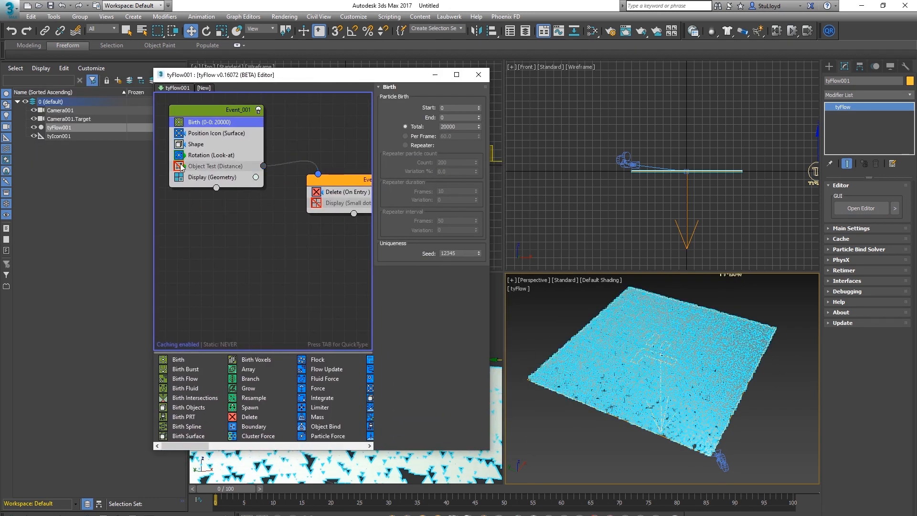
drag(301, 80, 339, 80)
scroll(699, 386, up, 3)
alt+middle_drag(694, 357, 672, 348)
click(774, 293)
scroll(674, 364, down, 3)
middle_drag(673, 387, 670, 374)
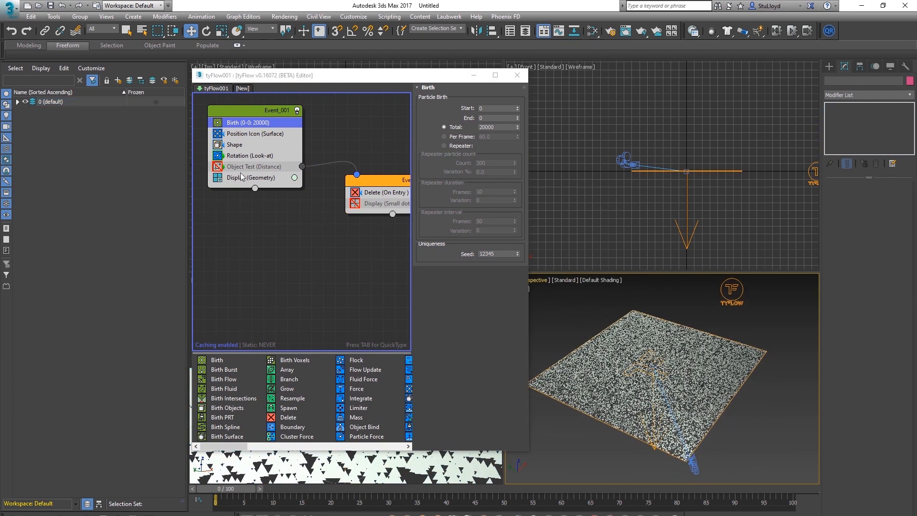
click(218, 167)
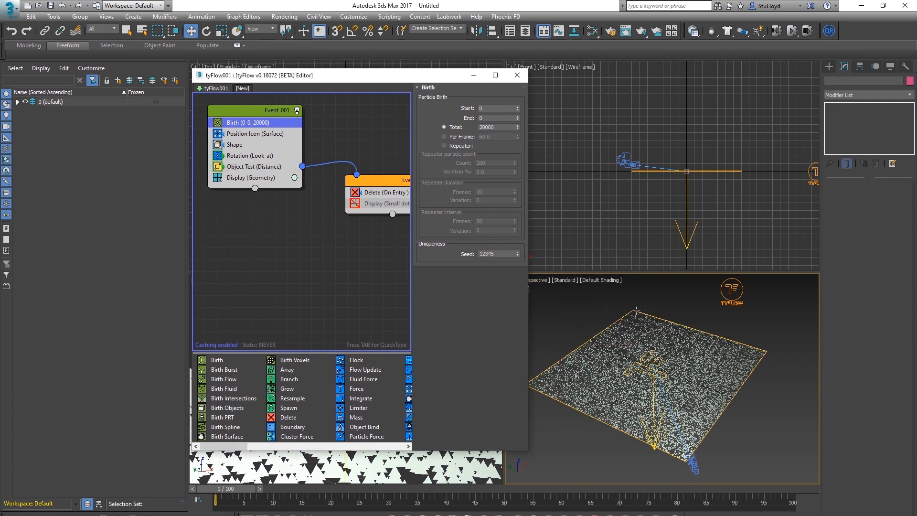
Uncover the top and camera views and toggle the Object Test off and on to compare the distant particles there
drag(338, 77, 687, 99)
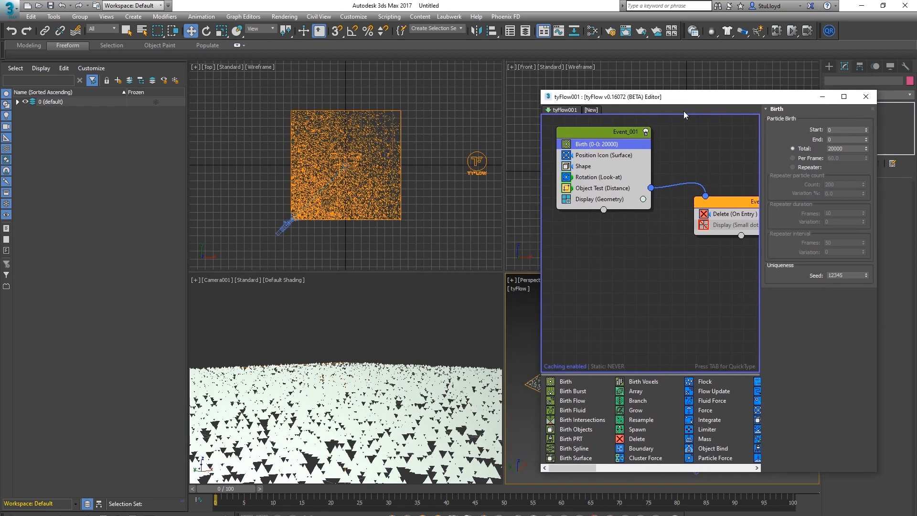
click(444, 306)
click(566, 188)
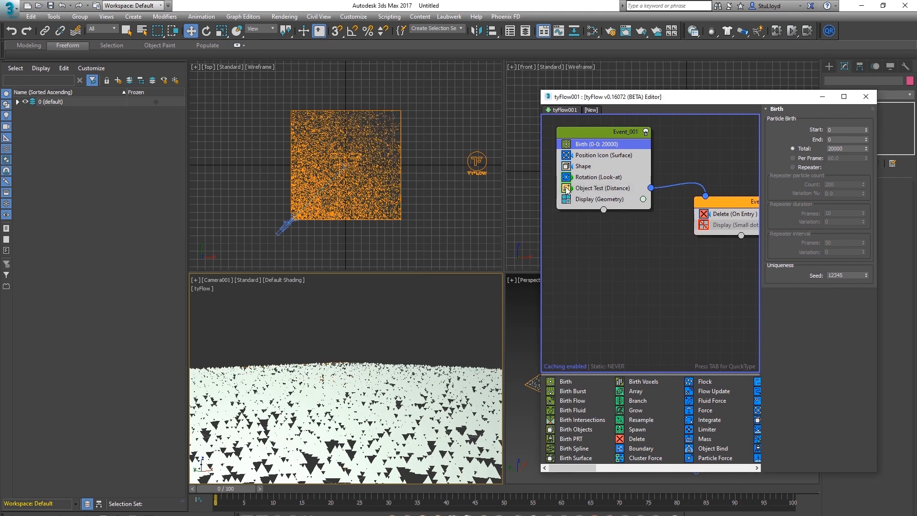
drag(664, 101, 635, 97)
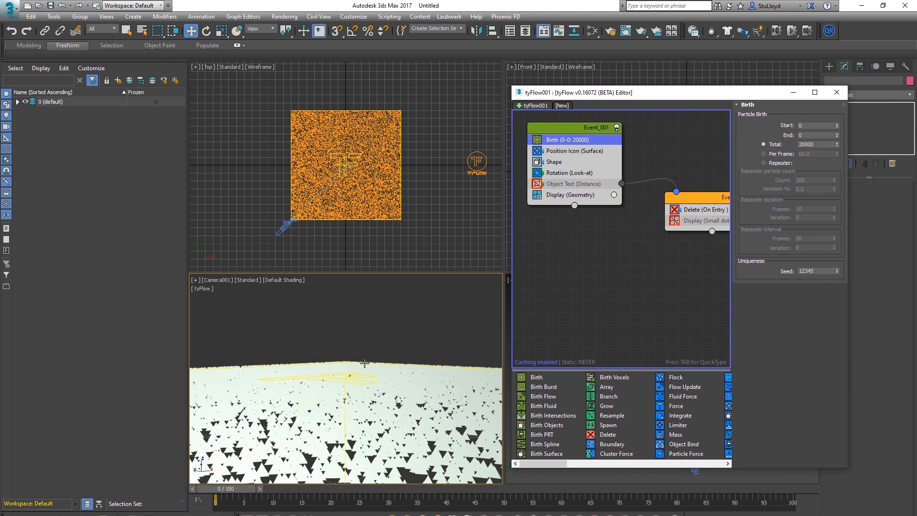
click(537, 185)
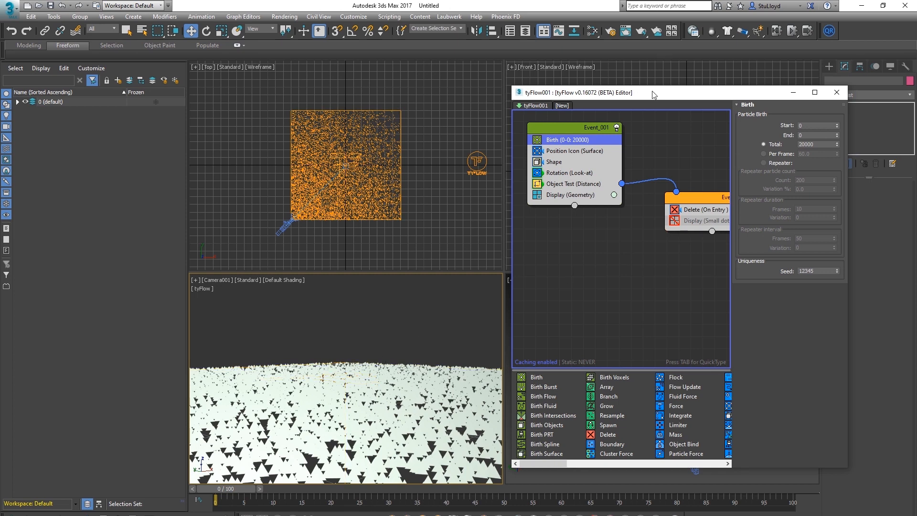
drag(653, 95, 636, 92)
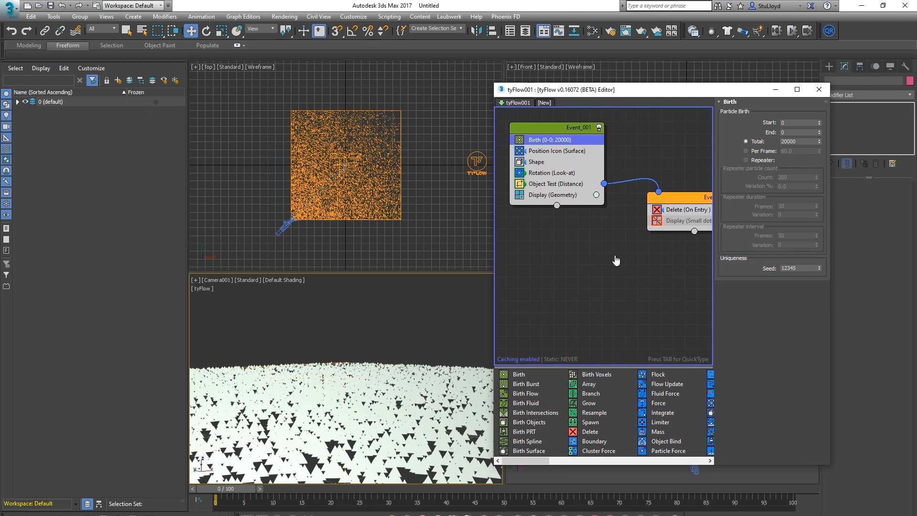
Add a Scale operator to Event_001 between the Object Test and Display, and reposition the editor
middle_drag(615, 259, 616, 275)
scroll(626, 248, down, 1)
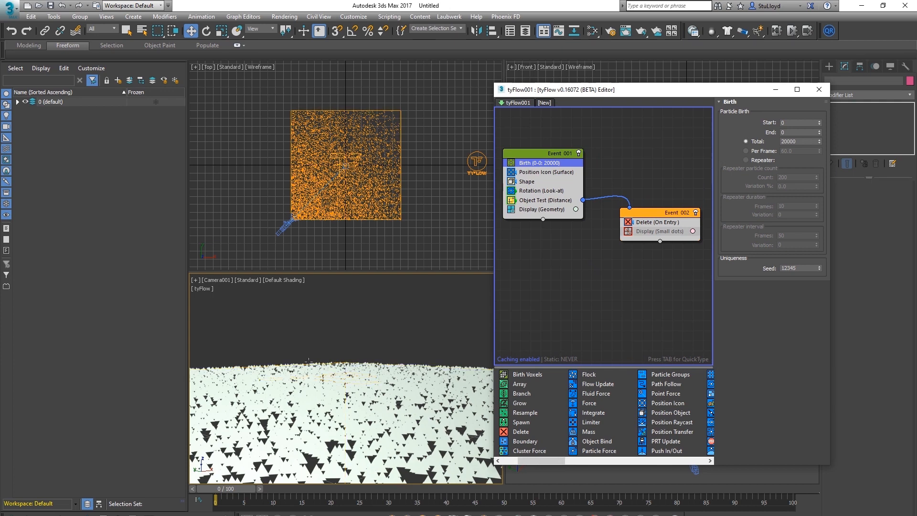
middle_drag(565, 267, 568, 243)
scroll(598, 270, up, 1)
scroll(597, 270, down, 1)
drag(540, 132, 547, 135)
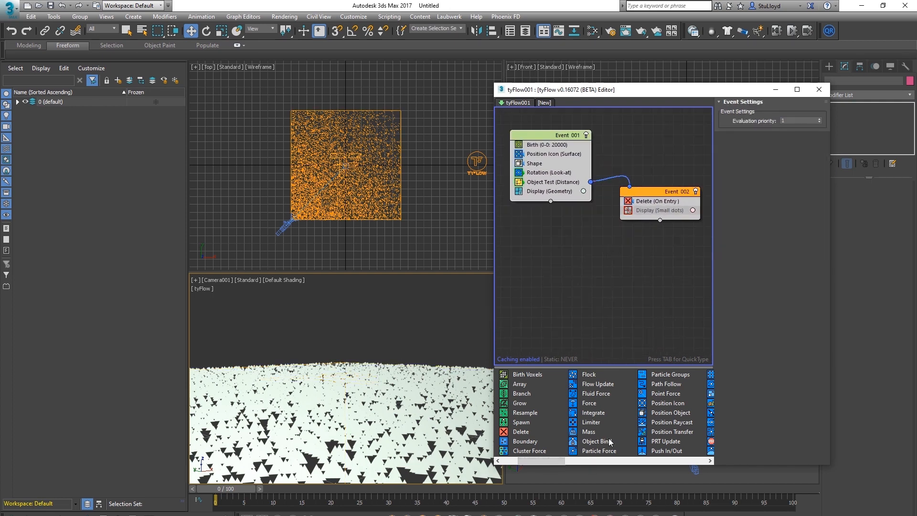
scroll(534, 458, down, 1)
drag(658, 393, 543, 193)
drag(680, 90, 438, 90)
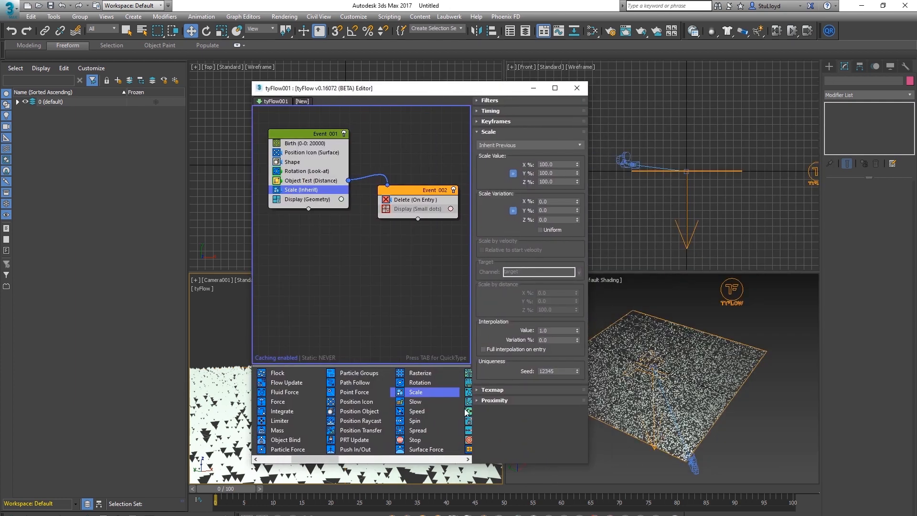
Enable Multiply by proximity on the Scale operator and pick Camera001 as its proximity object
click(493, 401)
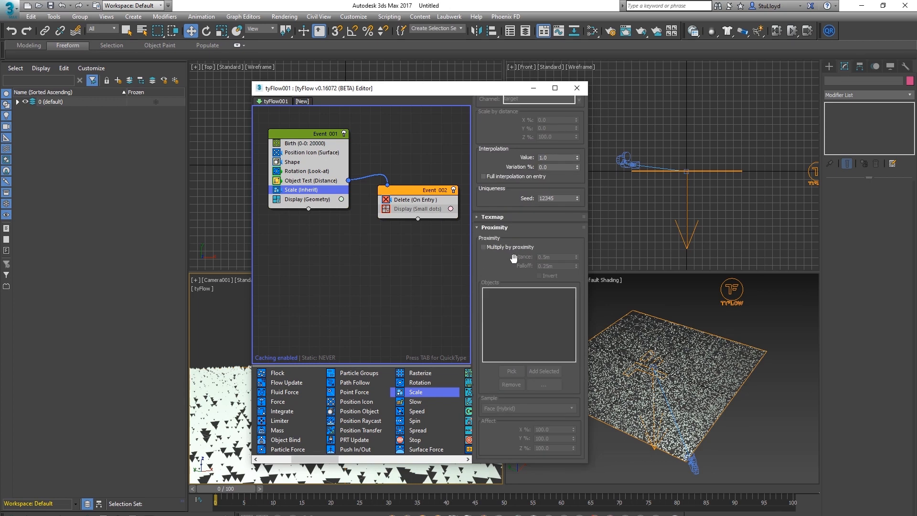
click(492, 248)
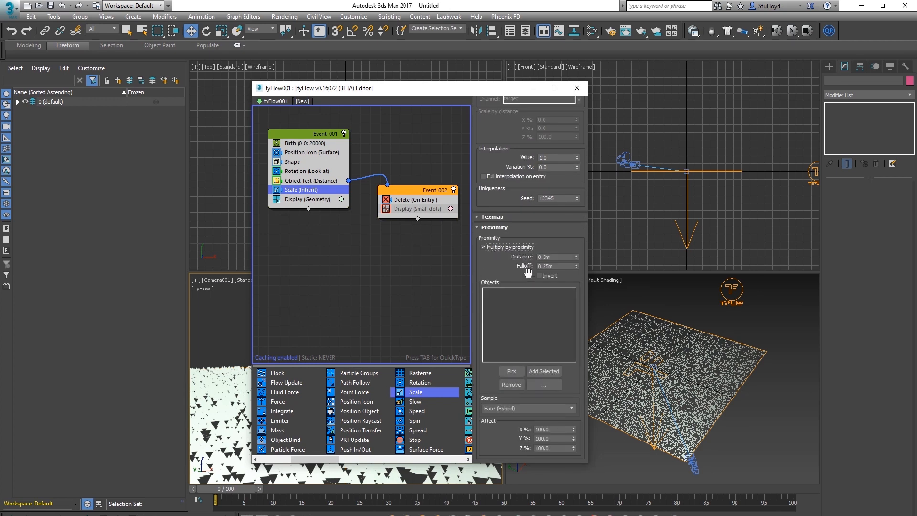
click(511, 372)
click(696, 459)
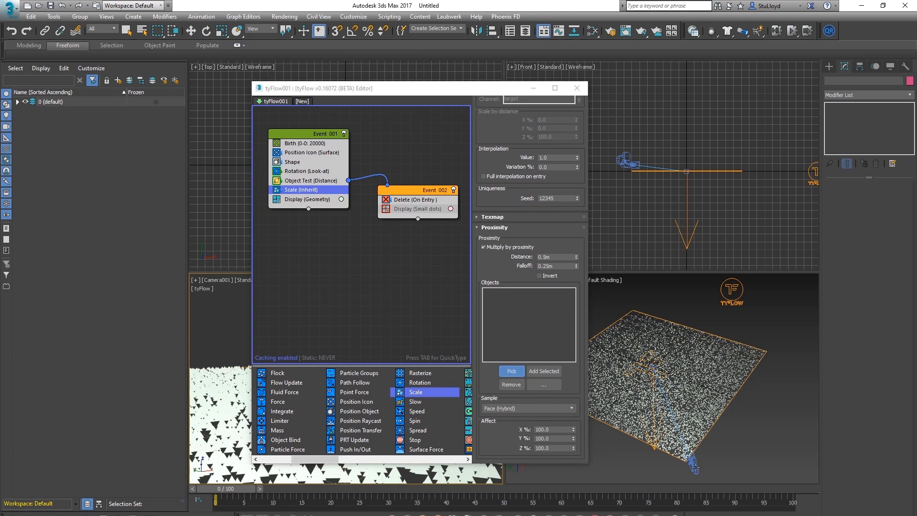
scroll(707, 439, up, 4)
alt+middle_drag(707, 440, 753, 414)
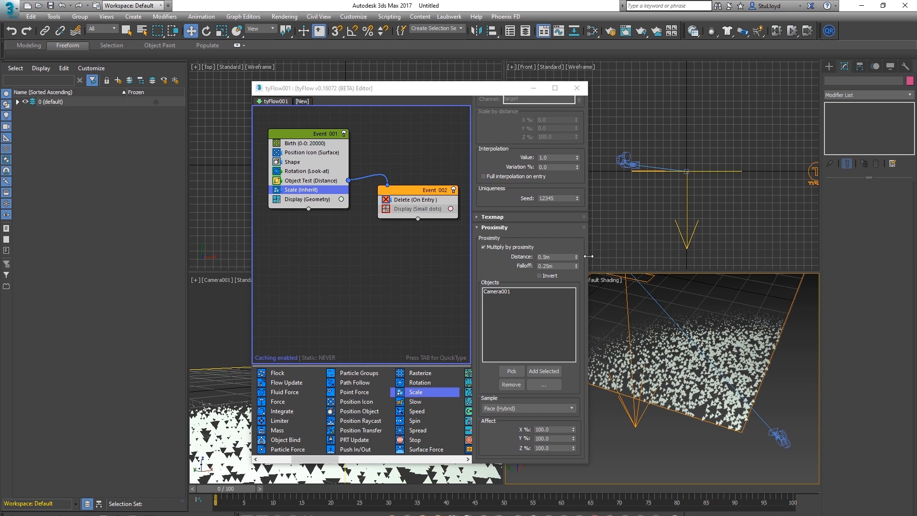
Invert the Scale operator's proximity effect and check the particle sizes near the camera in the perspective view
click(539, 276)
alt+middle_drag(690, 332, 720, 370)
scroll(703, 367, down, 3)
scroll(721, 370, up, 3)
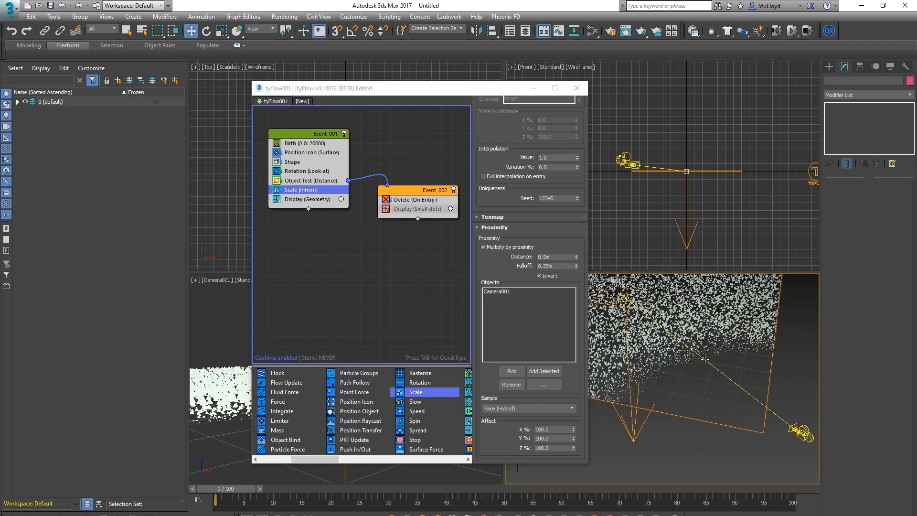
alt+middle_drag(721, 362, 652, 349)
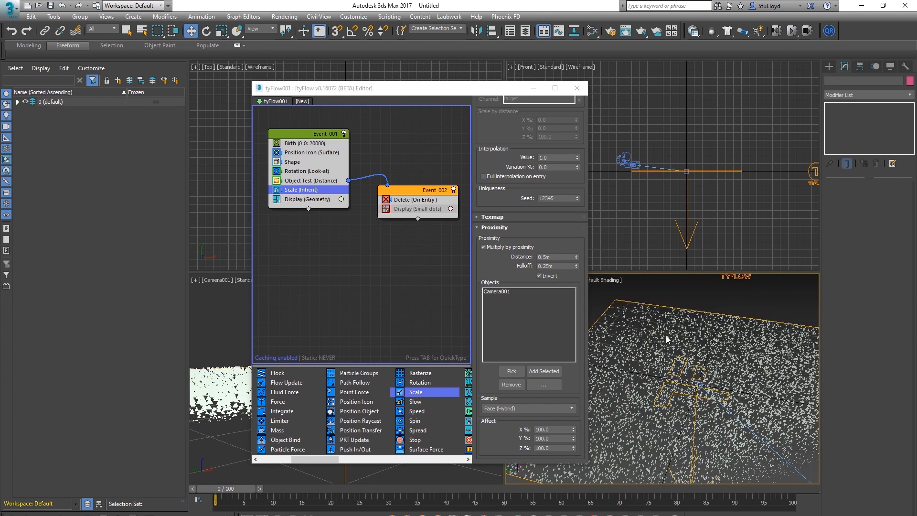
scroll(602, 313, down, 3)
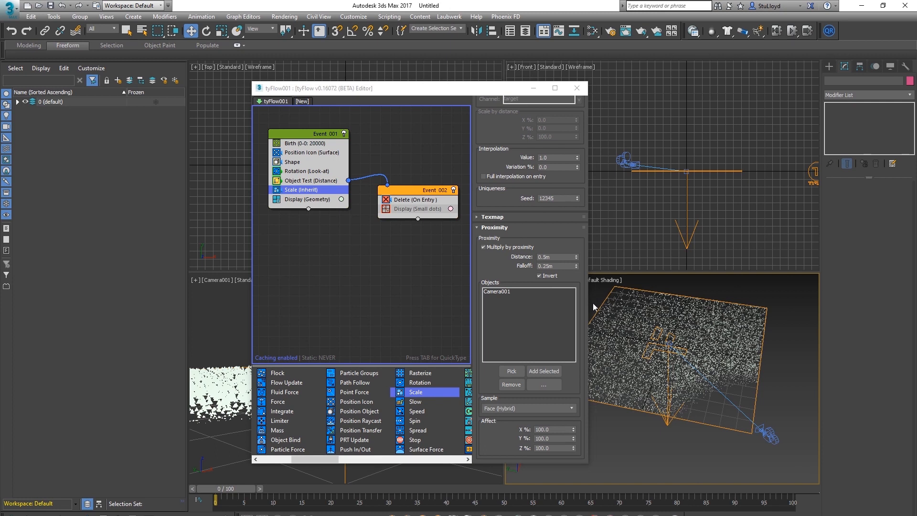
Set the Scale operator's proximity distance to 0 m and its falloff to 2.577 m
drag(577, 260, 608, 470)
drag(577, 258, 578, 318)
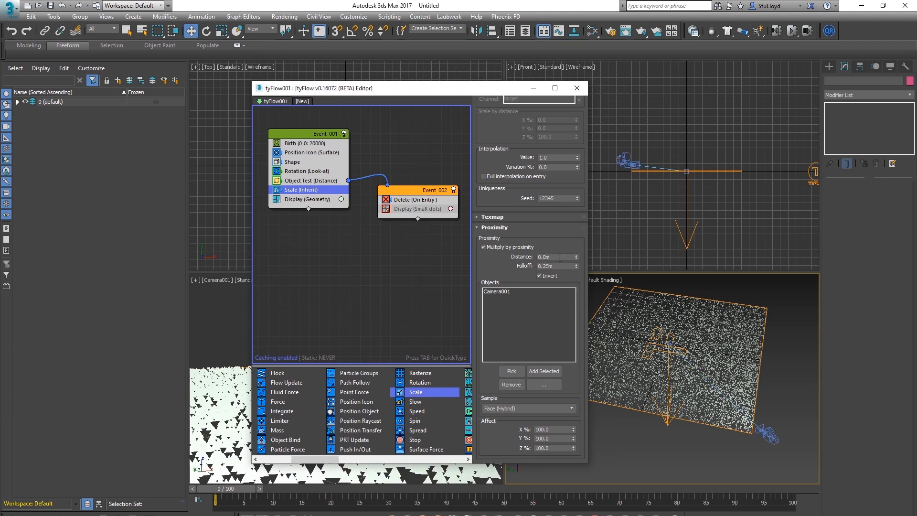
drag(577, 263, 551, 0)
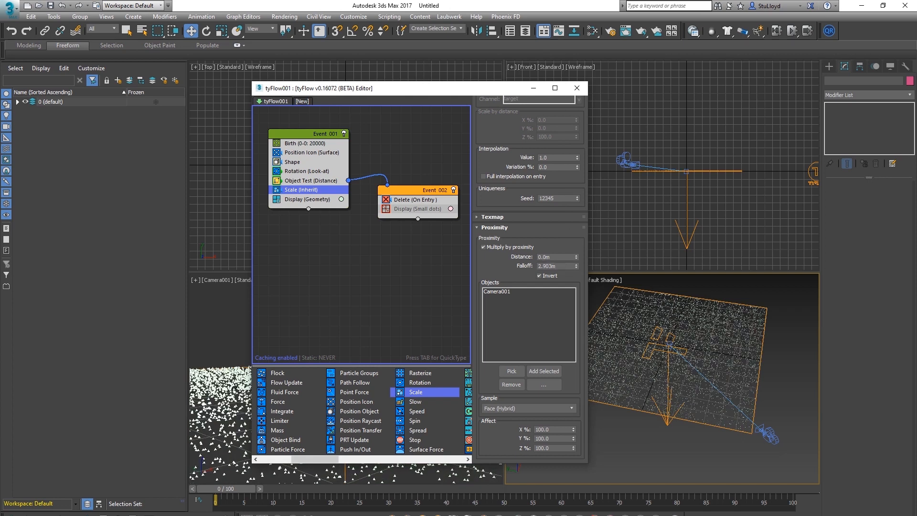
drag(576, 266, 583, 334)
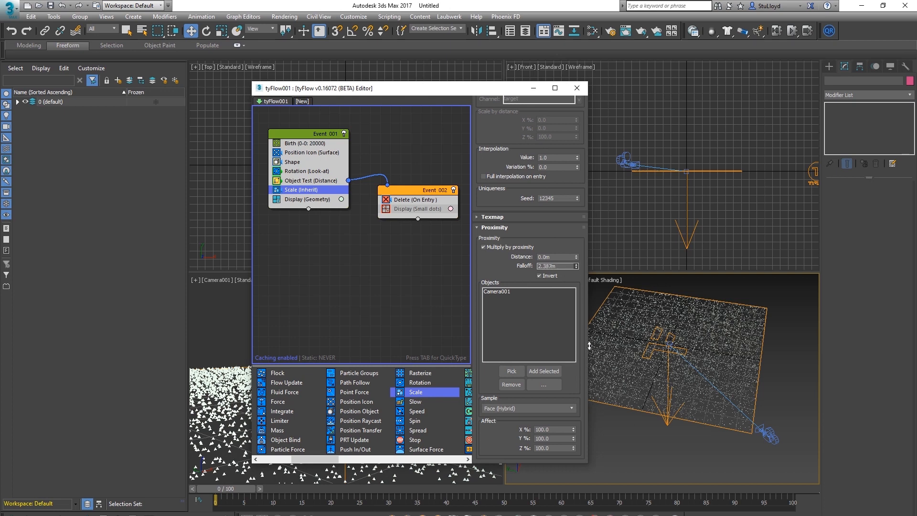
drag(577, 269, 578, 269)
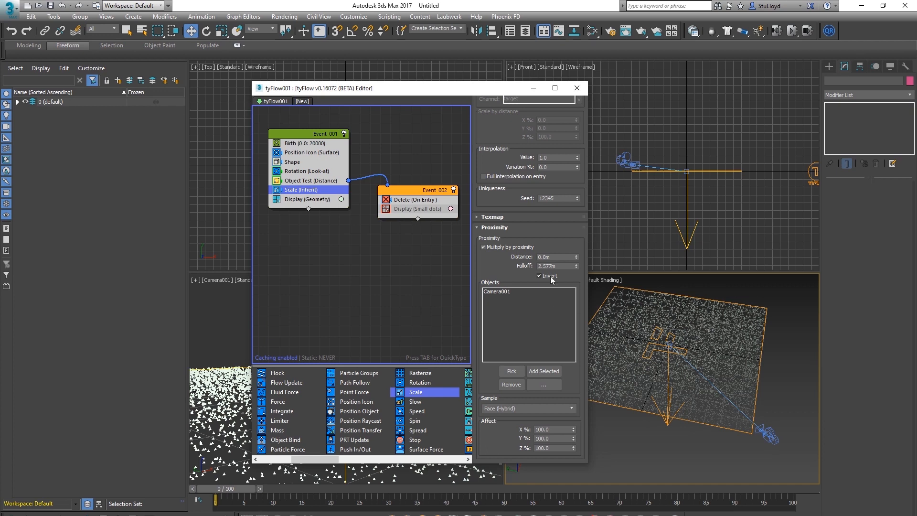
Raise the Scale operator's scale value to 200% and inspect the particles around the camera
drag(442, 91, 248, 81)
scroll(675, 360, up, 6)
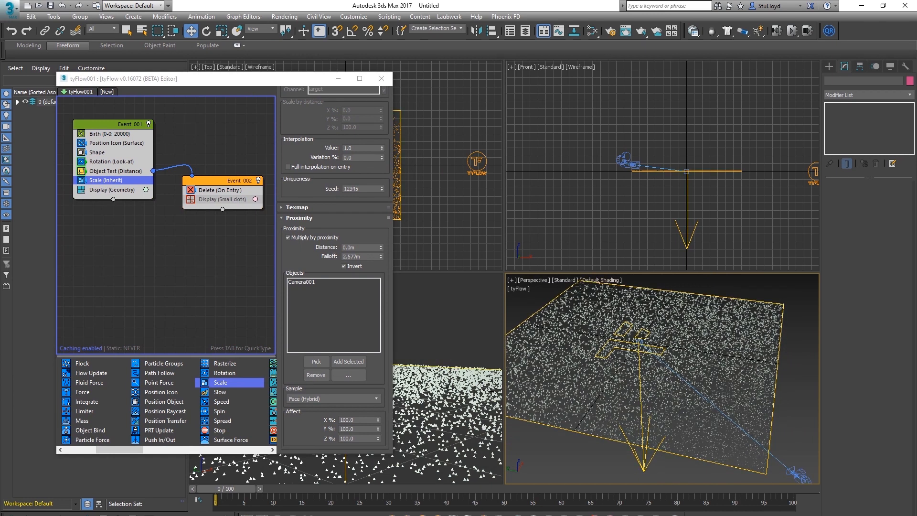
middle_drag(758, 461, 746, 451)
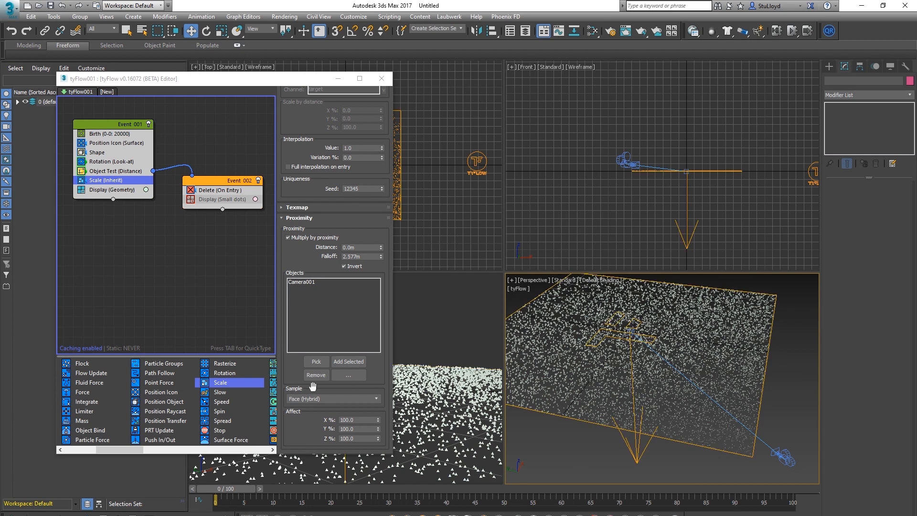
scroll(356, 287, up, 5)
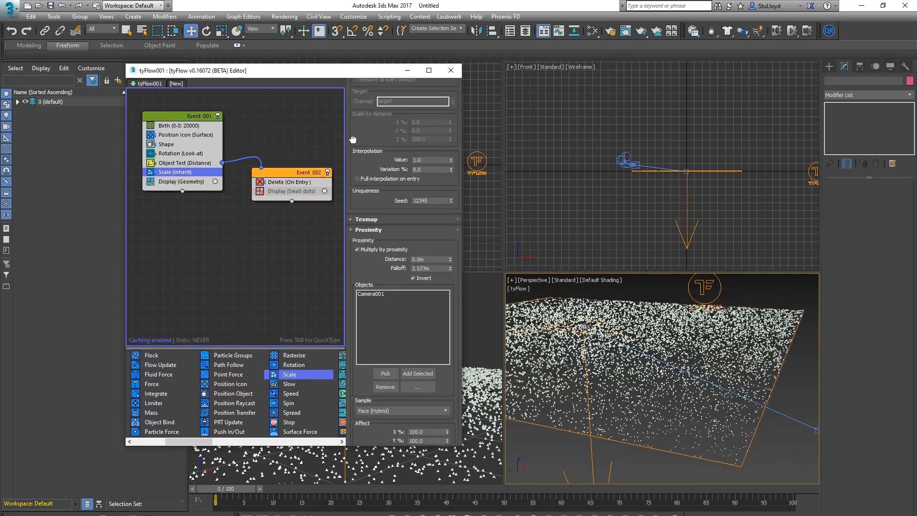
drag(353, 139, 381, 306)
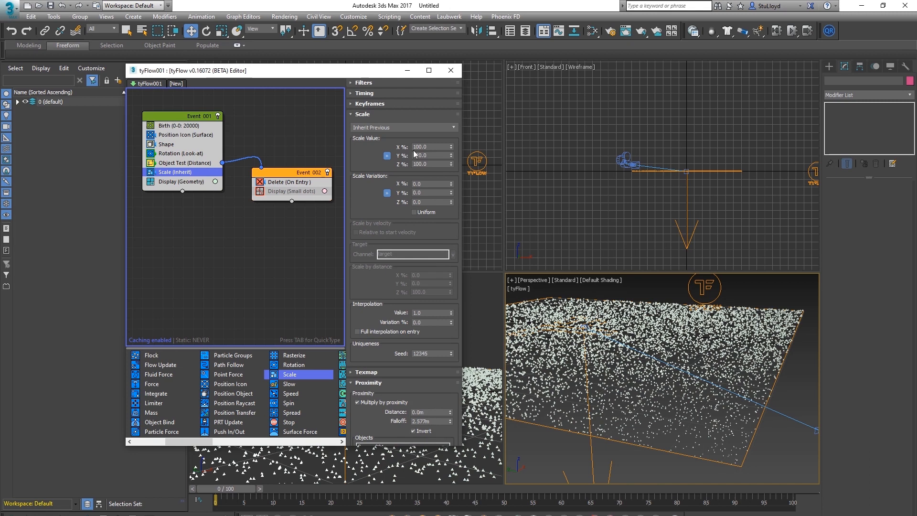
drag(431, 148, 389, 146)
text(200)
key(Return)
middle_drag(649, 351, 700, 404)
scroll(655, 364, down, 3)
alt+middle_drag(681, 372, 702, 377)
middle_drag(709, 433, 706, 428)
Set the Scale operator's proximity Affect values to 50% on X, Y and Z
drag(370, 359, 365, 321)
scroll(364, 320, down, 3)
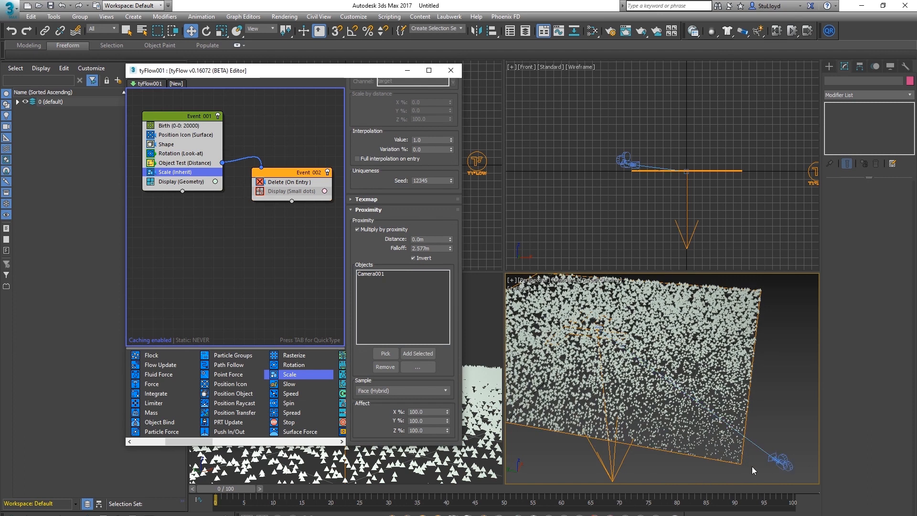
middle_drag(682, 400, 719, 412)
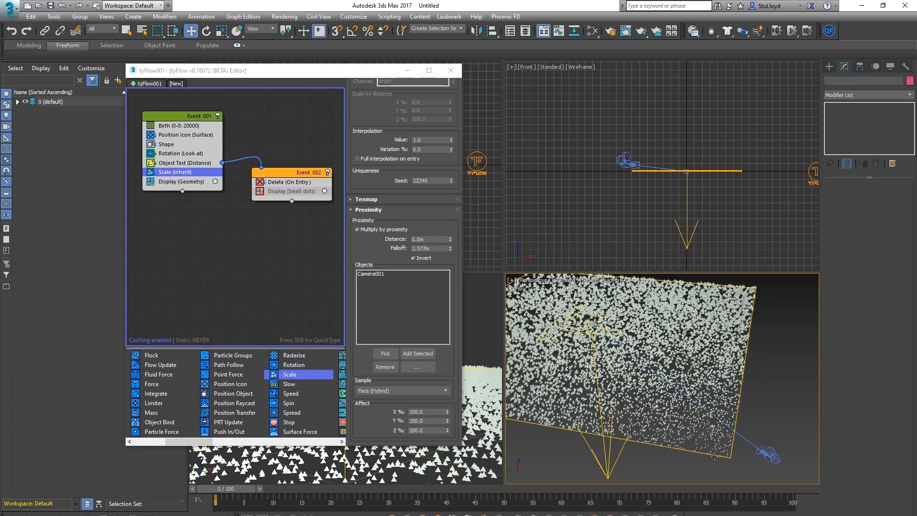
click(433, 411)
text(50)
key(Tab)
text(50)
key(Tab)
text(50)
key(Return)
drag(374, 421, 372, 417)
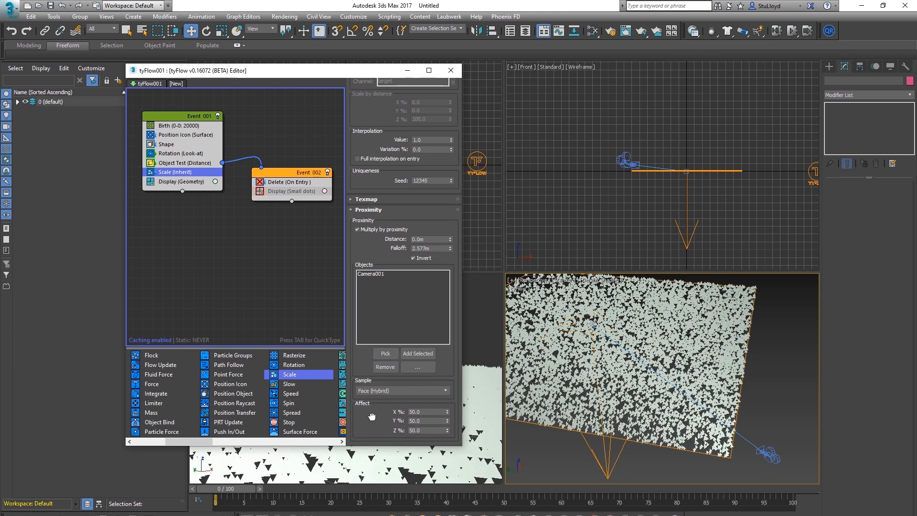
Close the tyFlow editor and inspect the scaled triangle particles from several angles in the perspective view
click(451, 71)
alt+middle_drag(701, 412, 703, 403)
scroll(702, 402, up, 7)
scroll(703, 403, down, 4)
scroll(702, 403, down, 6)
alt+middle_drag(623, 397, 638, 380)
scroll(616, 302, up, 10)
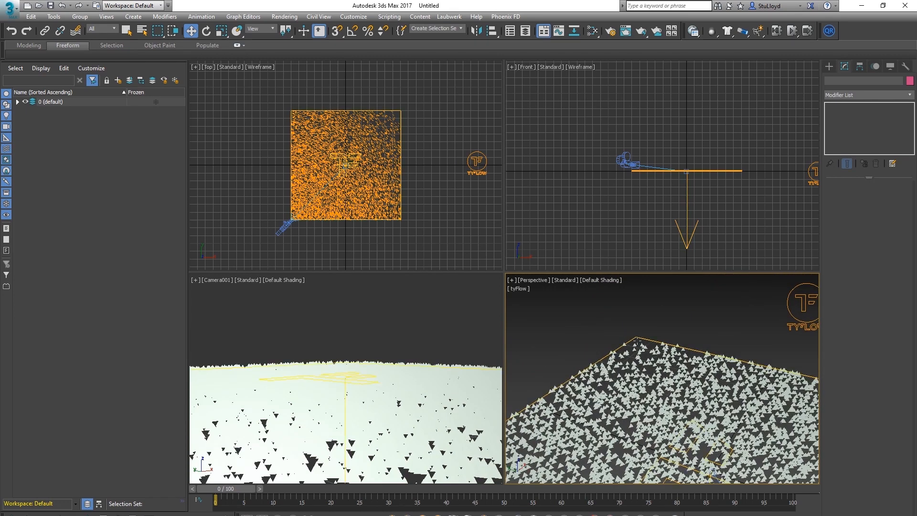
Examine the triangle particles' size and coverage near the camera and farther away in the perspective view
scroll(688, 397, down, 3)
middle_drag(717, 429, 634, 334)
scroll(666, 374, down, 4)
scroll(635, 333, down, 5)
scroll(654, 417, up, 6)
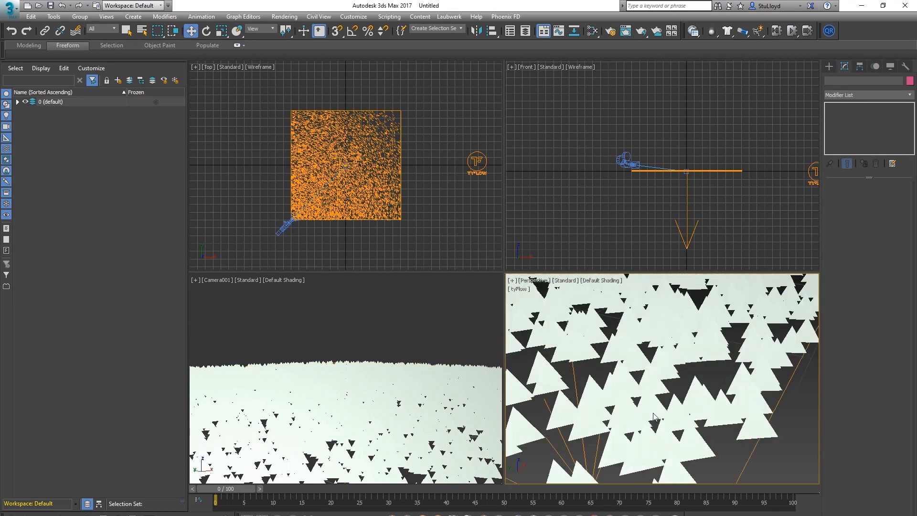
scroll(666, 430, down, 8)
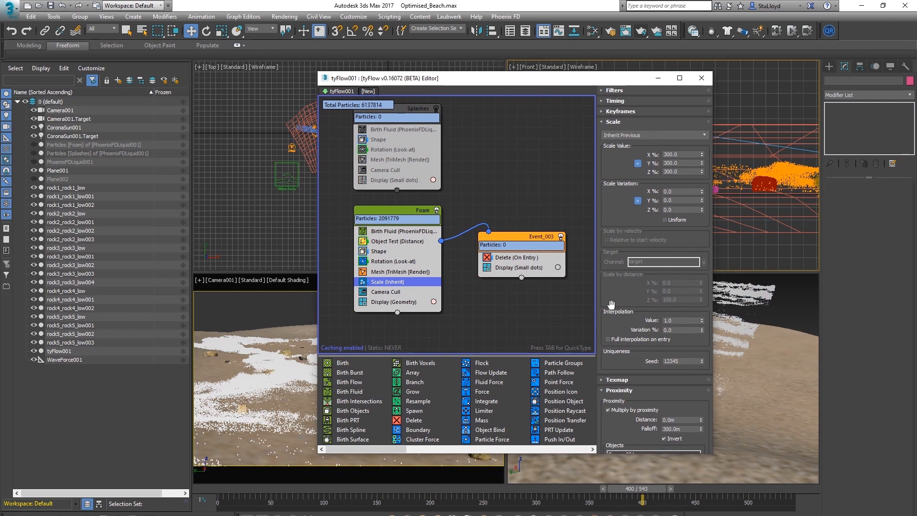
Review the proximity settings of the Foam event's Scale operator in the beach scene, and close the tyFlow editor
drag(609, 302, 600, 139)
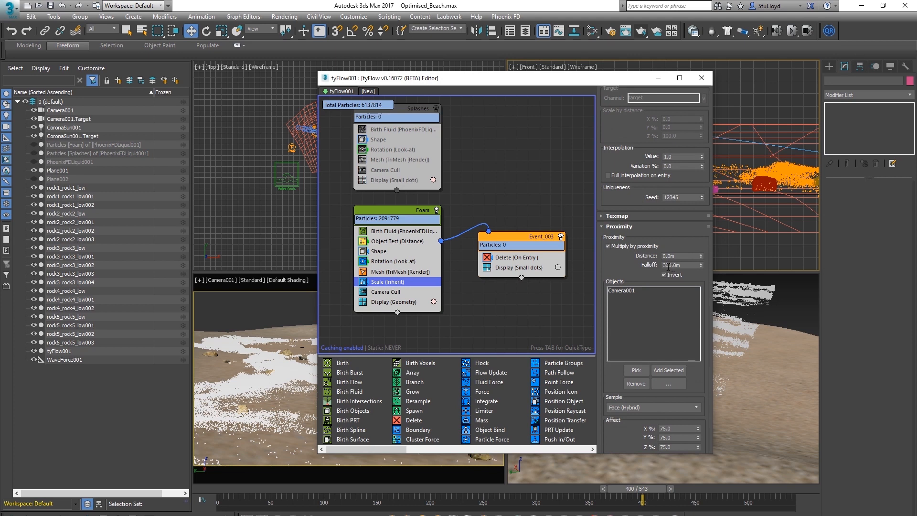
scroll(682, 414, down, 1)
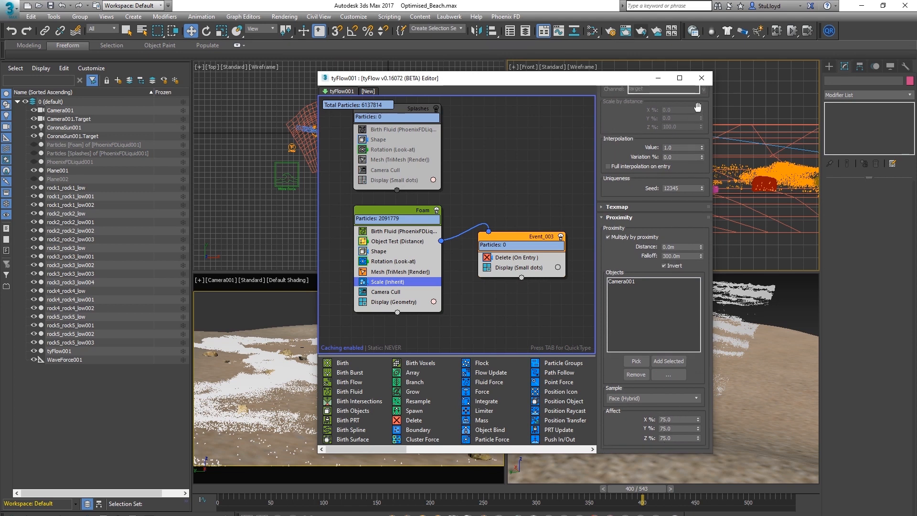
click(702, 77)
Examine the beach foam particles from above and their triangle shapes around the rocks in the perspective view
scroll(356, 125, up, 10)
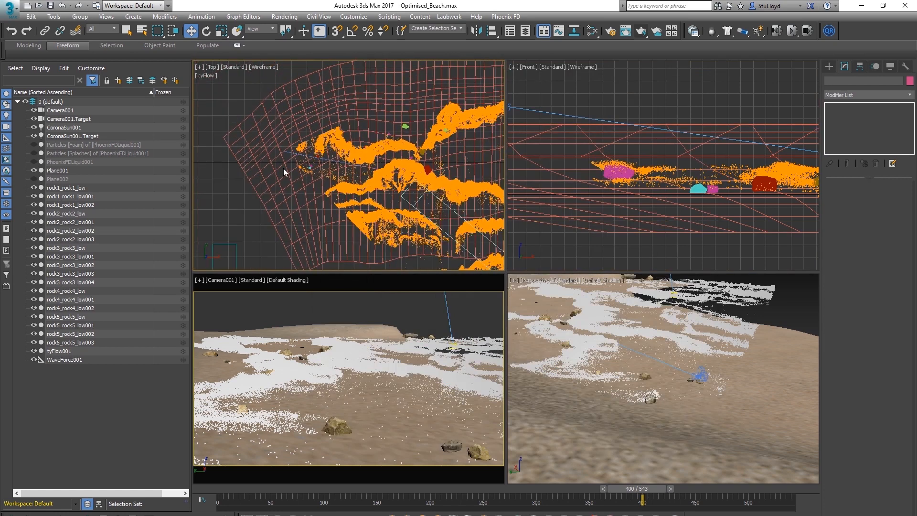
scroll(339, 144, up, 3)
scroll(420, 212, down, 10)
scroll(420, 212, up, 10)
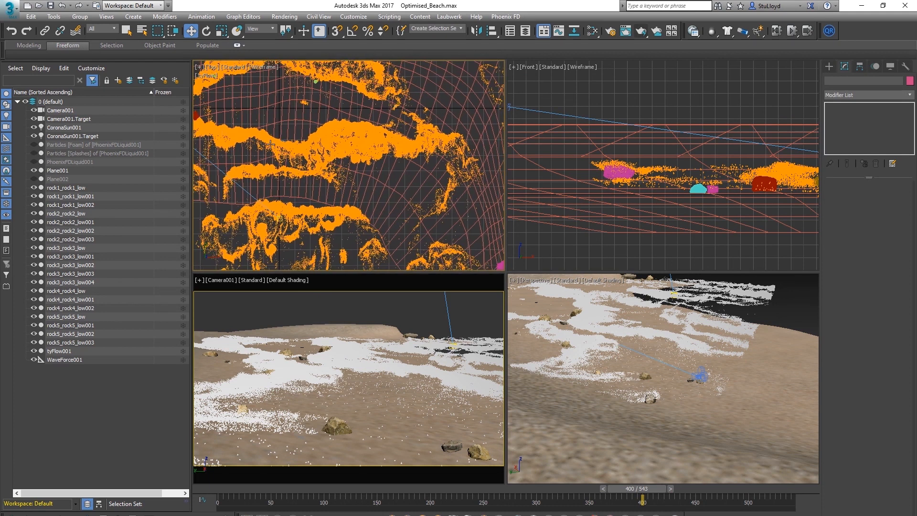
scroll(327, 184, up, 10)
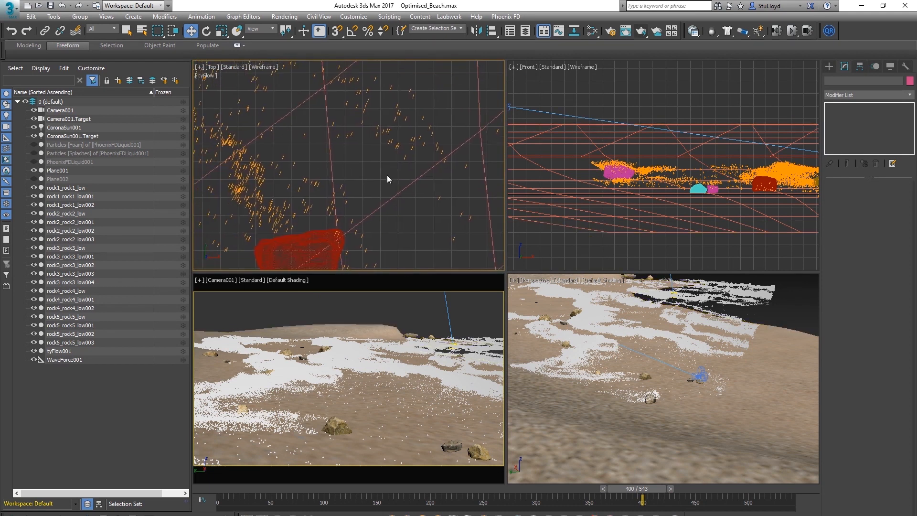
middle_drag(611, 379, 659, 413)
scroll(659, 343, up, 4)
middle_drag(659, 343, 701, 429)
scroll(735, 443, up, 5)
scroll(736, 444, up, 6)
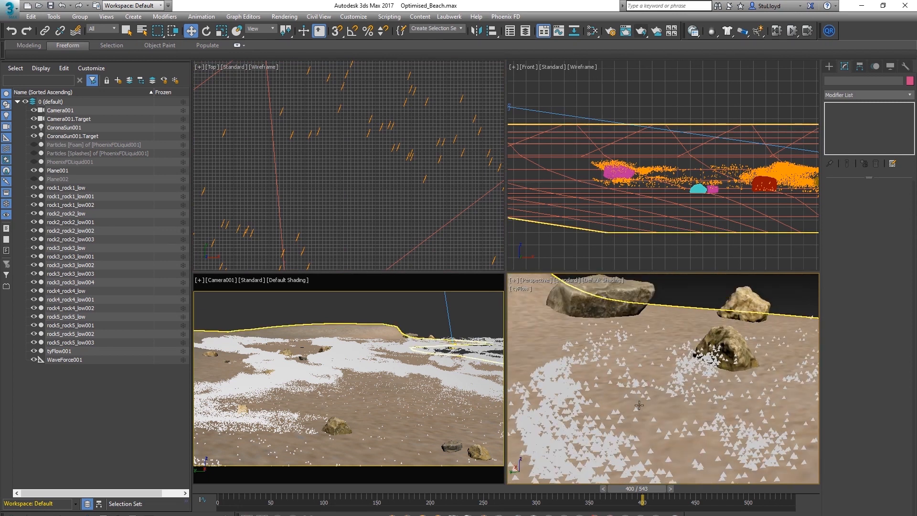
Select tyFlow001 and set the Foam event's Scale operator to a scale value of 500%
click(60, 351)
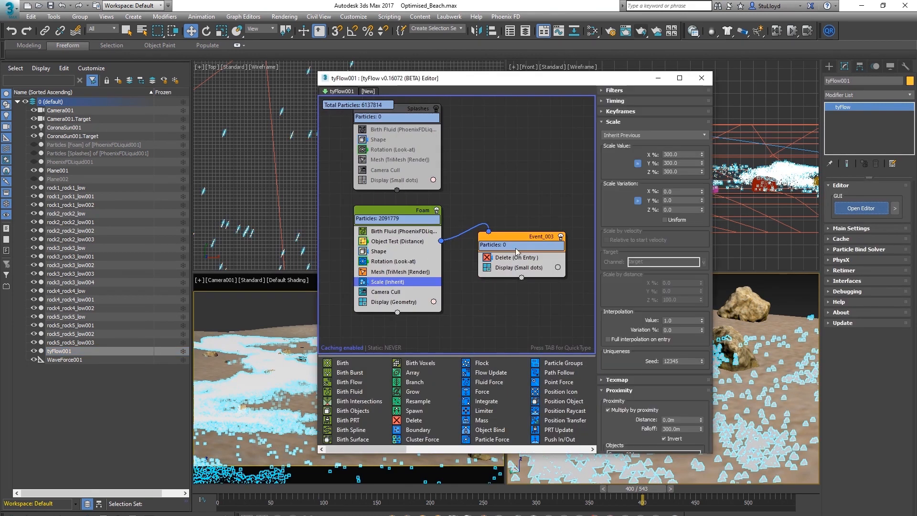
drag(682, 155, 627, 157)
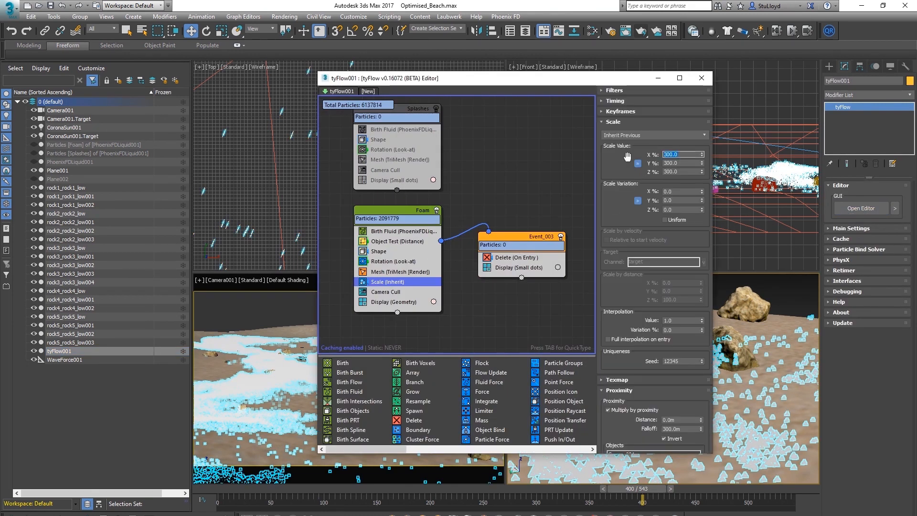
text(500)
key(Return)
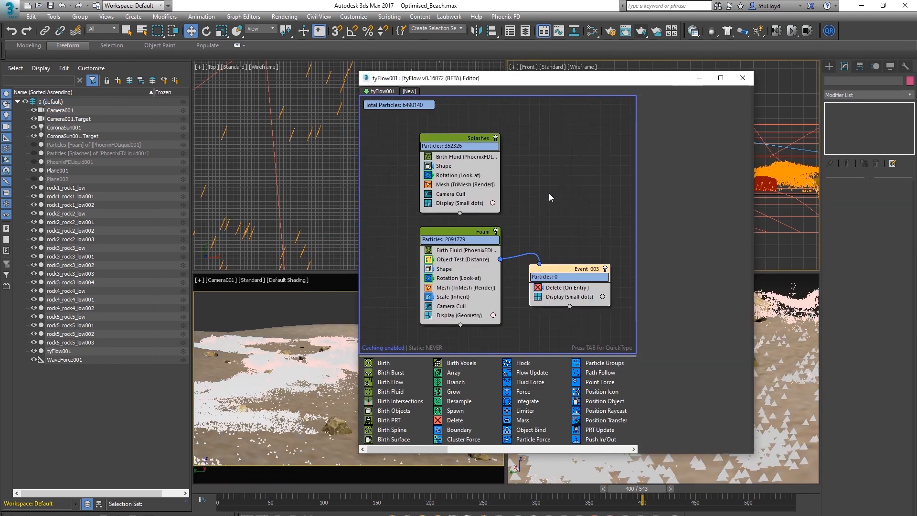
Open the Calculator and move it clear of the tyFlow event particle counts
key(XF86Calculator)
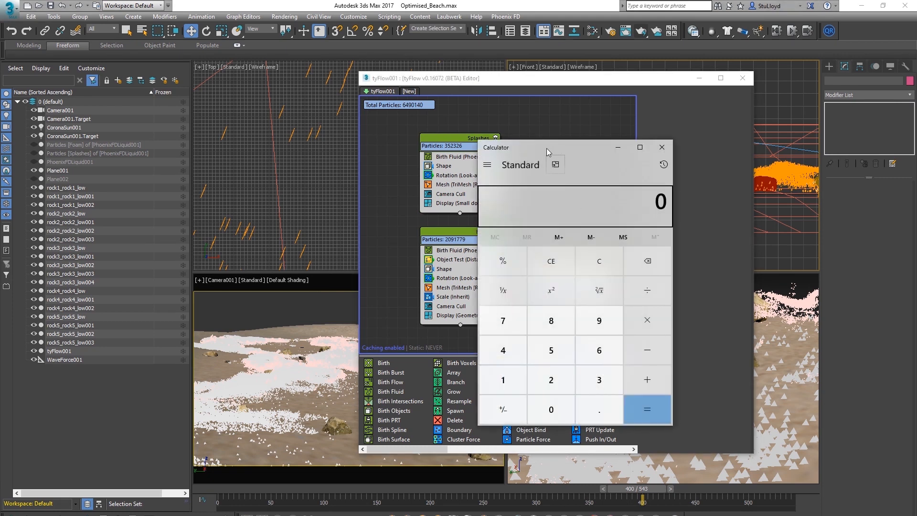
drag(547, 149, 650, 150)
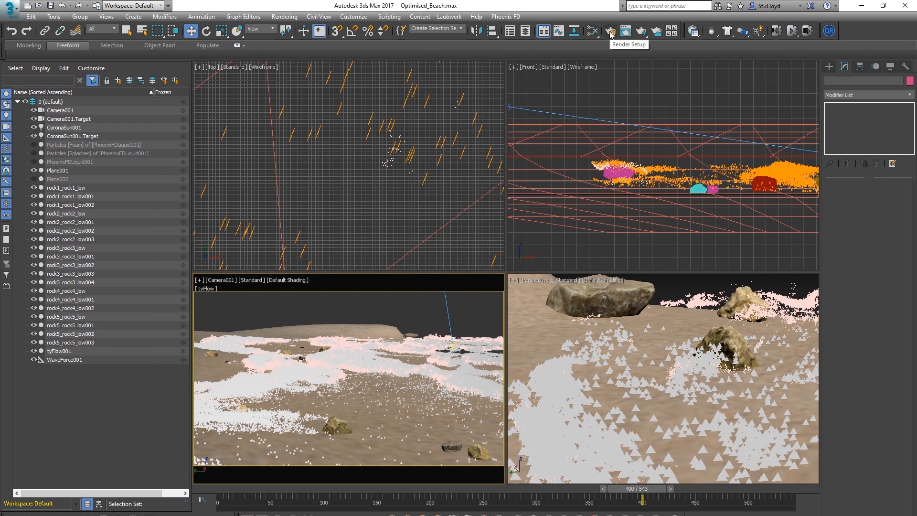
Set Corona's render denoising mode to Intel CPU AI (speed-quality hybrid) with an amount of 0.5
click(611, 31)
drag(579, 110, 578, 106)
click(546, 181)
click(523, 182)
scroll(505, 329, down, 2)
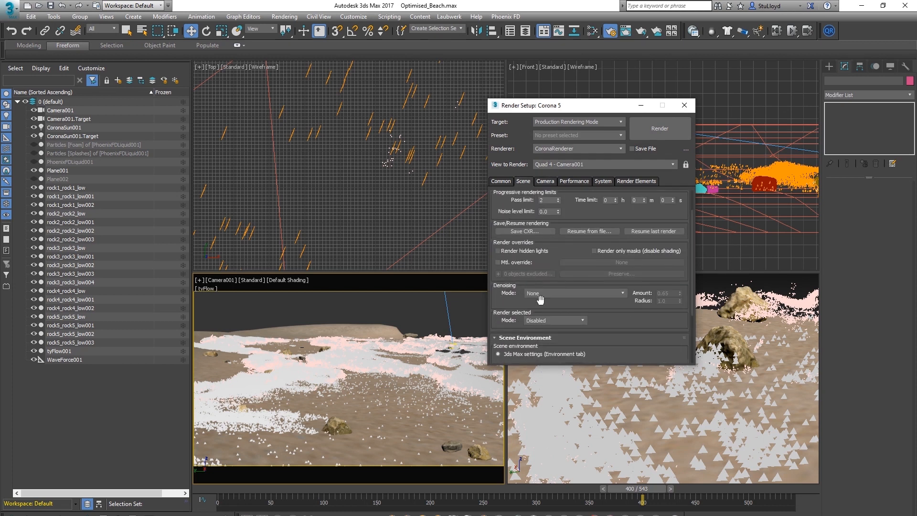
click(616, 293)
click(619, 321)
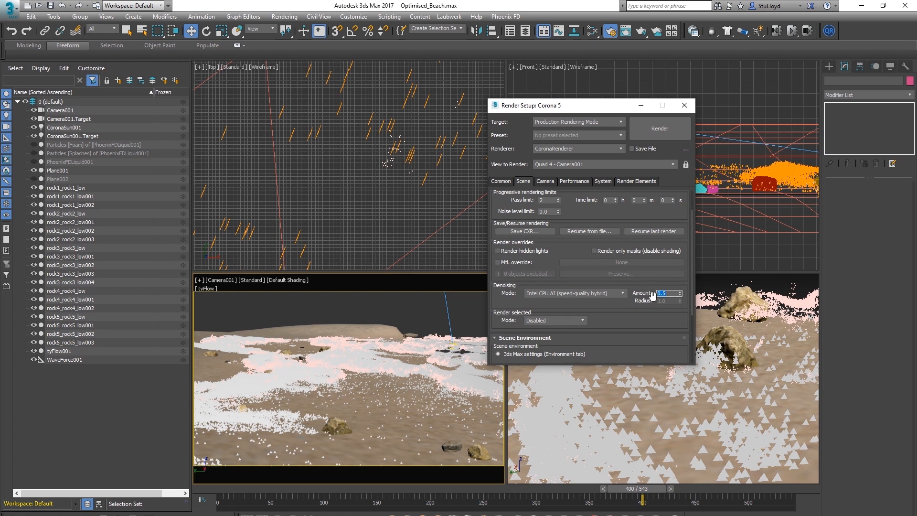
scroll(514, 303, up, 1)
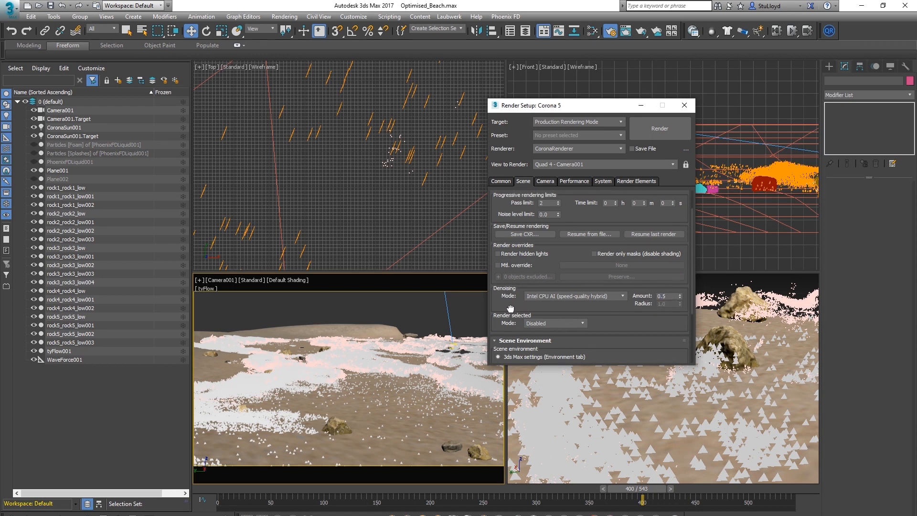
Set Corona's image filter type to None and start rendering frame 400 through Camera001
click(603, 181)
click(571, 270)
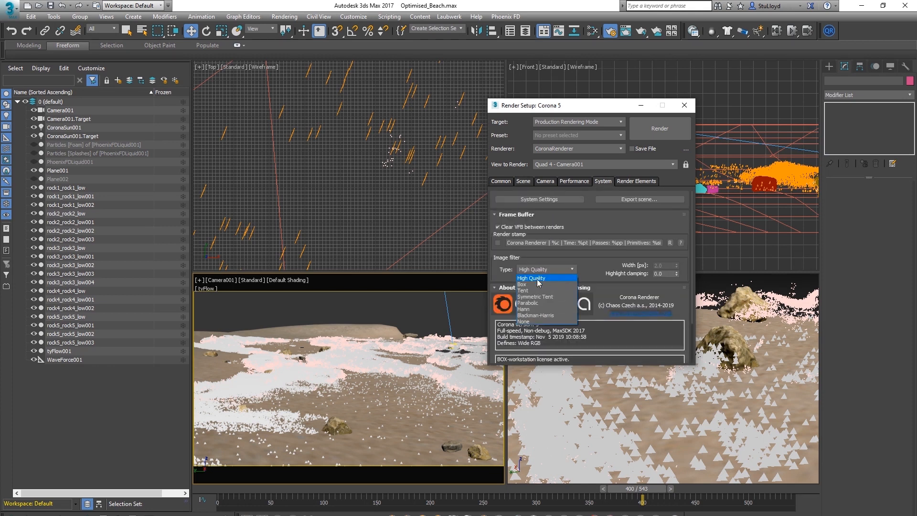
click(524, 322)
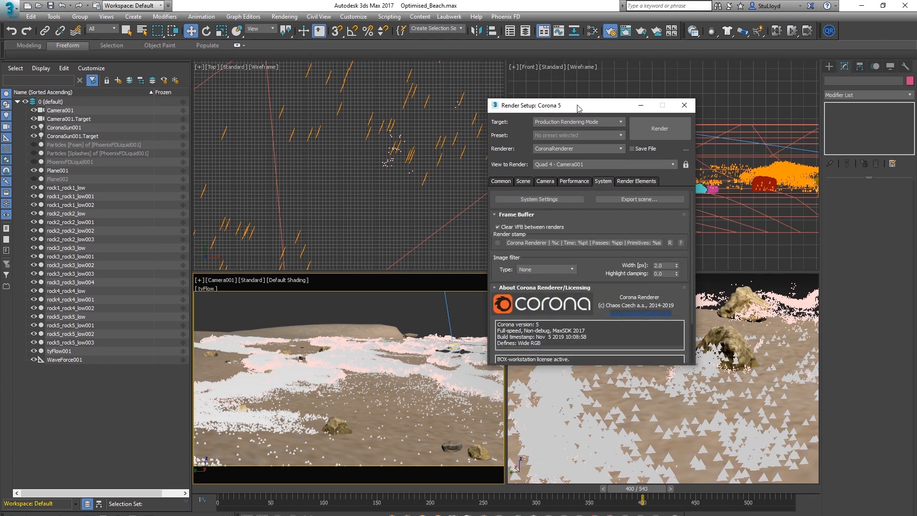
drag(577, 108, 616, 118)
click(697, 139)
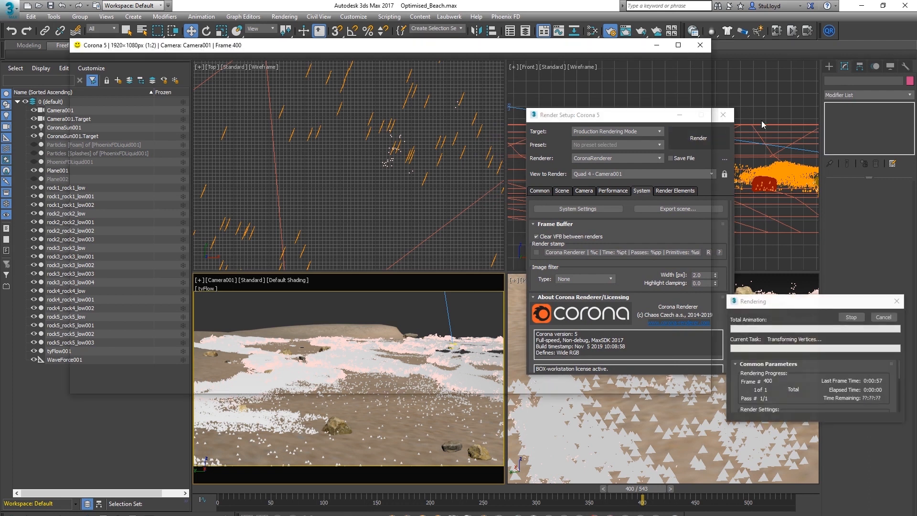